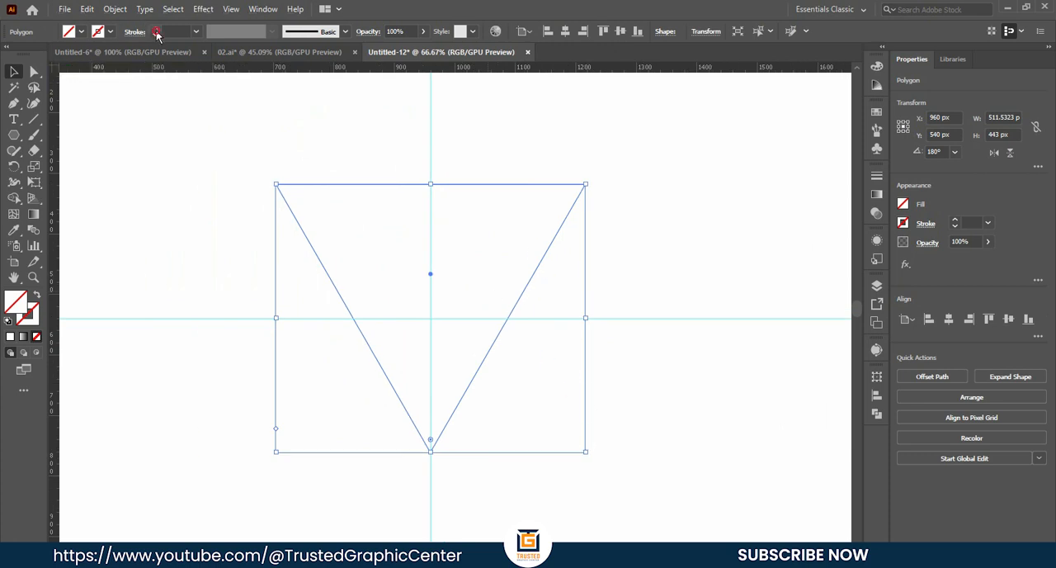
- Give the inverted triangle a black 25 pt stroke with no fill
click(156, 30)
click(156, 29)
click(156, 30)
click(156, 30)
click(156, 30)
click(156, 30)
click(156, 29)
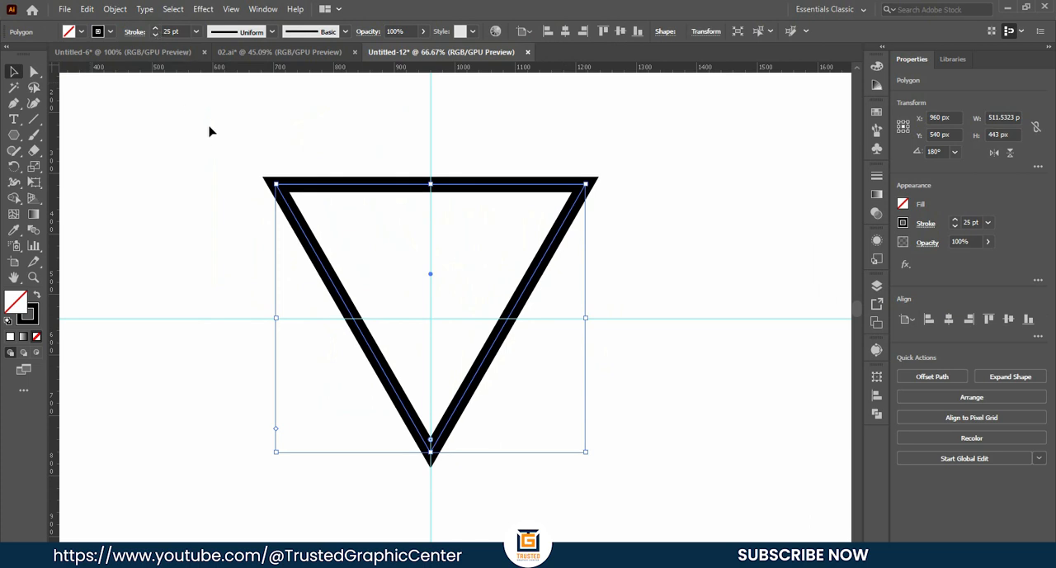
click(493, 146)
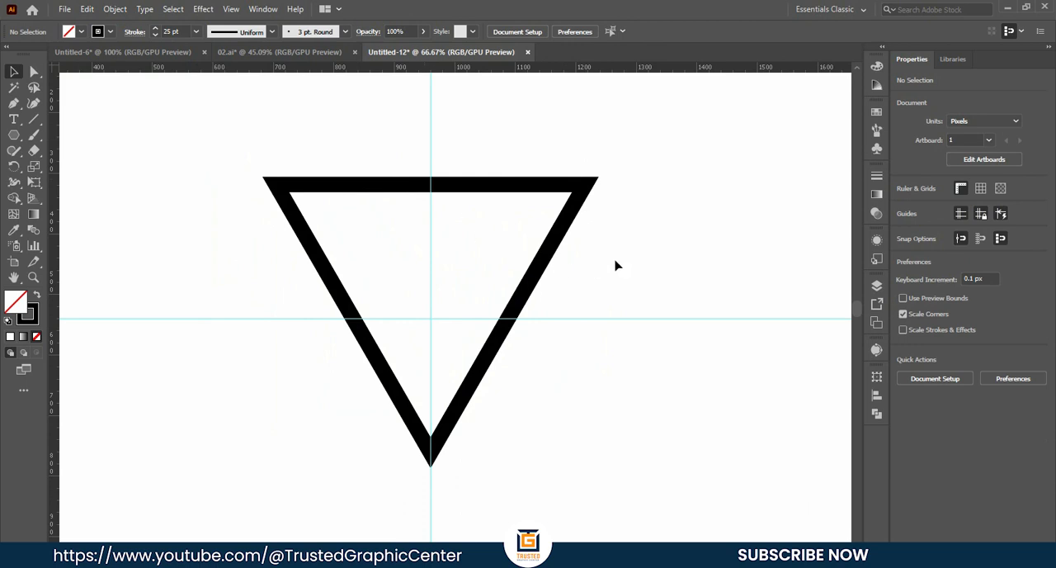
- Bow the triangle's top and both slanted sides outward with the Anchor Point tool to form a symmetrical shield outline
click(450, 187)
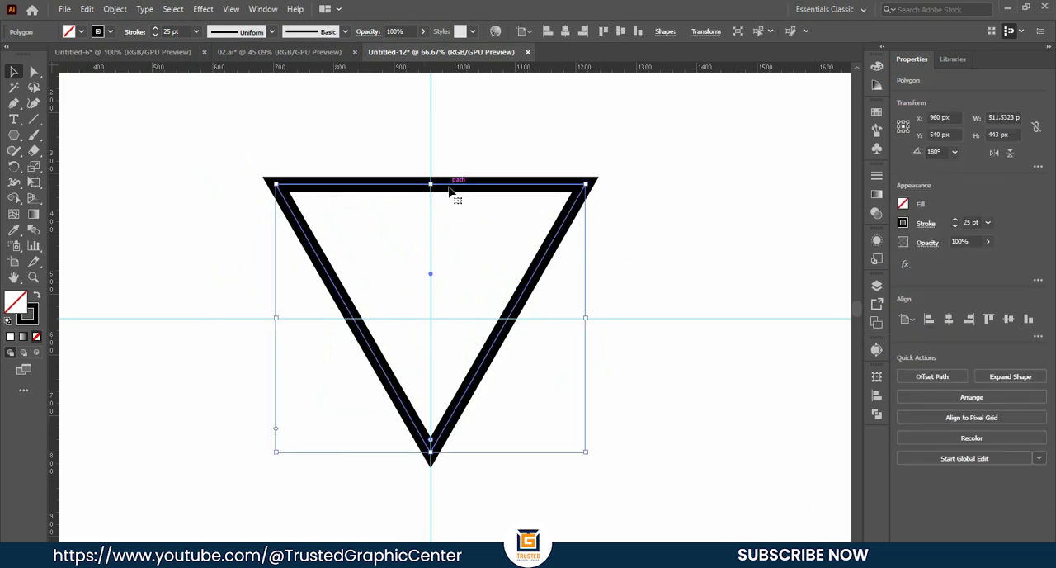
right_click(11, 108)
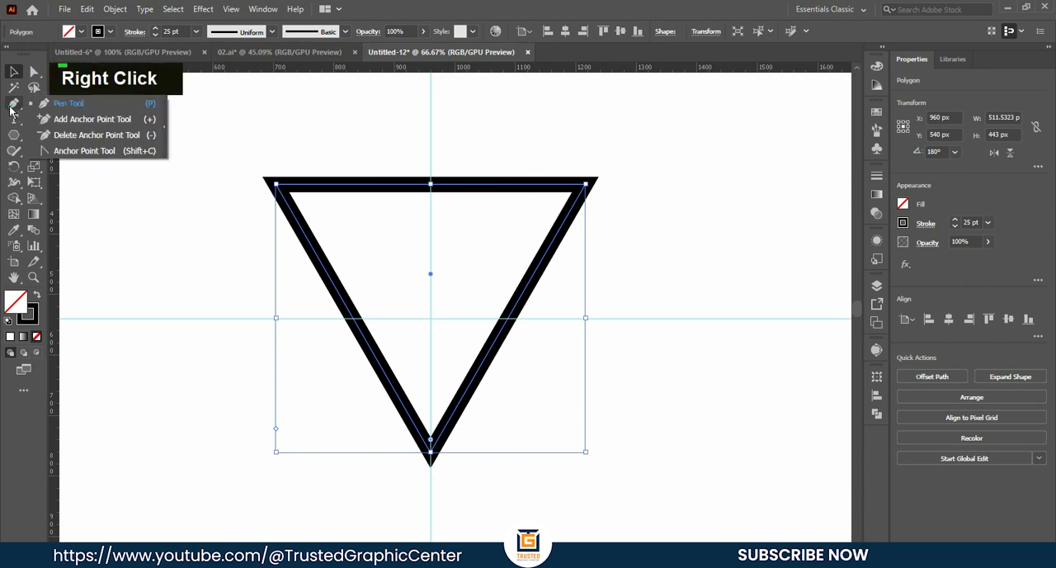
click(95, 151)
drag(431, 183, 432, 165)
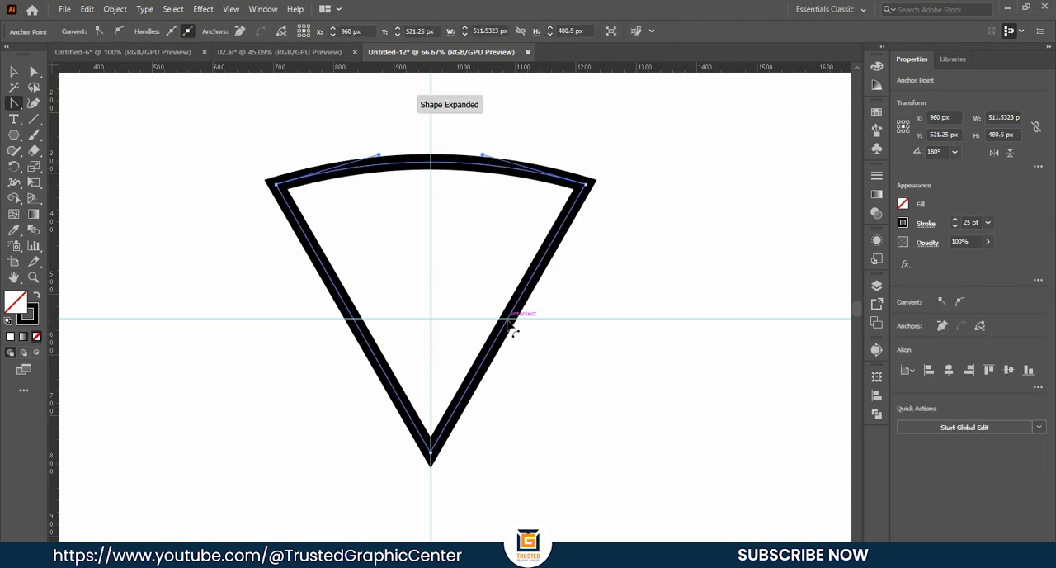
drag(511, 328, 543, 328)
drag(356, 322, 320, 330)
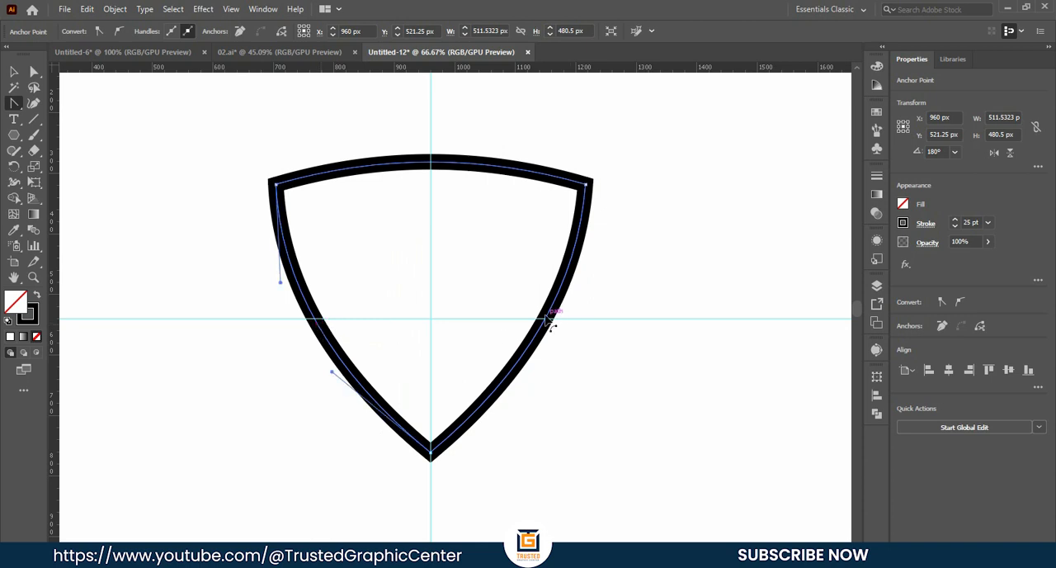
drag(548, 317, 551, 324)
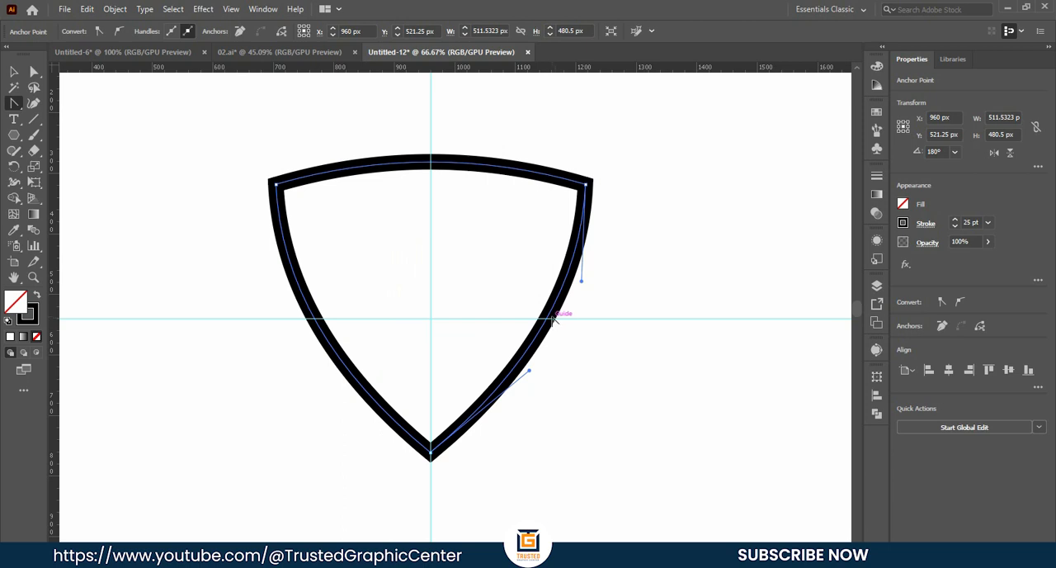
drag(552, 321, 557, 330)
click(14, 71)
double_click(144, 236)
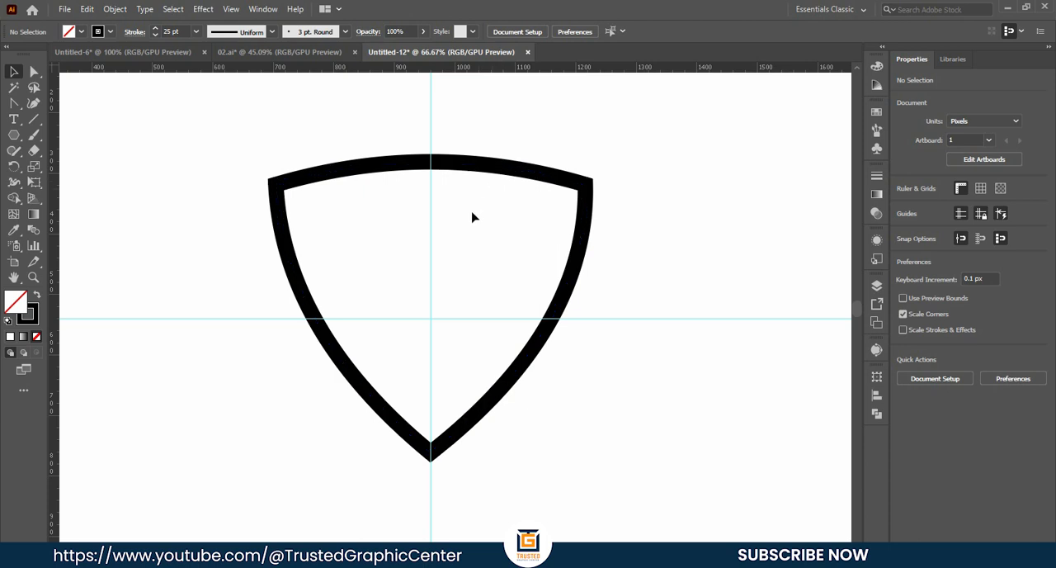
- Try to make an inner shield by pasting a copy in front and scaling it about its centre to about 358 px wide, and delete it
drag(648, 279, 411, 218)
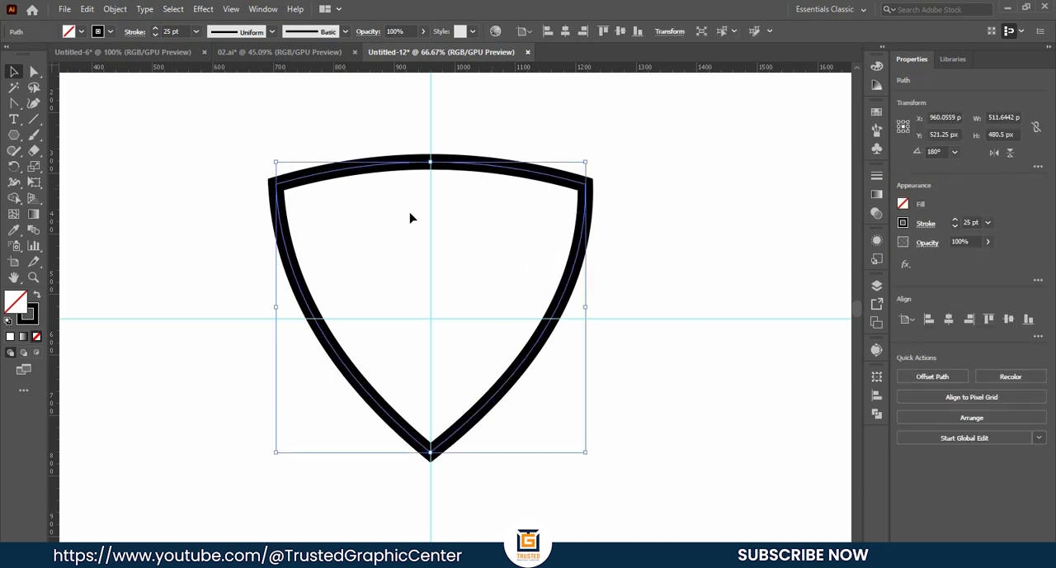
key(ctrl+c)
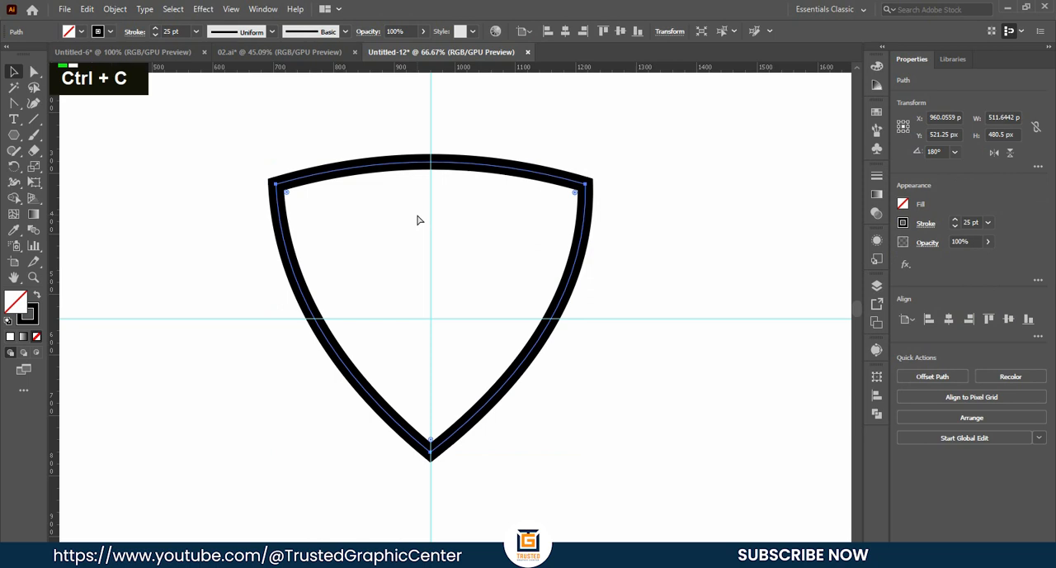
key(ctrl+f)
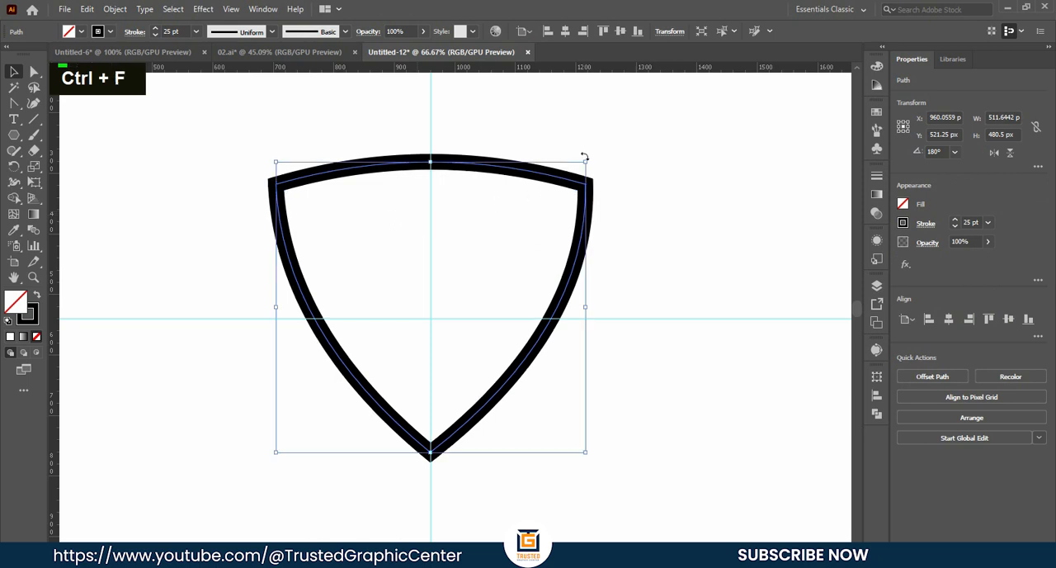
drag(587, 160, 540, 205)
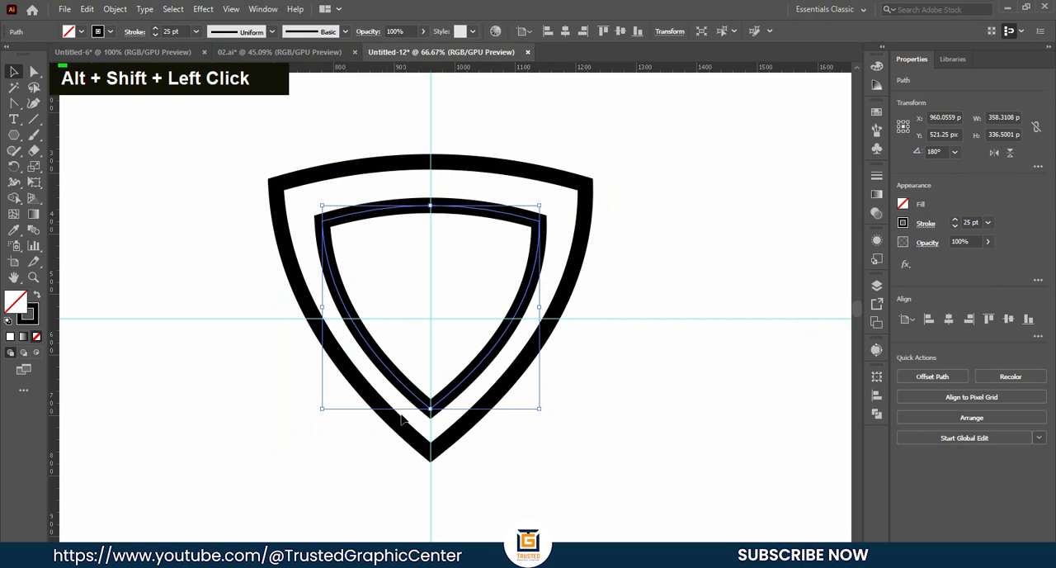
key(BackSpace)
- Create an inner shield from the outline with Offset Path, using an offset of -27 px, Miter joins and a miter limit of 4
drag(618, 236, 507, 218)
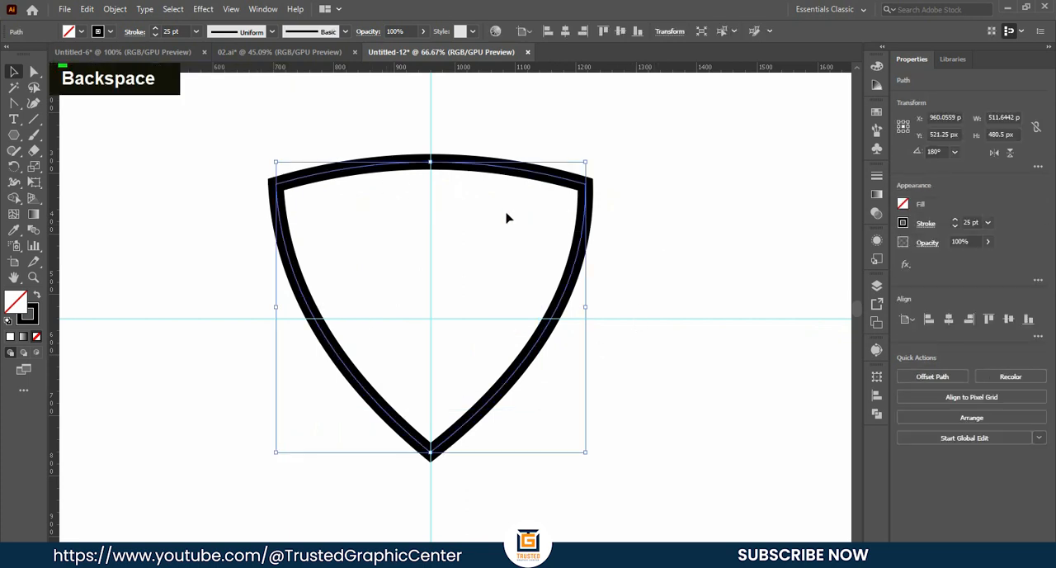
click(116, 11)
mouse_move(160, 328)
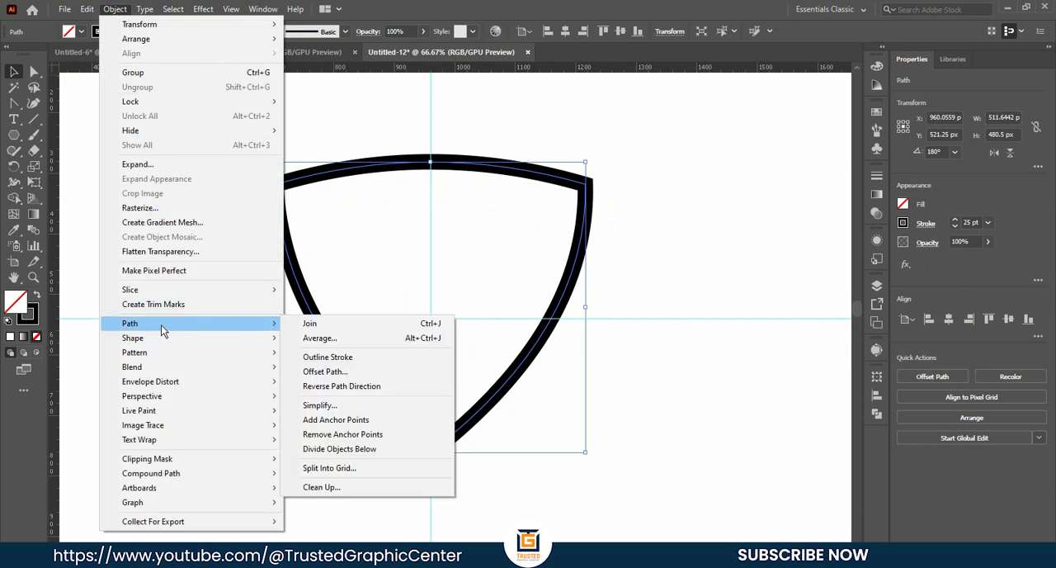
click(330, 371)
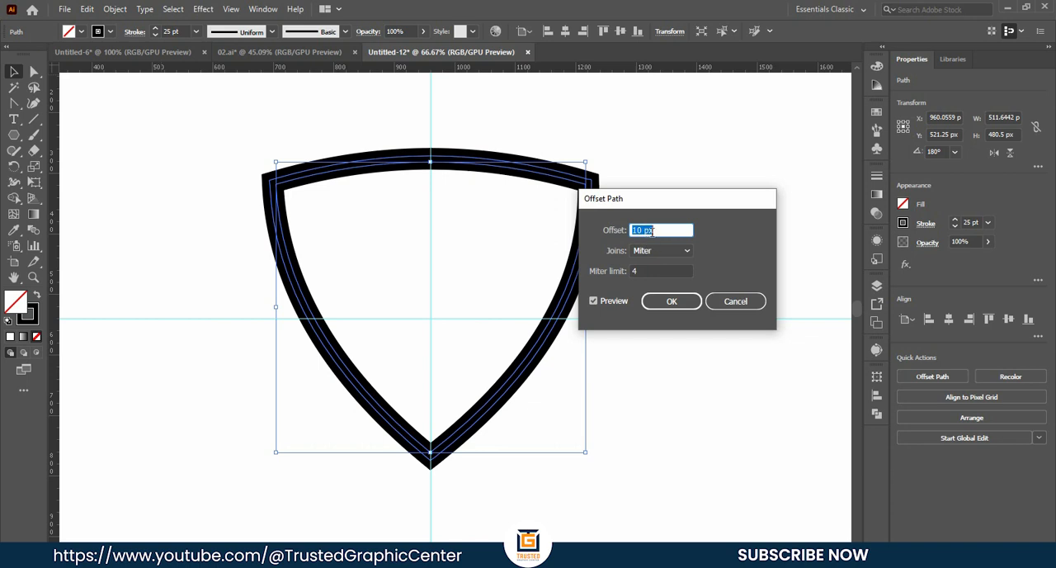
key(Down)
key(Down)
key(Down)
key(Down)
key(Down)
key(Down)
key(Down)
key(Down)
key(Down)
key(Down)
key(Down)
key(Down)
key(Down)
key(Down)
key(Down)
key(Down)
key(Down)
key(Down)
key(Down)
key(Down)
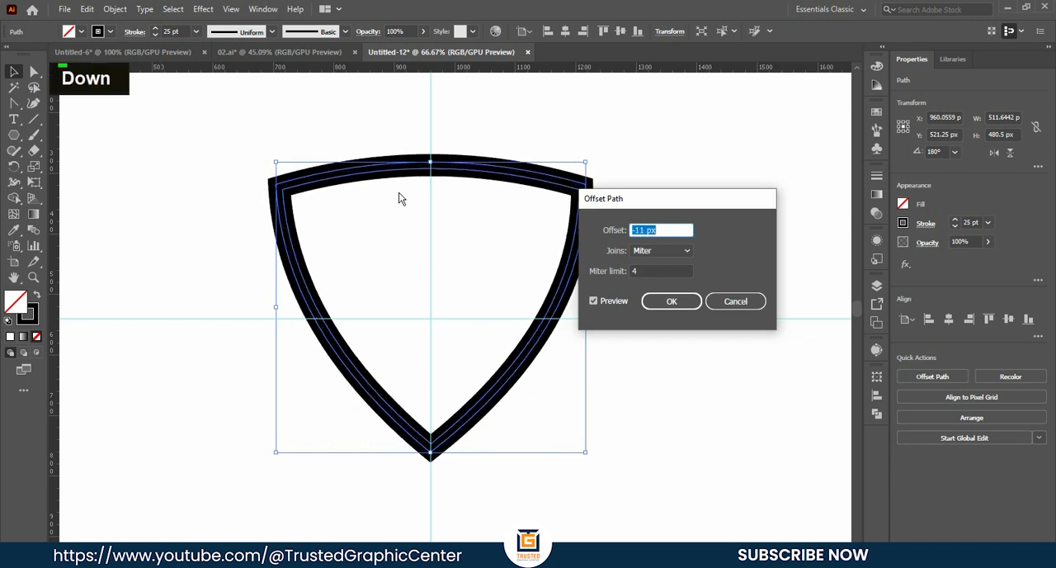
key(Down)
key(Down)
key(Down)
key(Down)
key(Down)
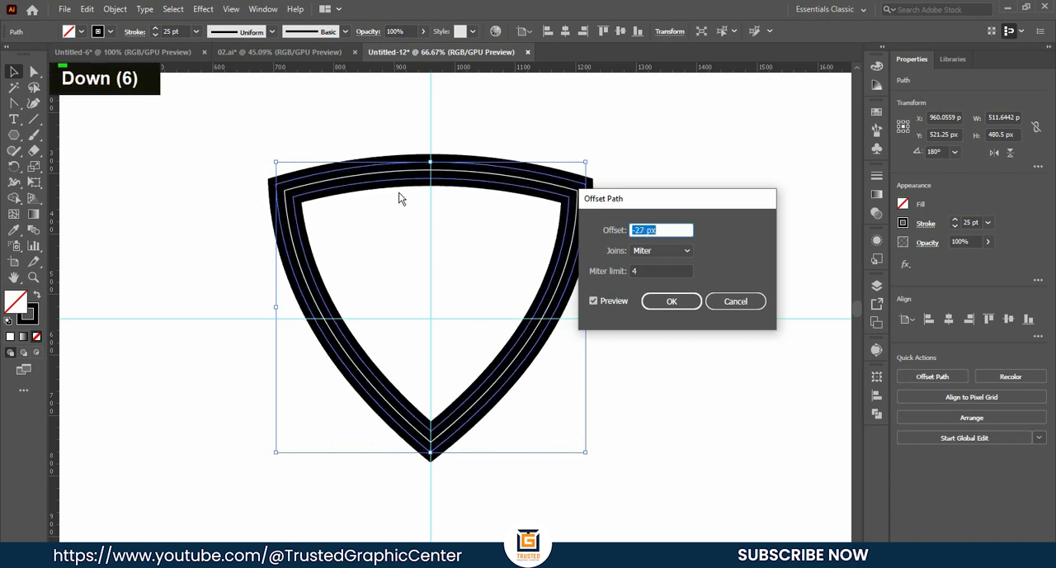
click(673, 301)
- Set the inner shield's stroke weight to 10 pt and deselect it
click(181, 30)
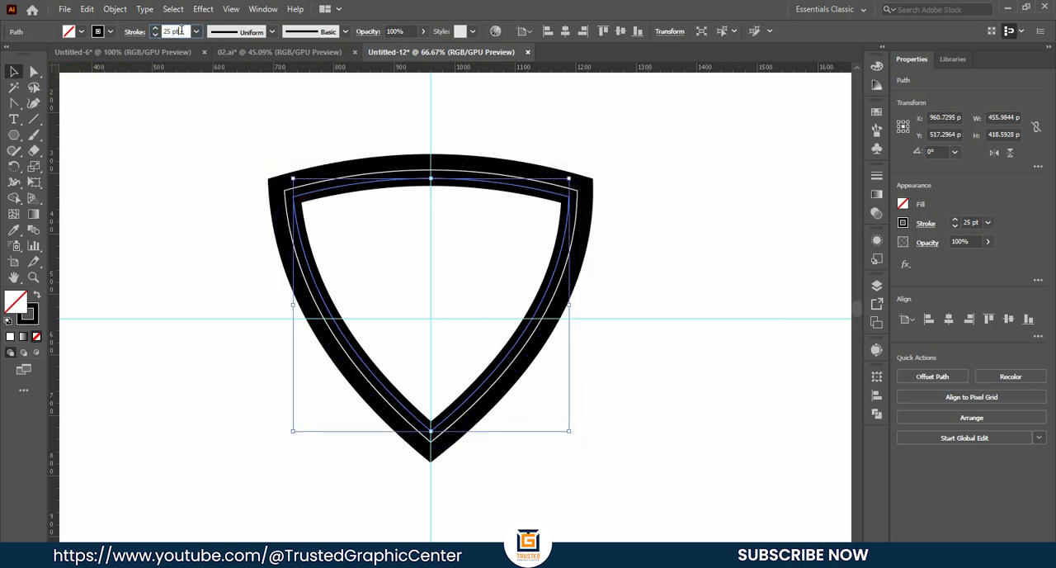
key(Down)
key(Down)
key(Down)
key(Down)
key(Down)
key(Down)
key(Down)
key(Down)
key(Down)
key(Down)
key(Down)
key(Down)
key(Down)
key(Down)
key(Down)
key(Down)
key(Down)
key(Down)
key(Down)
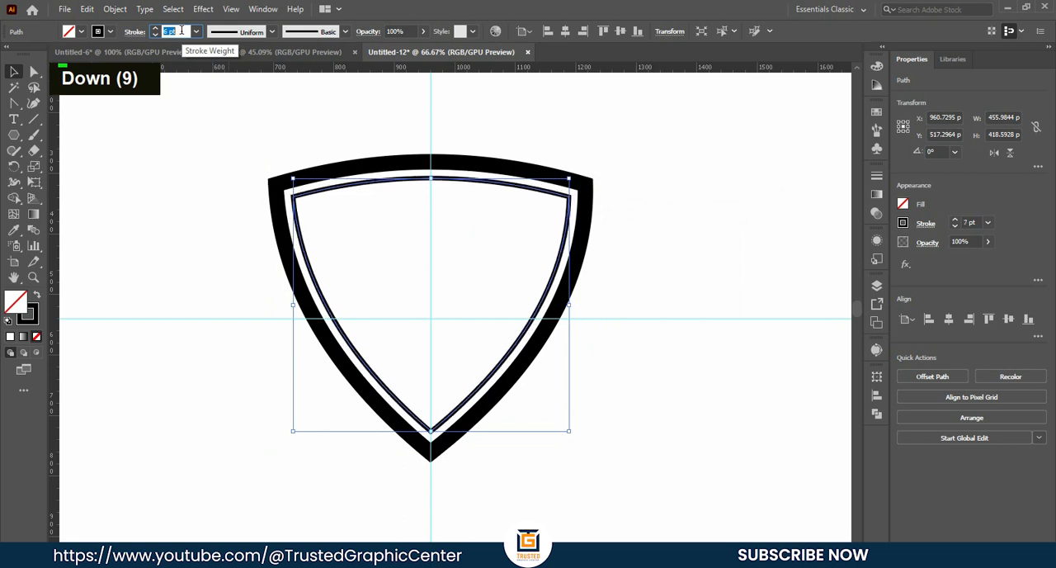
key(Up)
key(Up)
key(Up)
key(Up)
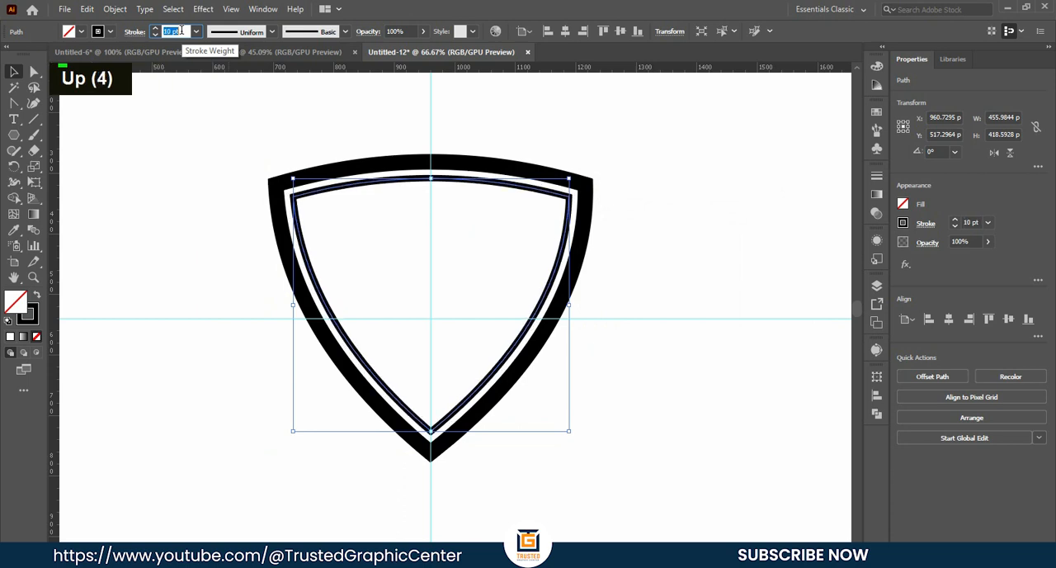
click(191, 154)
- Place a duplicate of the thick outer shield outline to the right of the badge, clear of the original
click(487, 167)
drag(489, 169, 771, 152)
scroll(587, 224, down, 1)
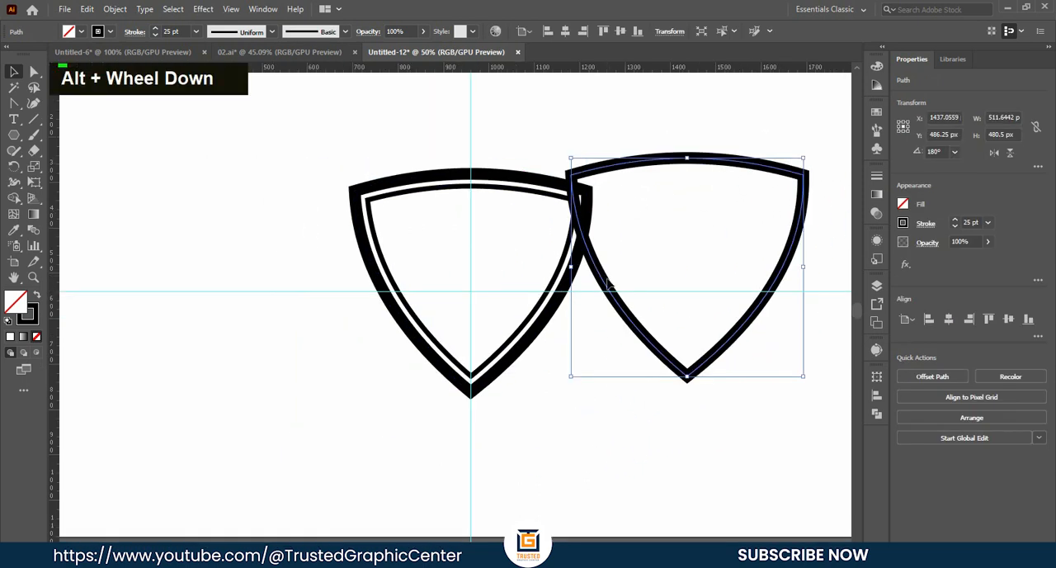
drag(615, 285, 728, 270)
click(532, 240)
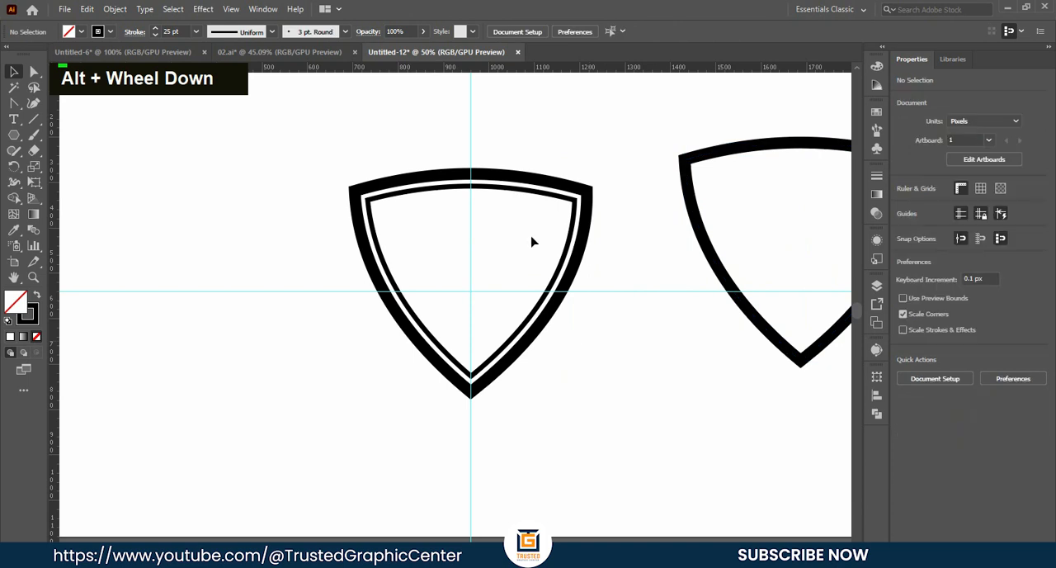
- Expand the badge's outer and inner shield outlines together into filled shapes
scroll(516, 231, up, 1)
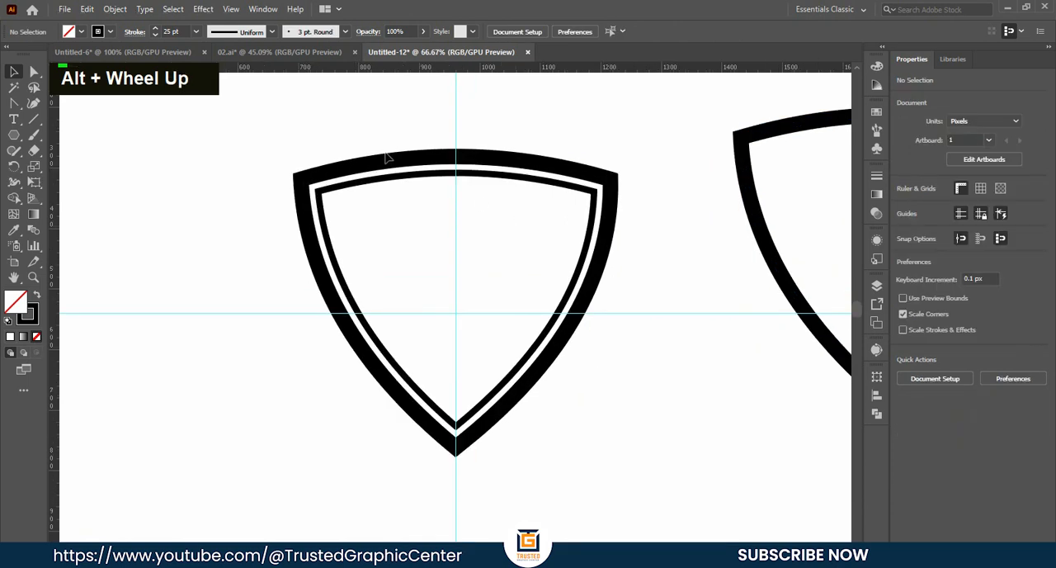
click(393, 190)
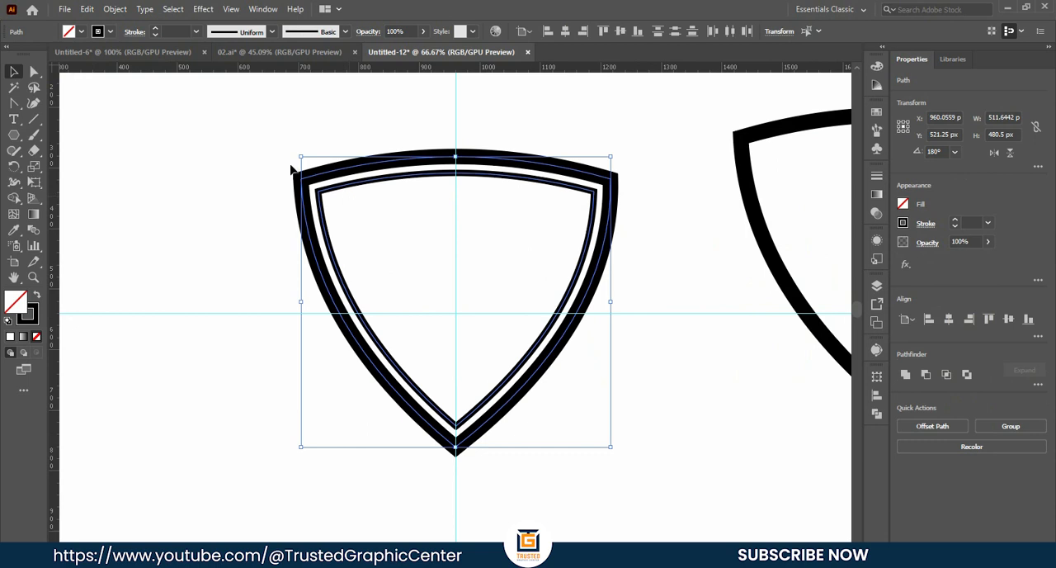
click(115, 9)
click(130, 165)
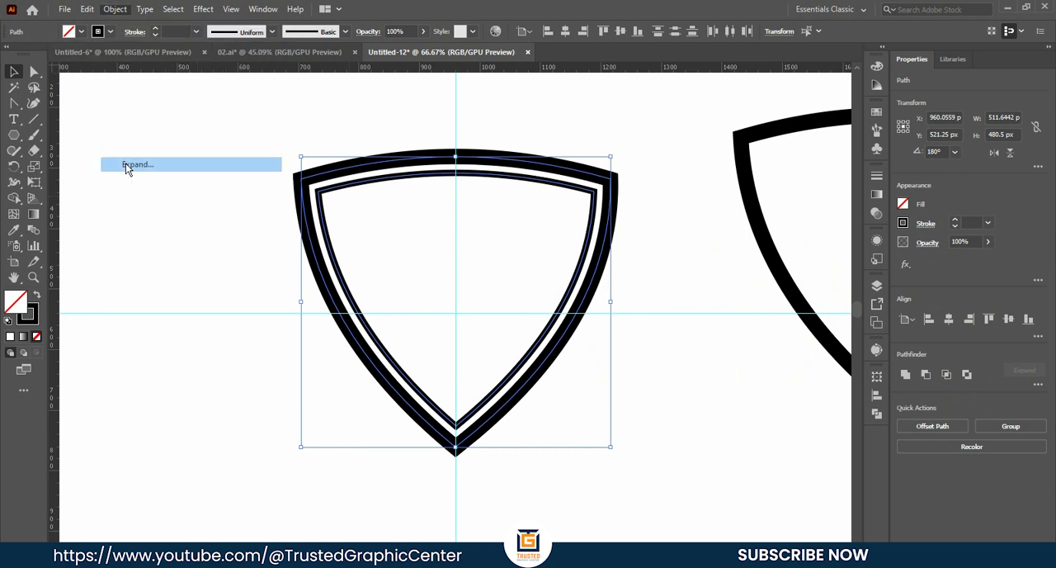
click(499, 367)
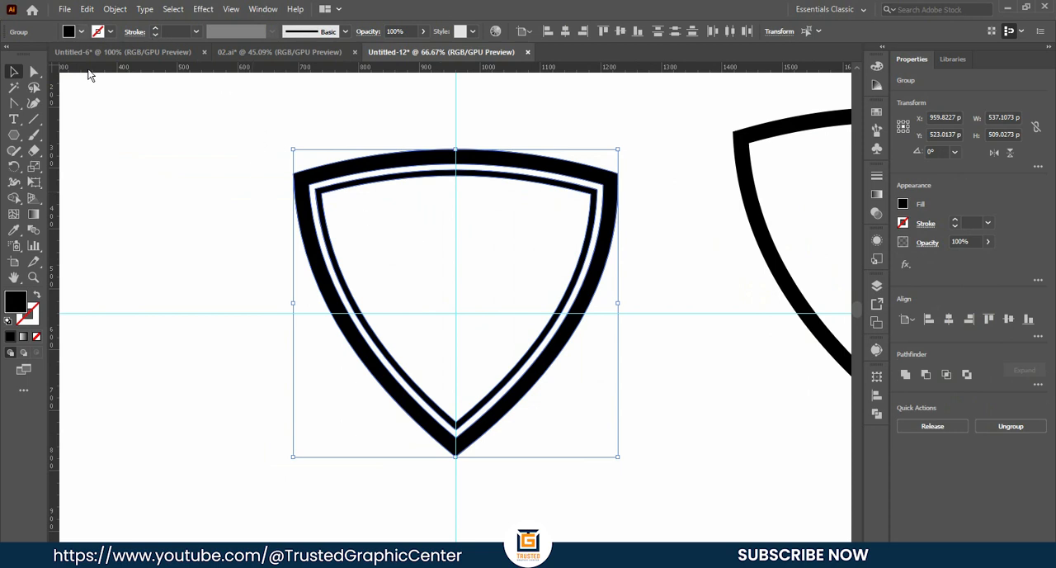
click(255, 287)
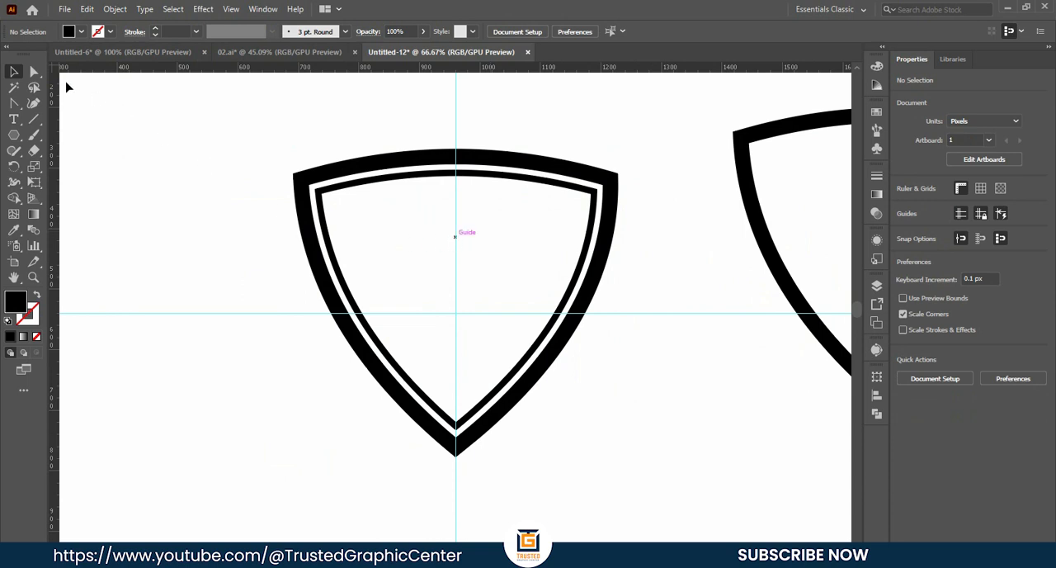
- Add point text inside the upper part of the shield and shorten the placeholder to "Lorem"
right_click(14, 120)
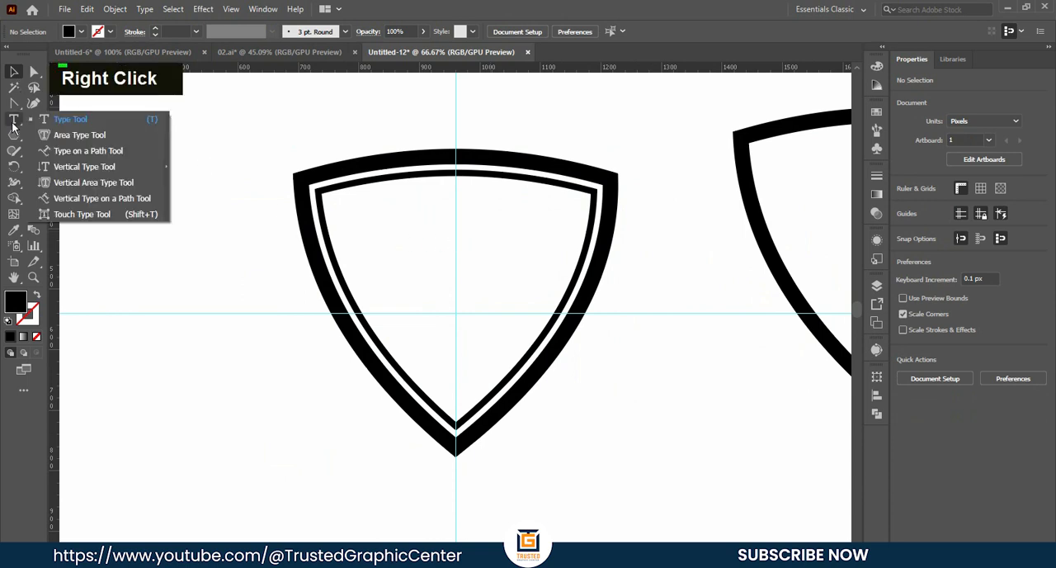
click(61, 119)
click(396, 231)
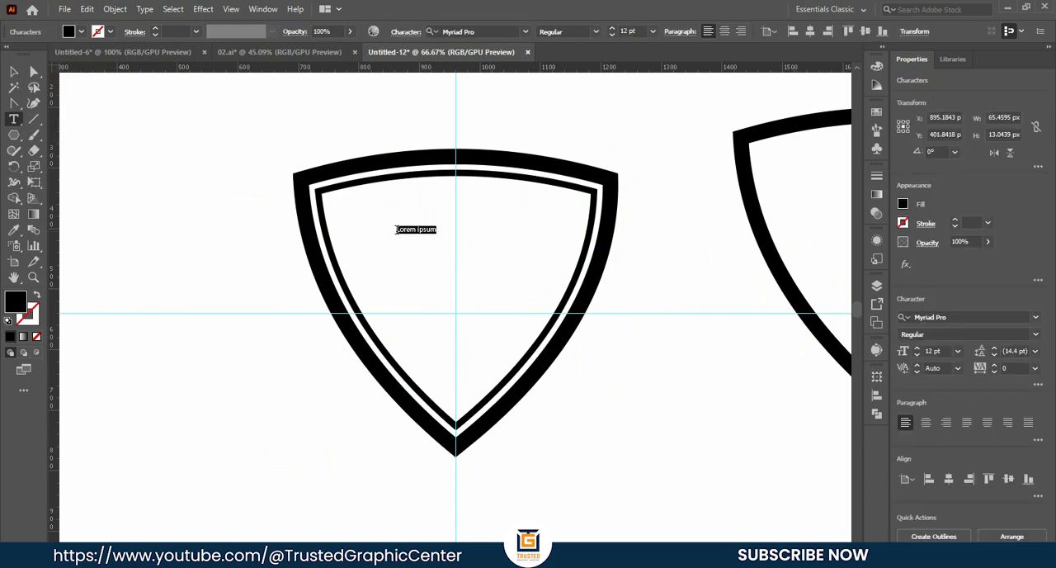
click(421, 230)
drag(421, 230, 451, 231)
key(BackSpace)
click(18, 77)
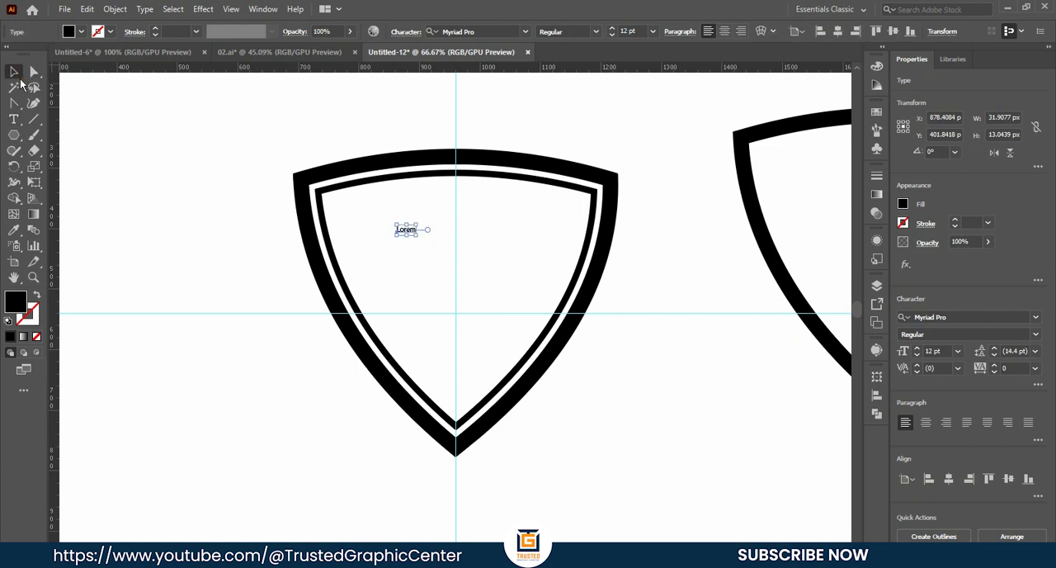
- Enlarge the "Lorem" text to about 99 pt within the shield and change its case to UPPERCASE
drag(417, 235, 452, 241)
click(472, 237)
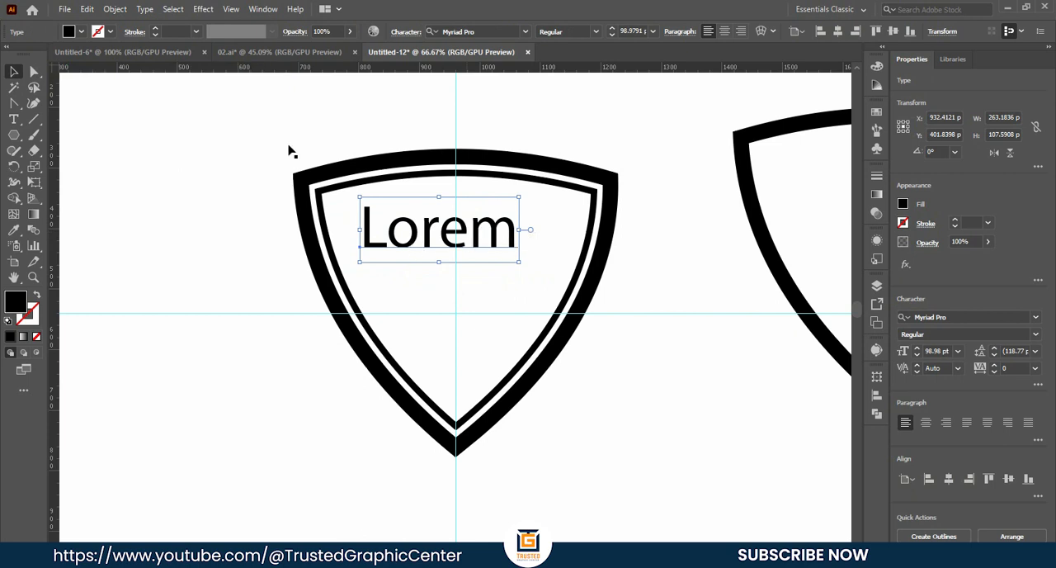
click(142, 13)
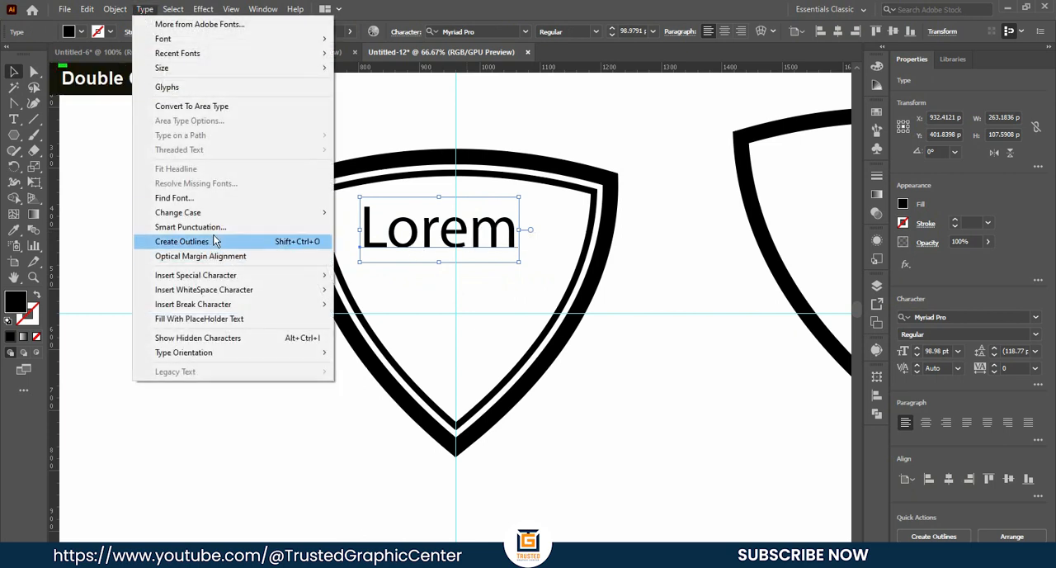
mouse_move(200, 217)
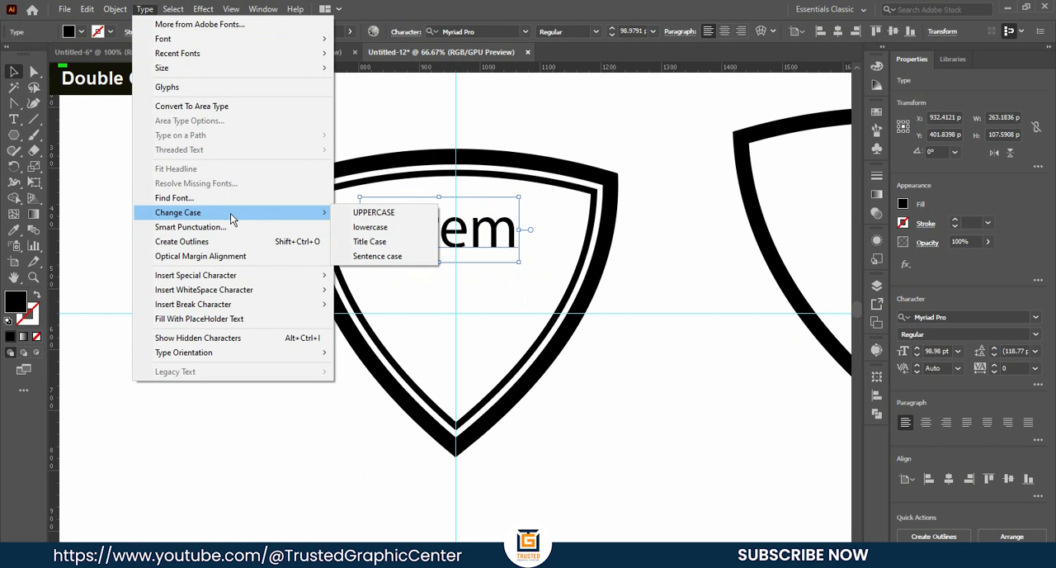
click(385, 216)
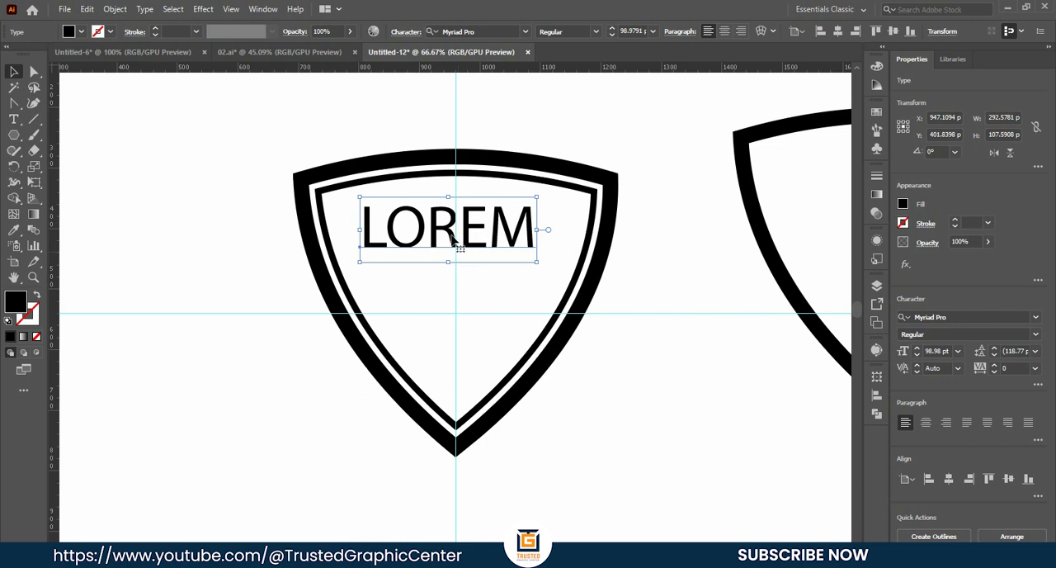
- Change the font of the LOREM text to Poppins Bold
click(488, 32)
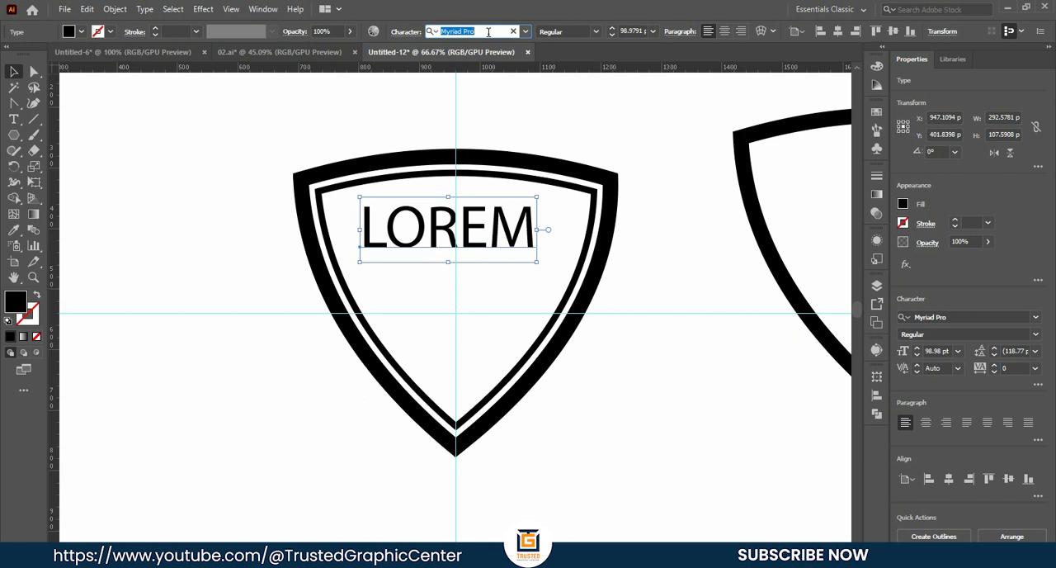
text(pop)
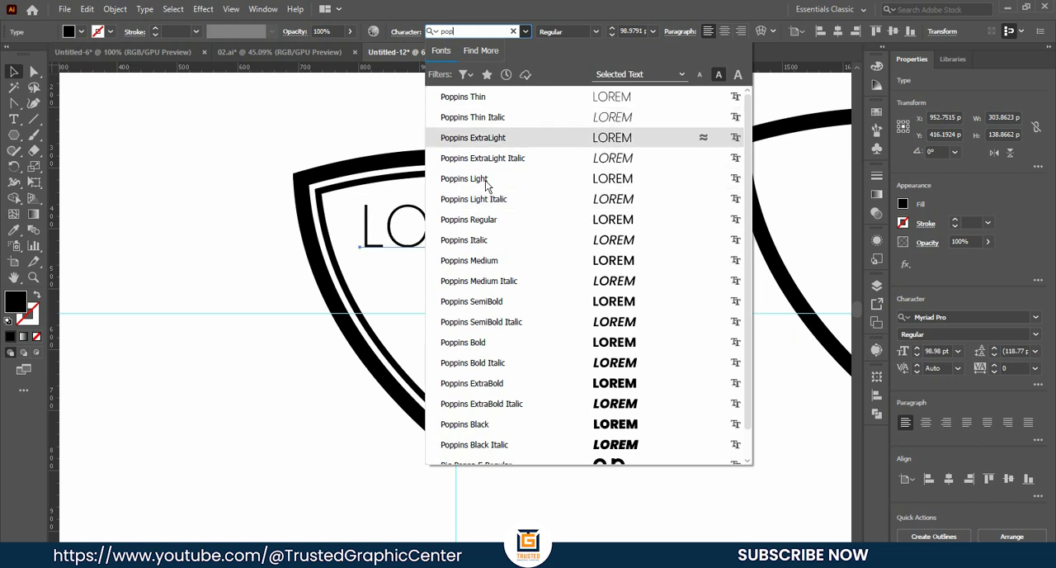
click(475, 345)
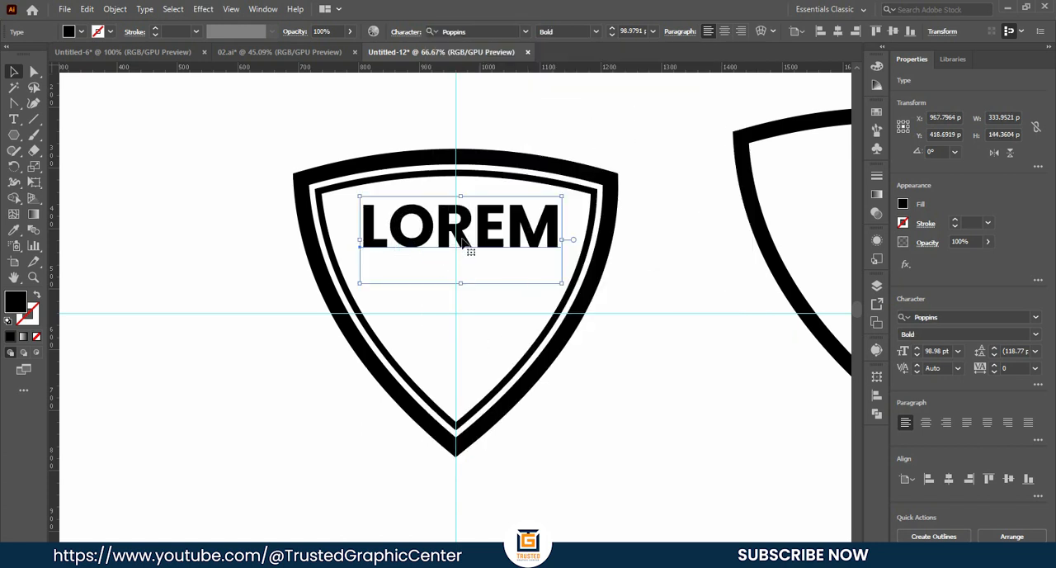
- Increase the LOREM text size to 105 pt and center the text horizontally on the vertical guide
click(629, 31)
key(Up)
key(Up)
key(Up)
key(Up)
key(Up)
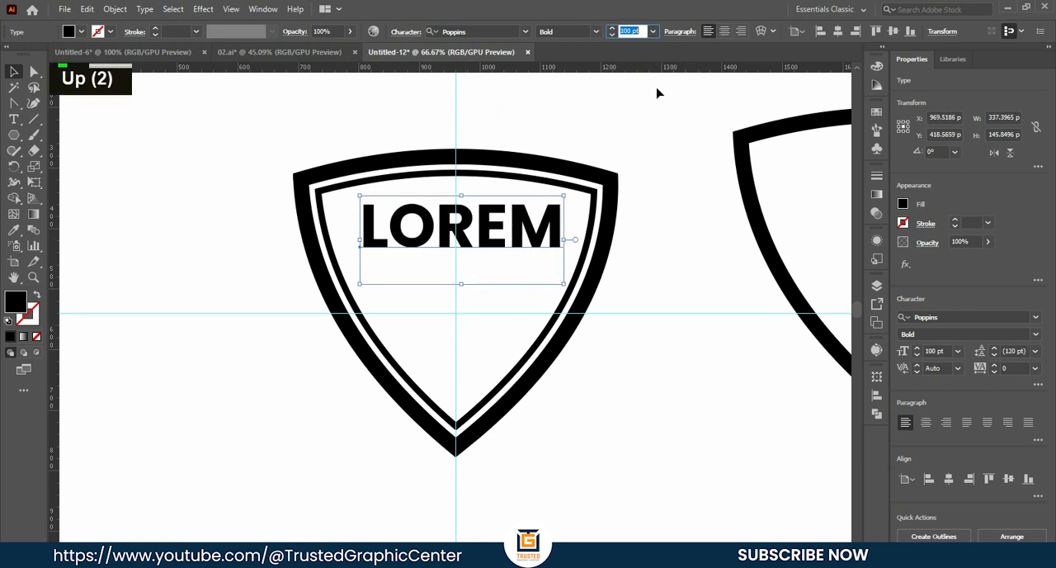
key(Up)
key(Up)
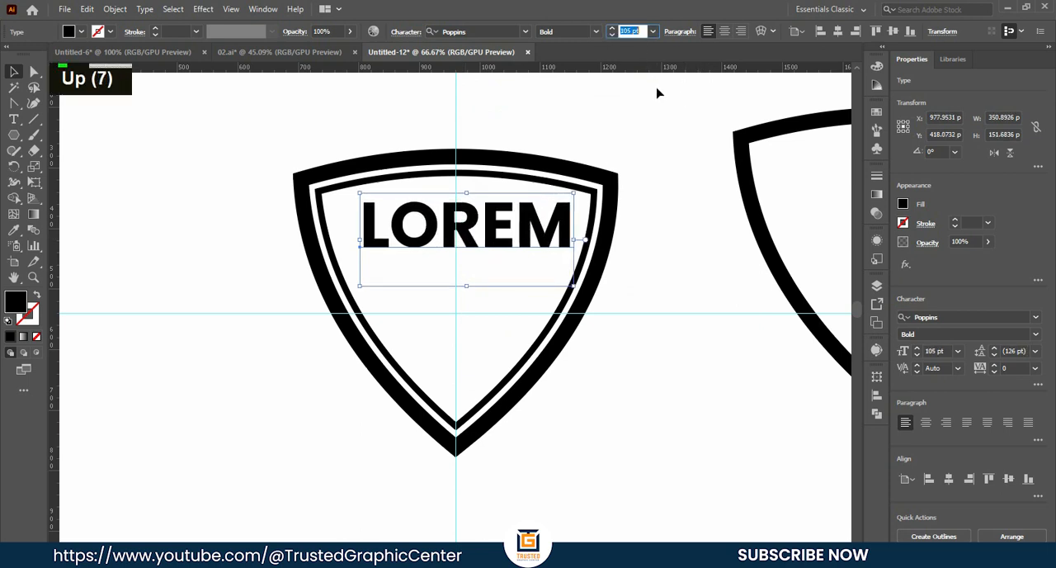
click(838, 31)
click(680, 261)
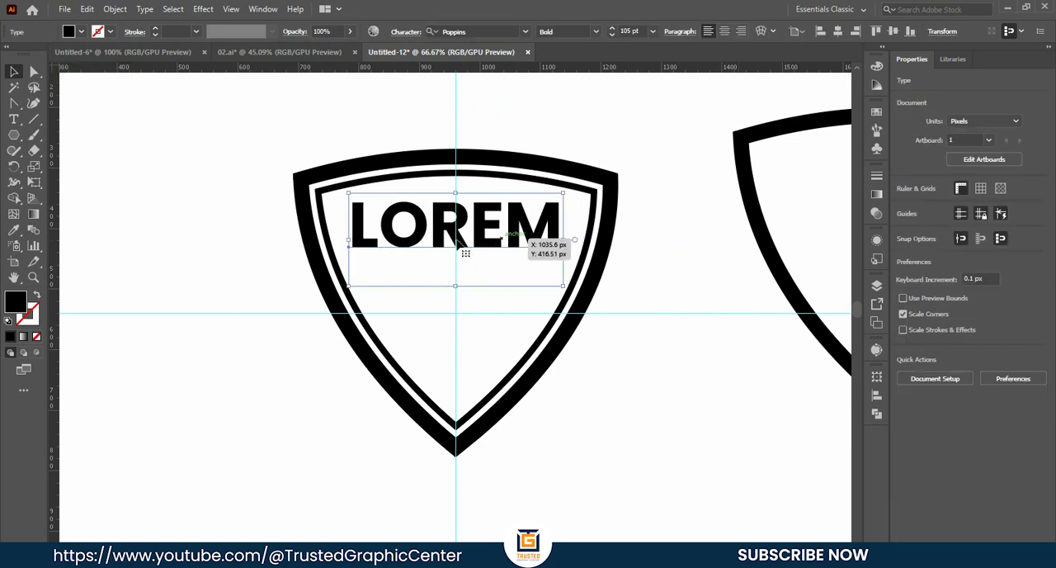
- Warp the LOREM text with a horizontal Arc envelope at 13% bend
click(468, 246)
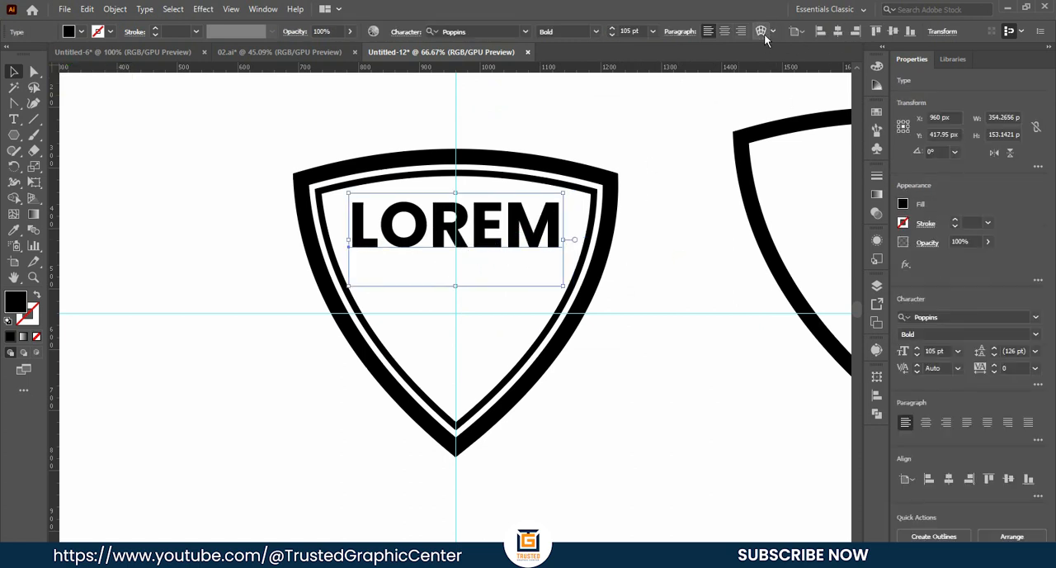
click(203, 9)
mouse_move(251, 179)
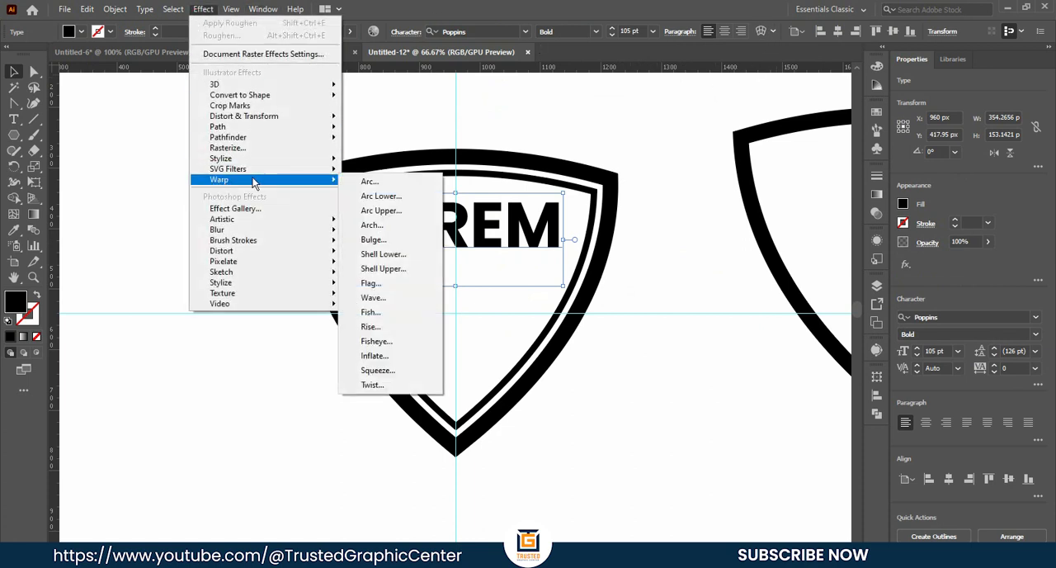
click(760, 31)
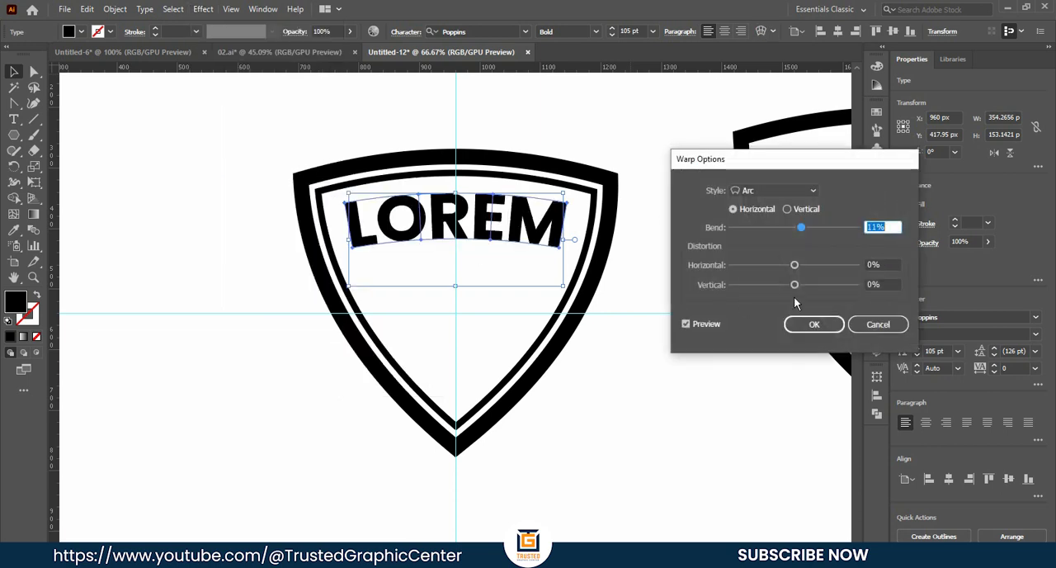
mouse_move(808, 224)
mouse_down()
mouse_move(823, 226)
mouse_move(803, 233)
mouse_up()
key(Up)
key(Up)
key(Up)
key(Down)
click(814, 324)
click(670, 228)
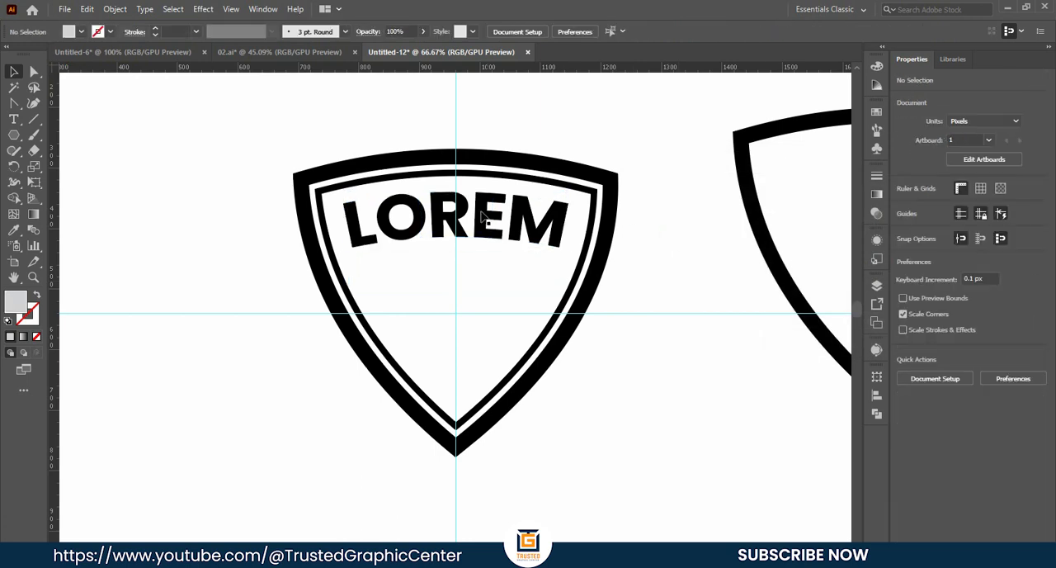
- Expand the arched LOREM text into plain shapes, including both object and fill
click(491, 222)
click(114, 10)
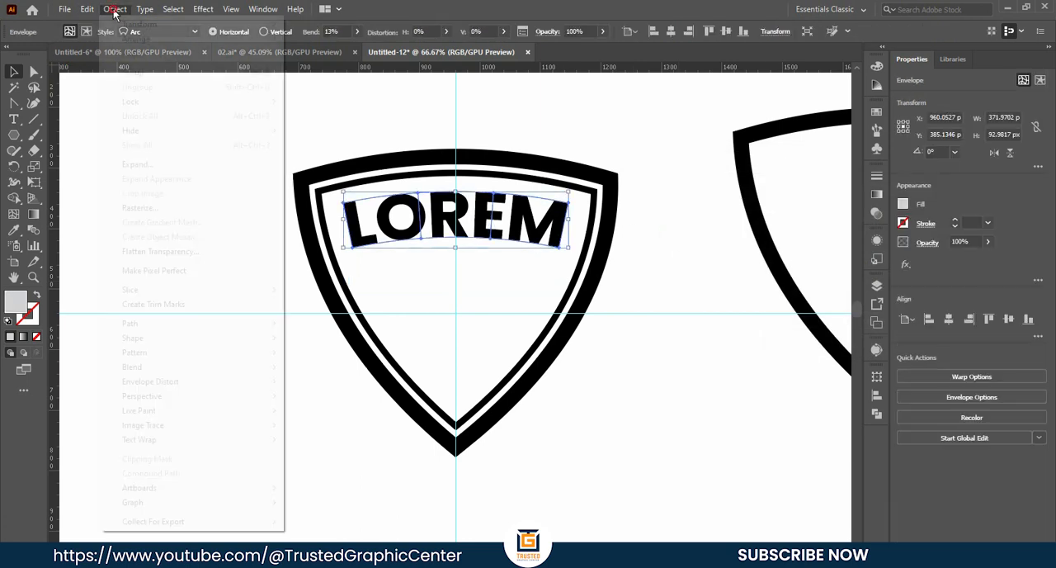
click(139, 165)
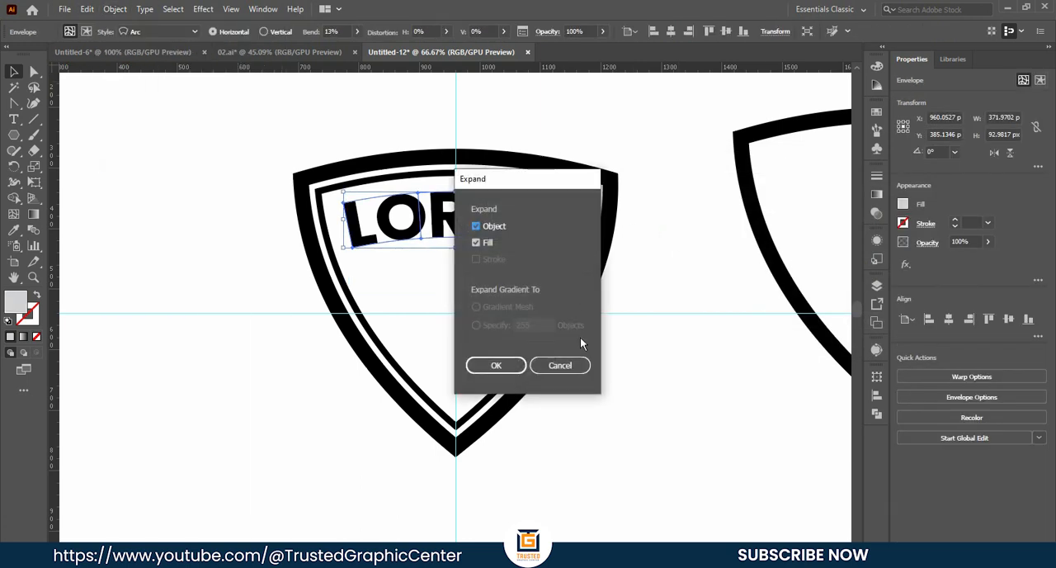
click(498, 366)
click(674, 264)
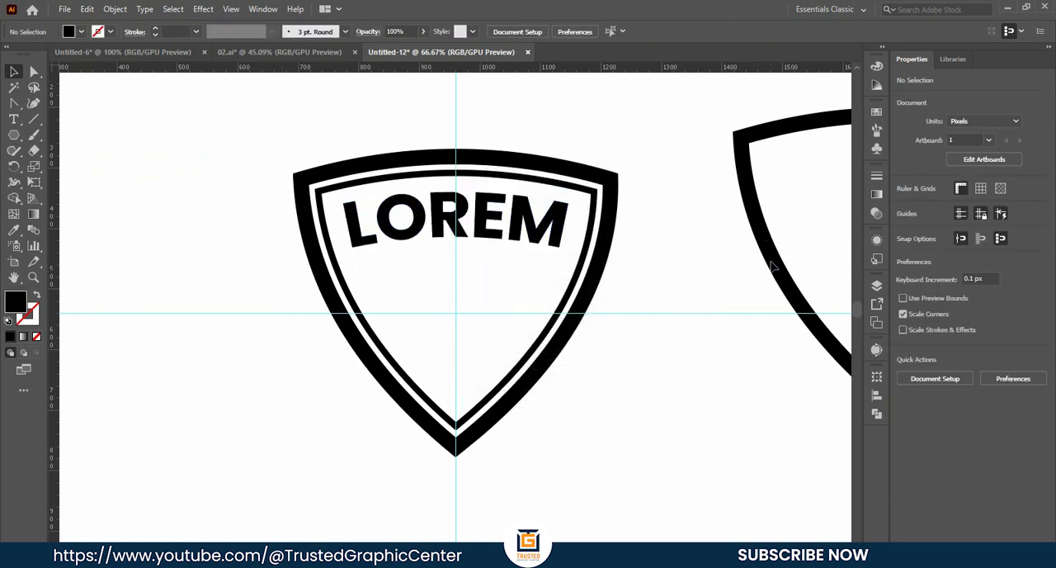
- Nudge the expanded LOREM lettering slightly upward within the shield
click(496, 221)
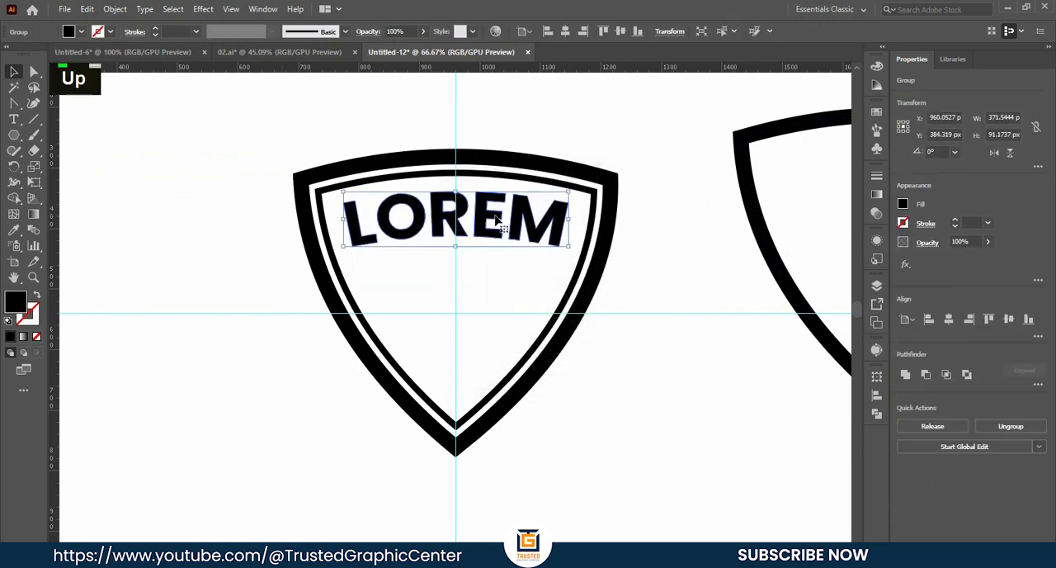
key(Up)
key(Up)
key(Up)
key(Up)
key(Up)
key(Down)
key(Down)
key(Down)
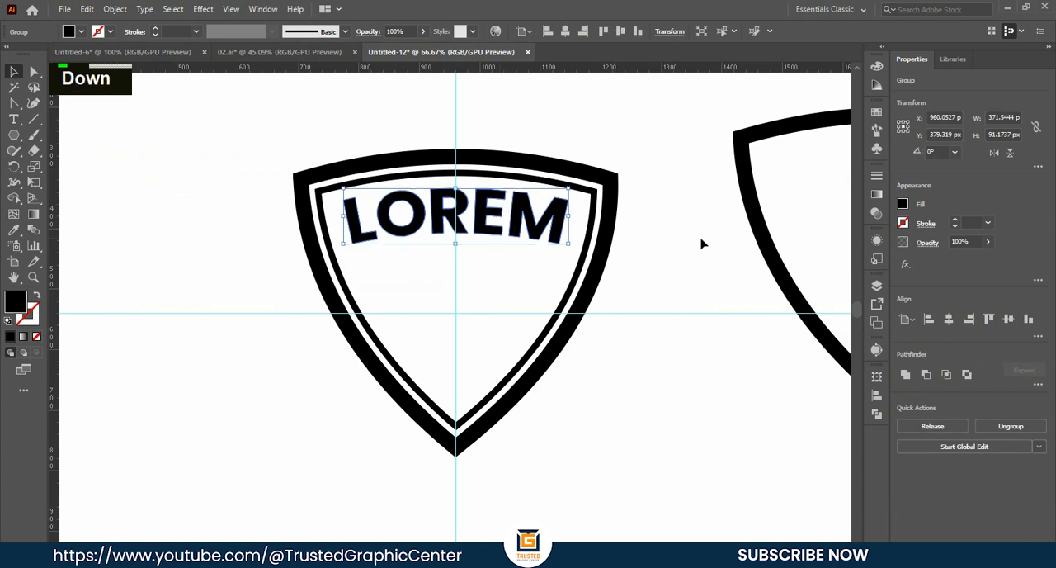
click(700, 243)
- Place a copy of the spare shield outline over the badge, its top curve crossing the middle of LOREM, and remove its stroke
click(756, 216)
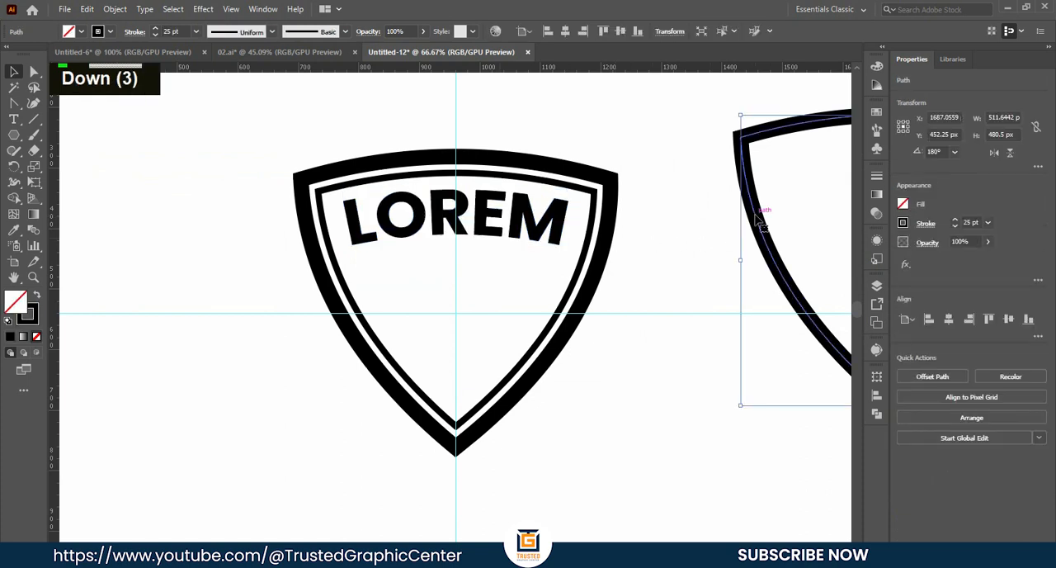
drag(757, 216, 314, 310)
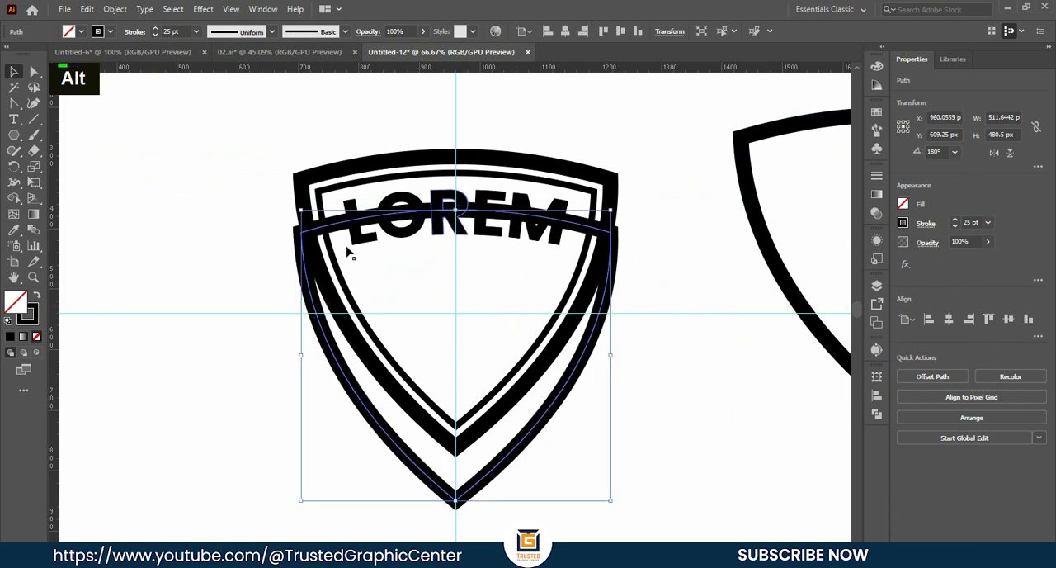
click(108, 31)
click(8, 54)
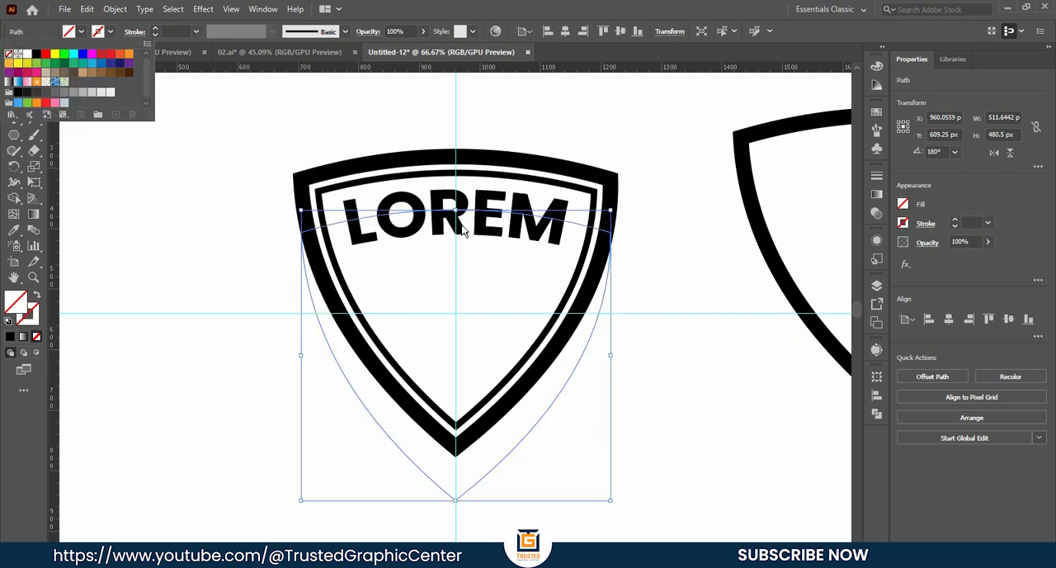
click(338, 203)
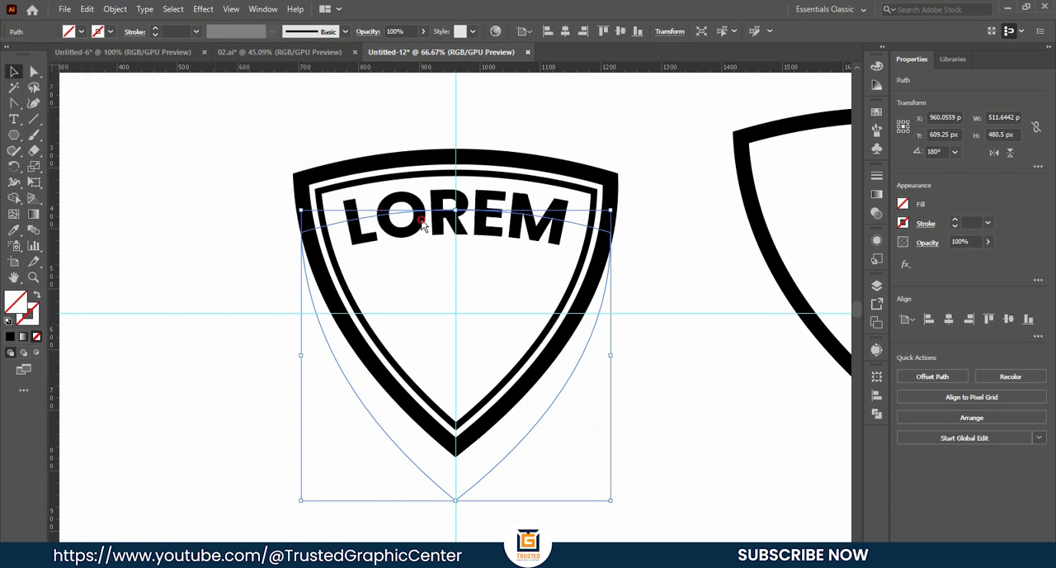
click(240, 247)
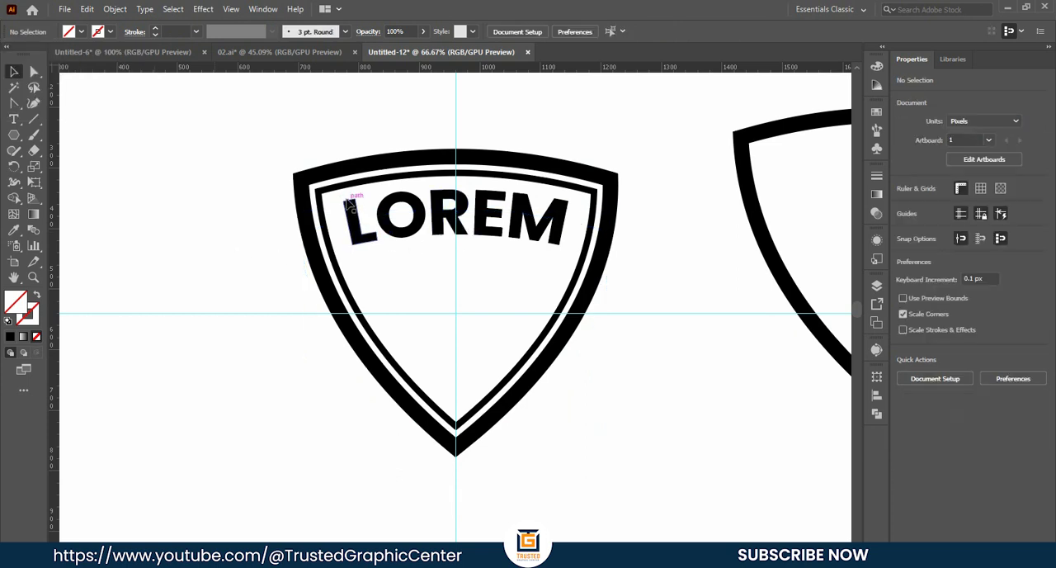
- Divide the LOREM lettering along the strokeless shield outline with Pathfinder and ungroup the resulting pieces
mouse_move(335, 198)
mouse_down()
mouse_move(546, 240)
mouse_move(553, 253)
mouse_up()
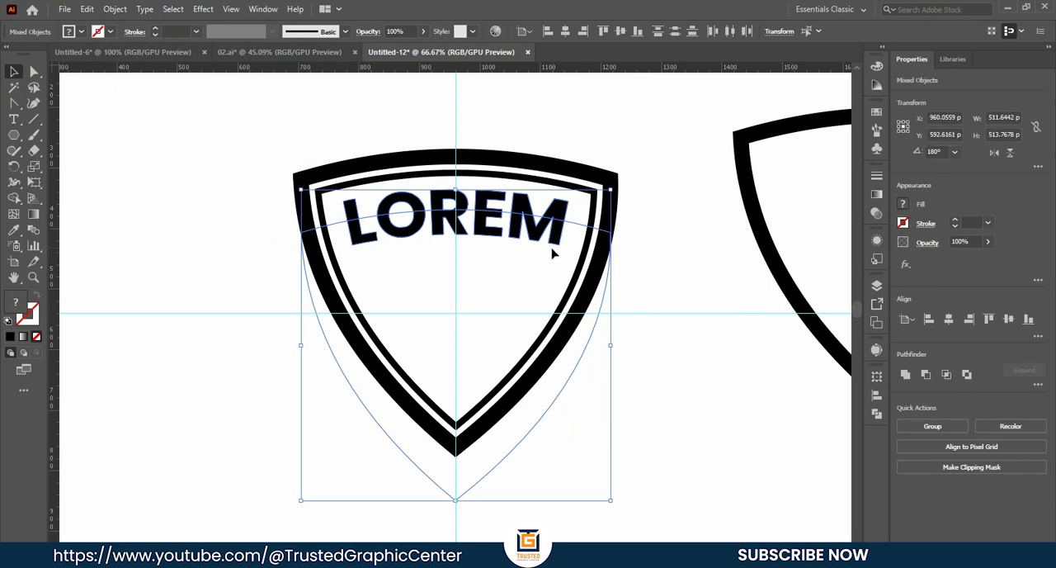
click(879, 413)
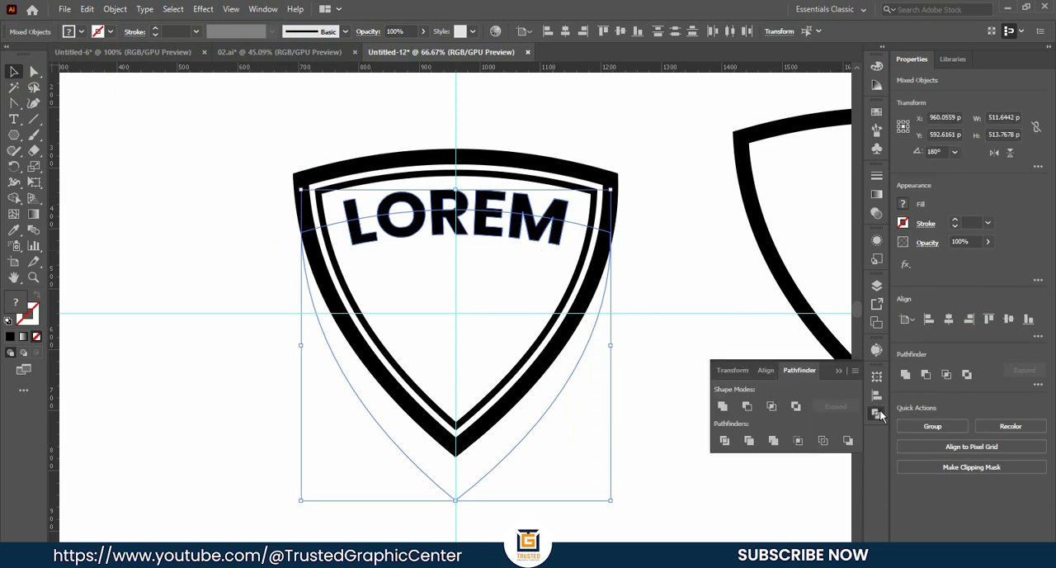
click(725, 439)
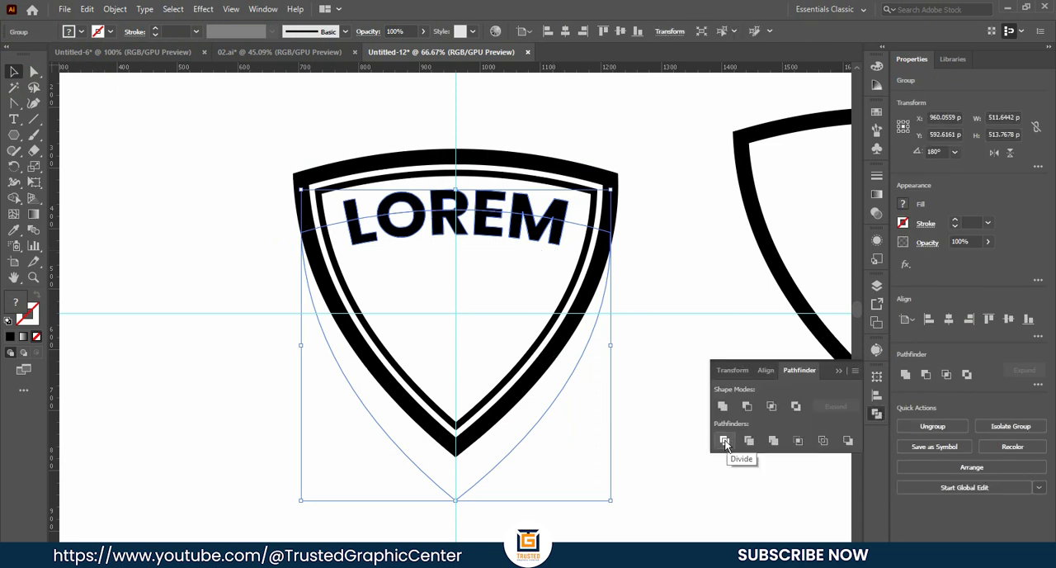
click(838, 370)
right_click(499, 230)
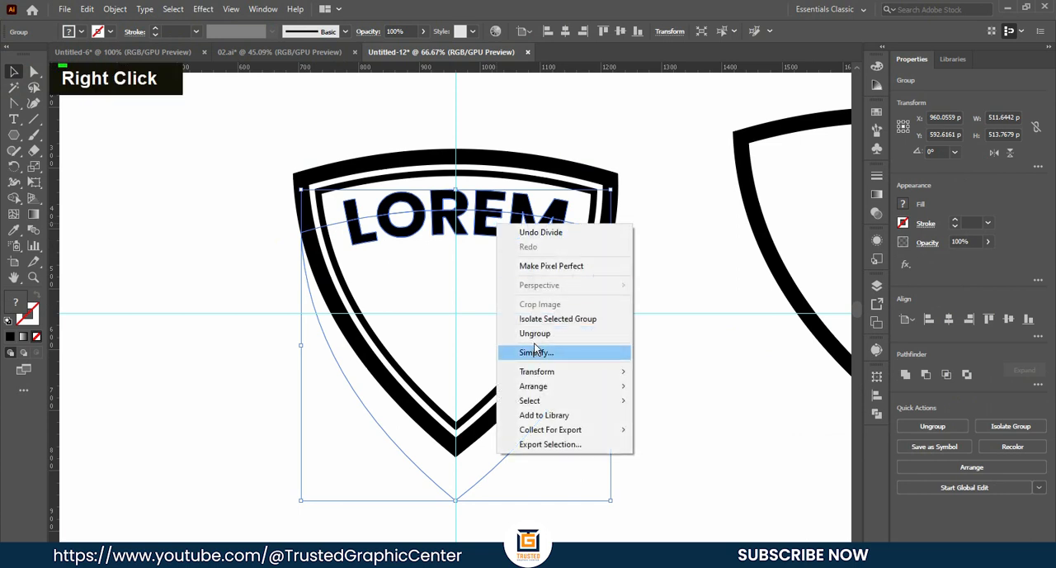
click(536, 333)
double_click(513, 233)
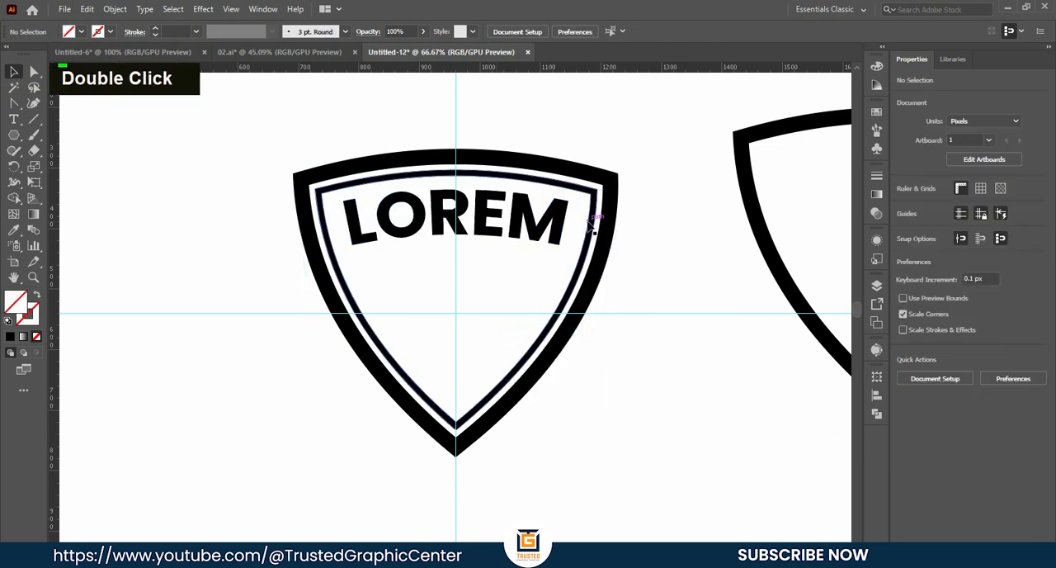
- Delete the leftover dividing outline and fill the lower halves of the LOREM letters with orange
drag(630, 471, 537, 415)
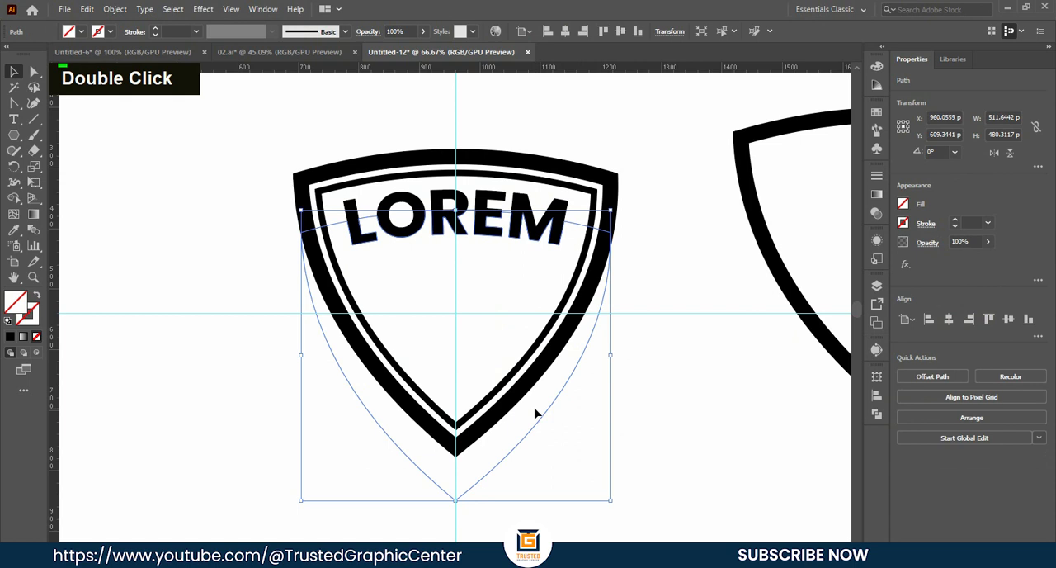
key(BackSpace)
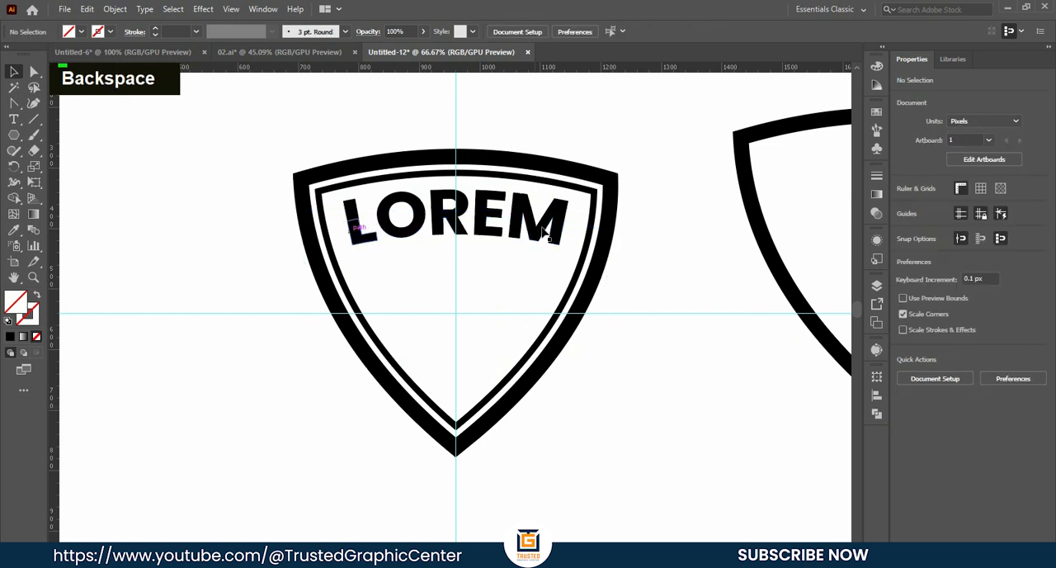
drag(561, 255, 345, 245)
click(82, 31)
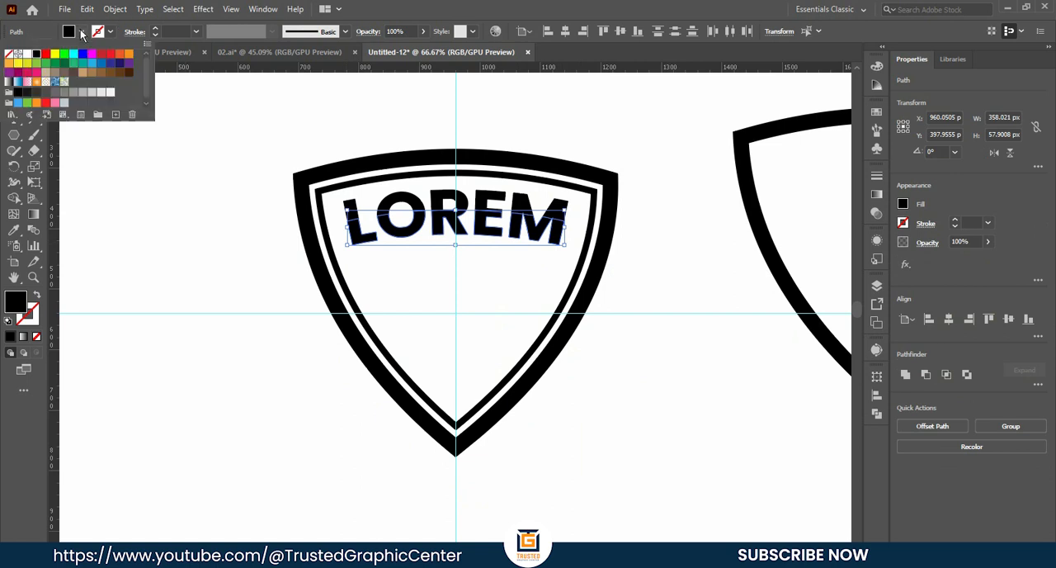
click(129, 53)
double_click(207, 259)
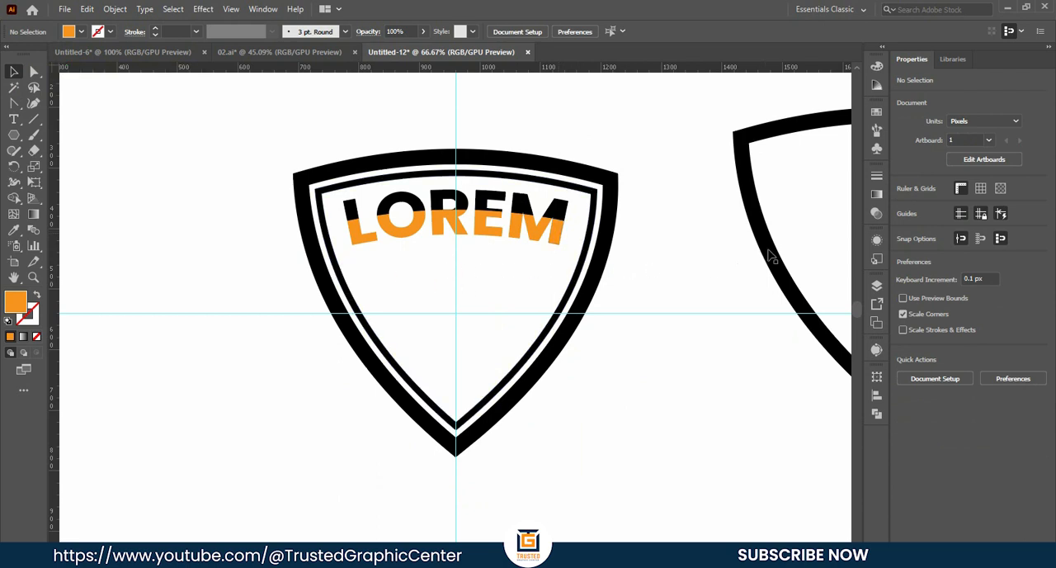
- Move the spare shield outline onto the badge, centered on the vertical guide, with its top curve just below LOREM
drag(773, 256, 331, 374)
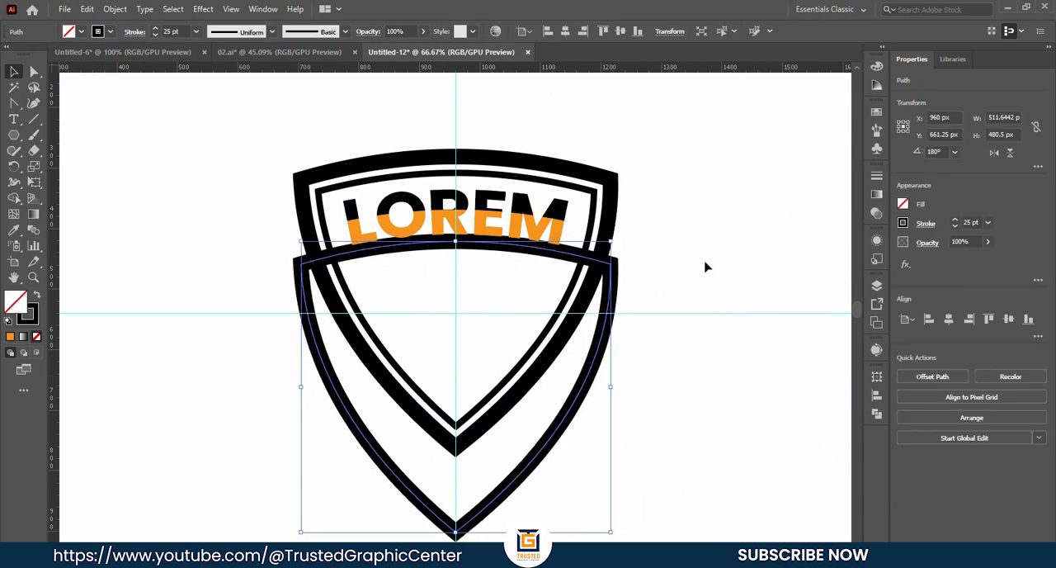
key(Down)
key(Down)
key(Down)
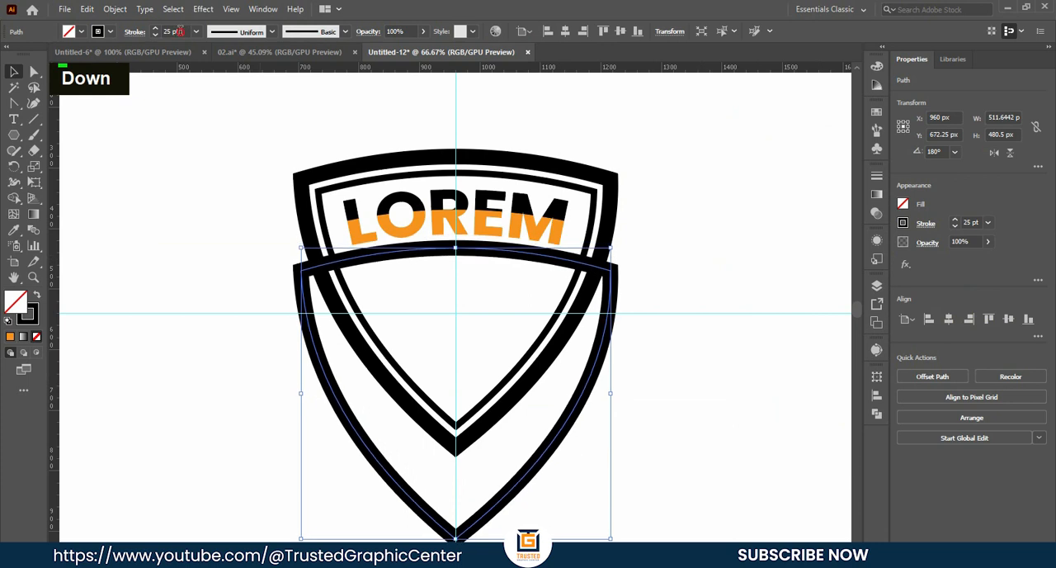
- Reduce the stroke of the lower overlapping shield outline to 6 pt
key(Down)
key(Down)
key(Down)
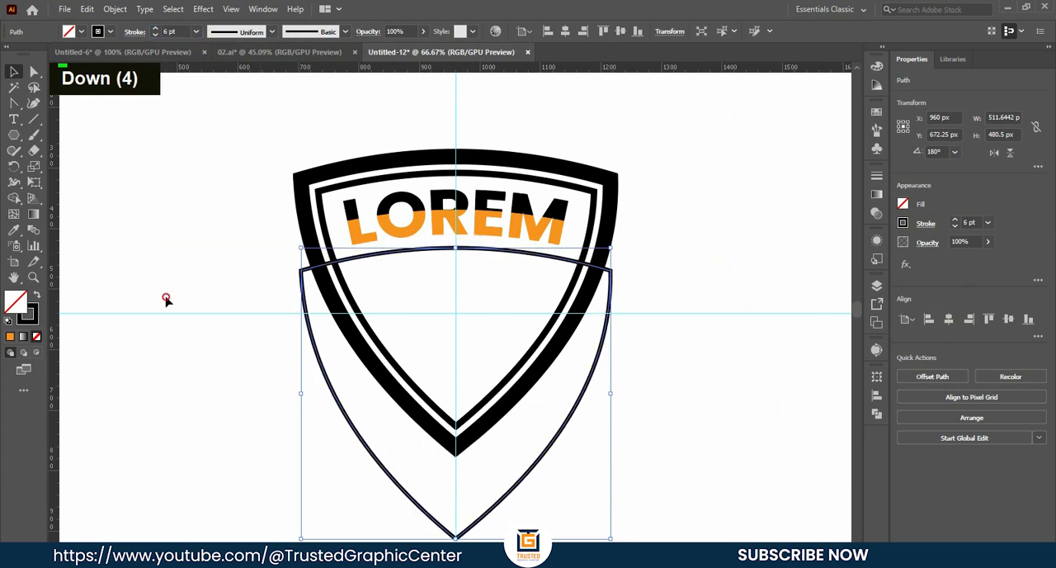
click(165, 299)
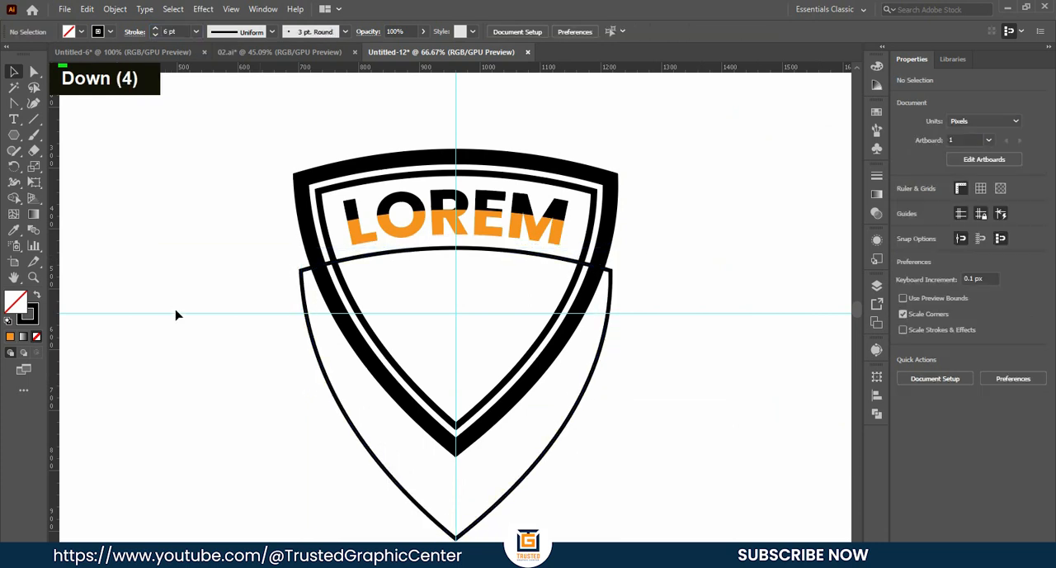
- Nudge the thin lower shield outline up slightly and duplicate it straight down by about 81 px
click(471, 251)
key(Up)
key(Up)
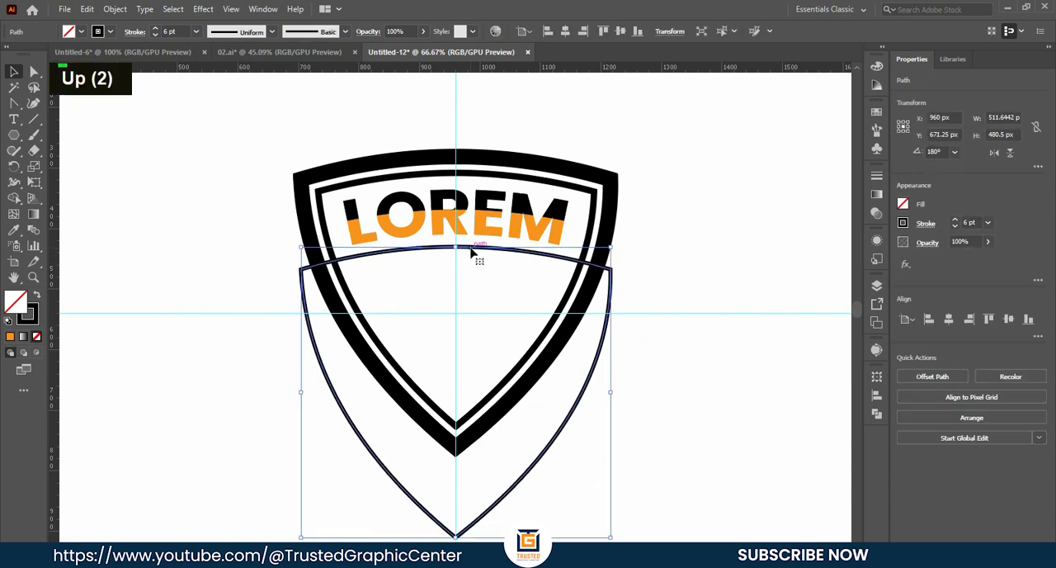
alt+click(471, 264)
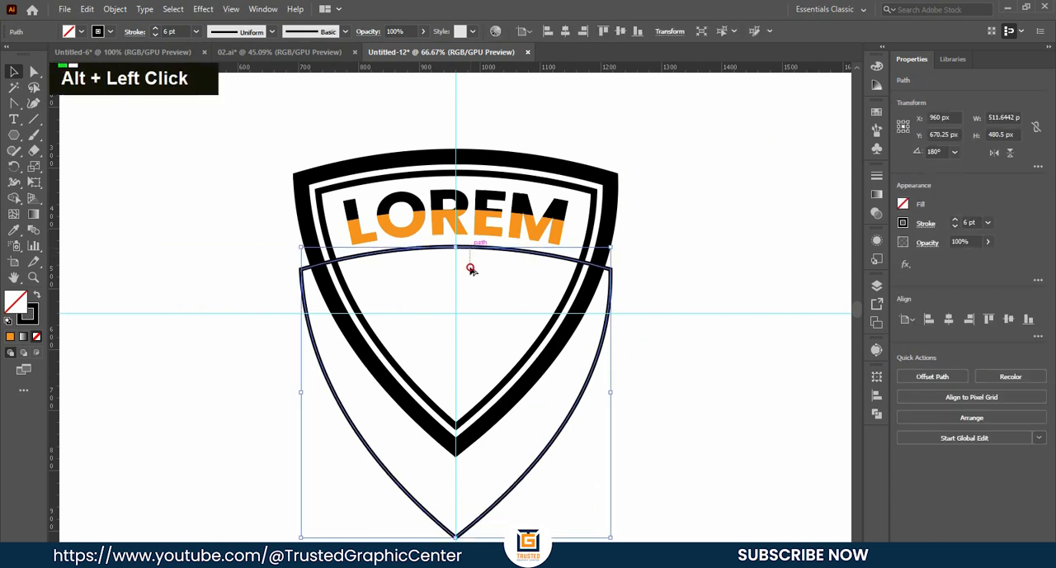
drag(475, 251, 477, 298)
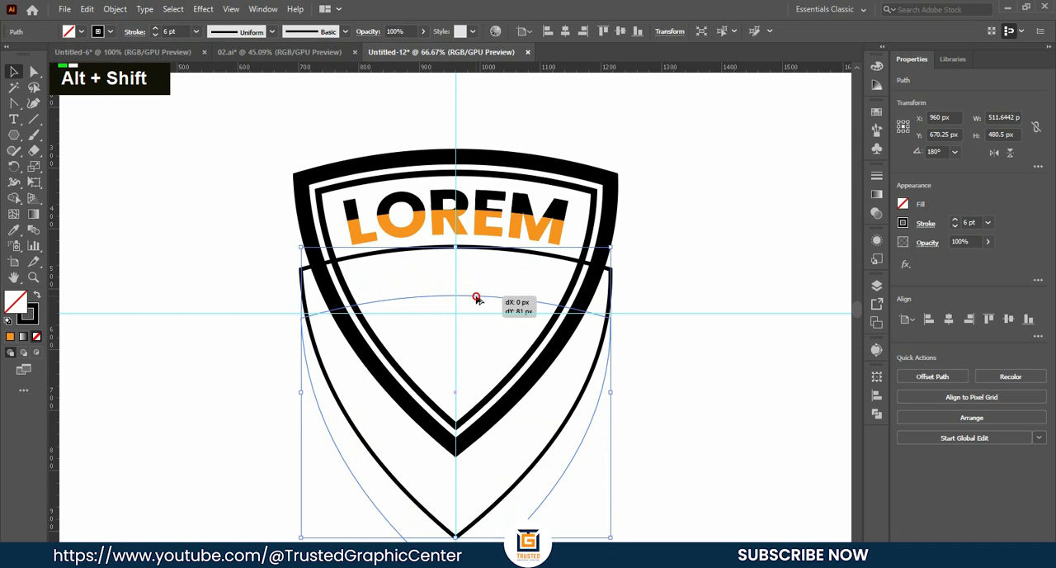
drag(477, 298, 479, 298)
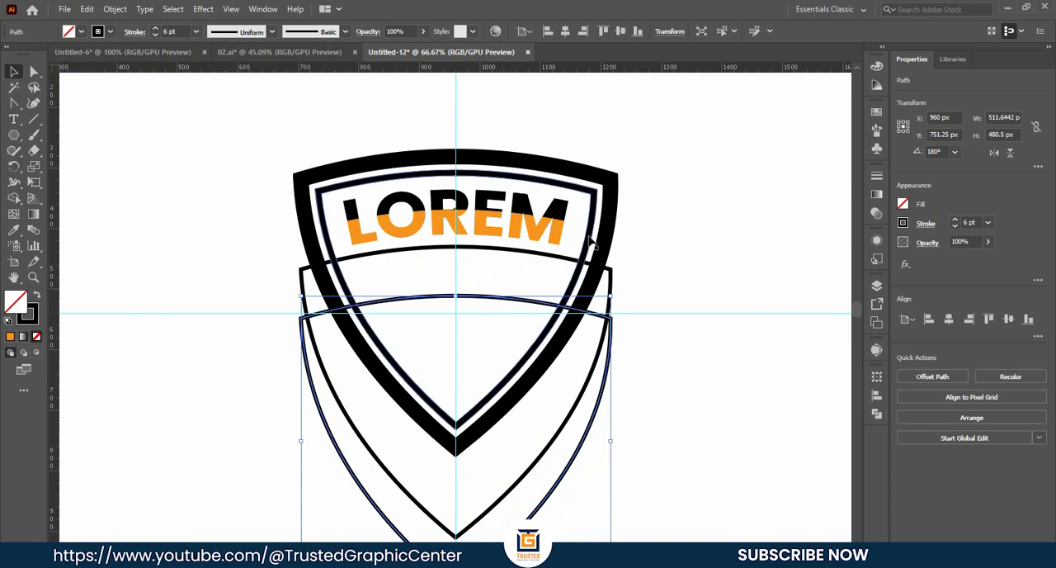
click(677, 278)
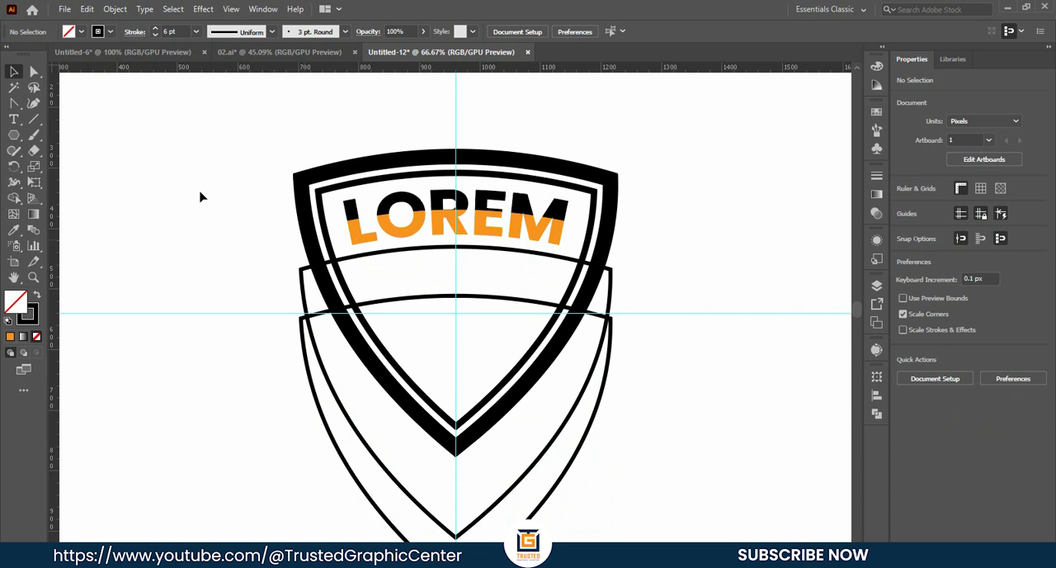
- Add anchor points to both thin outlines' top curves, just inside the inner shield border on each side
right_click(16, 107)
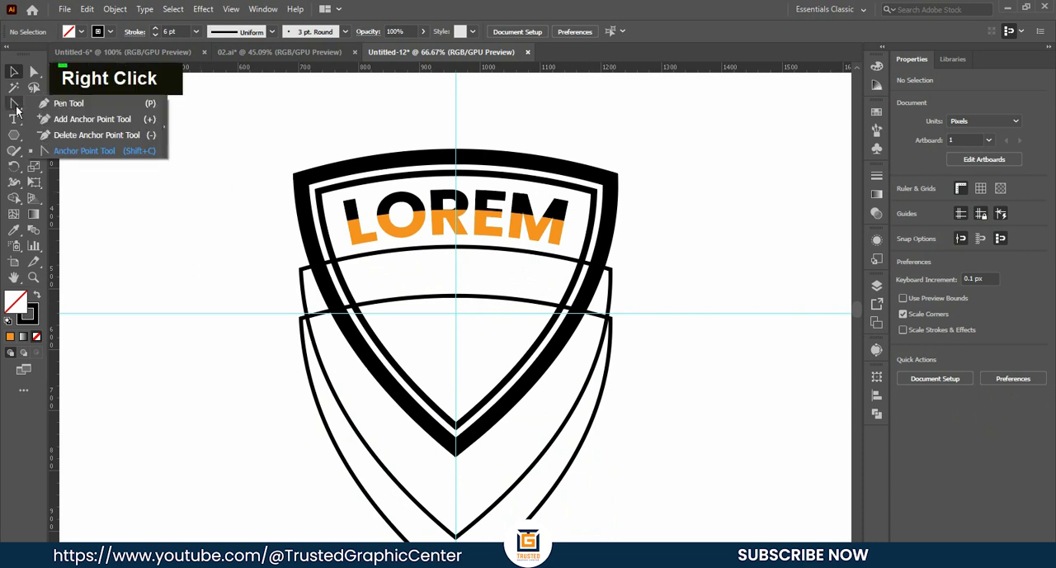
click(60, 122)
alt+scroll(369, 264, up, 3)
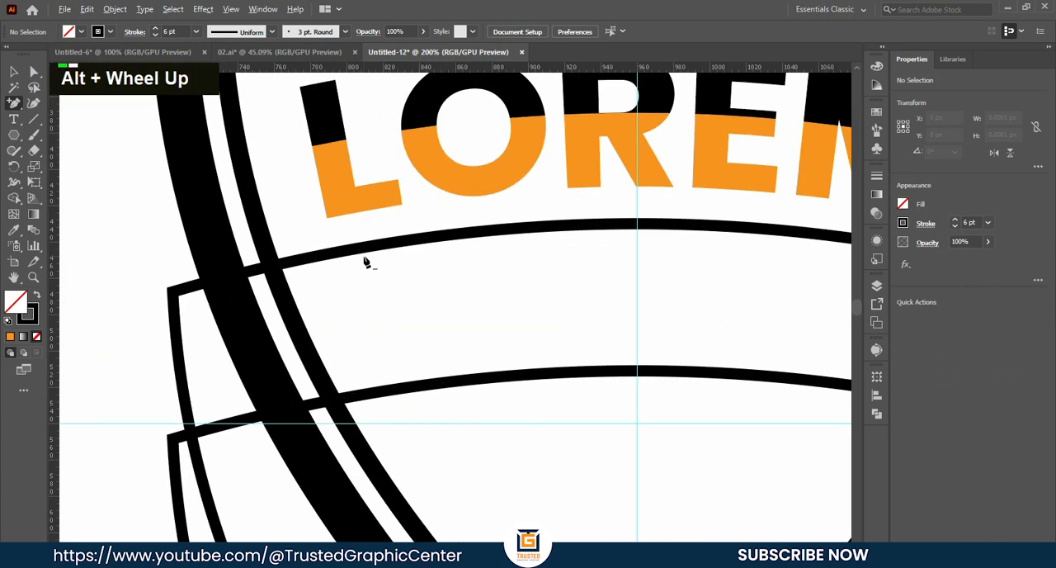
click(295, 261)
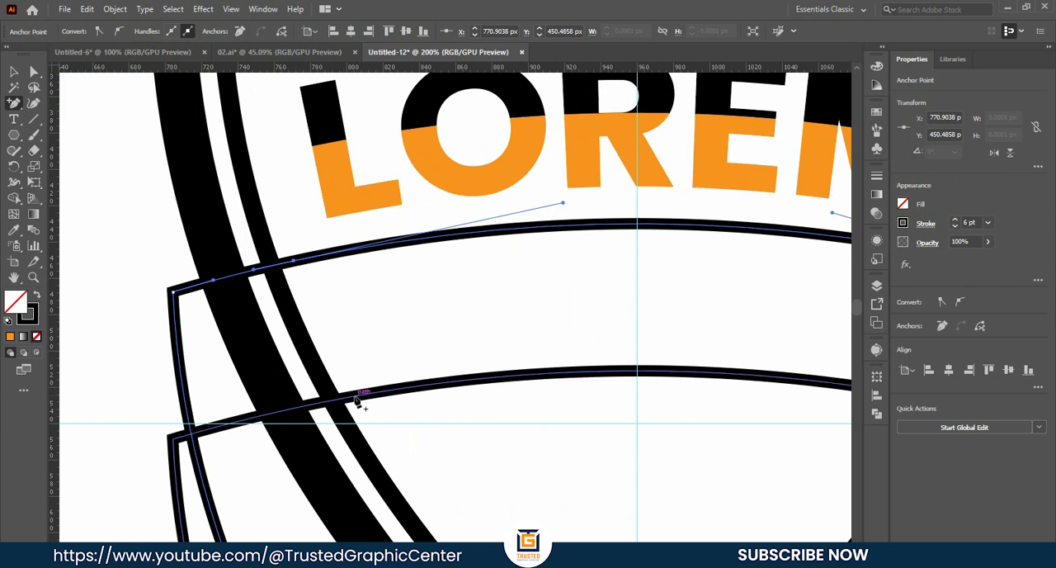
click(355, 400)
scroll(361, 413, right, 8)
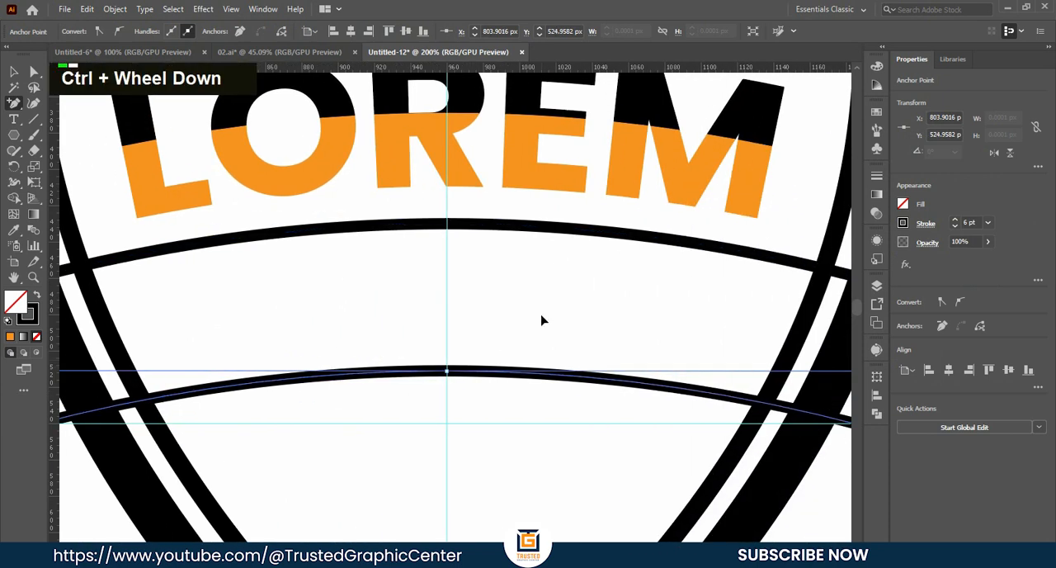
key(ctrl+z)
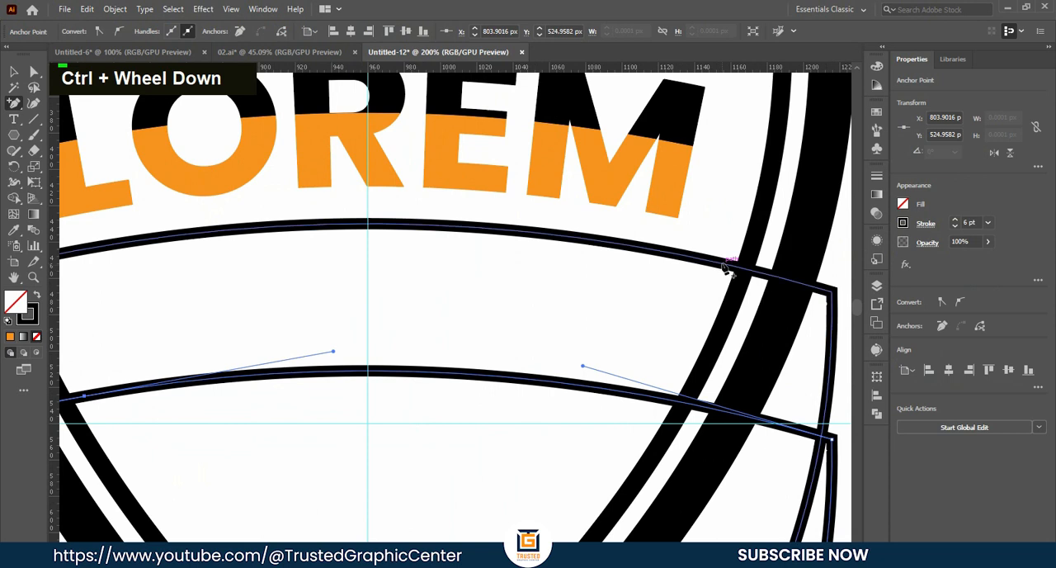
click(724, 266)
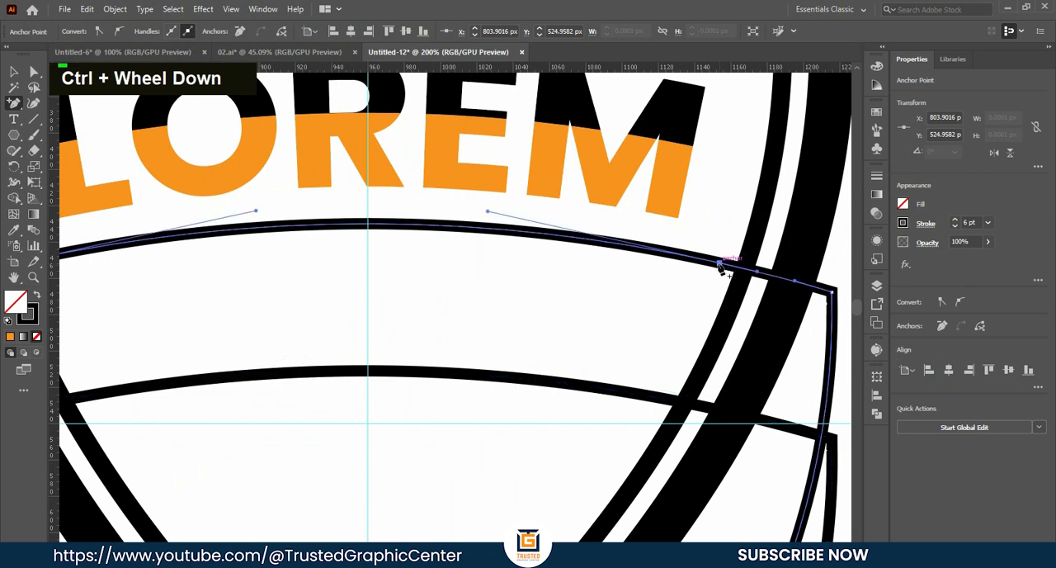
click(662, 404)
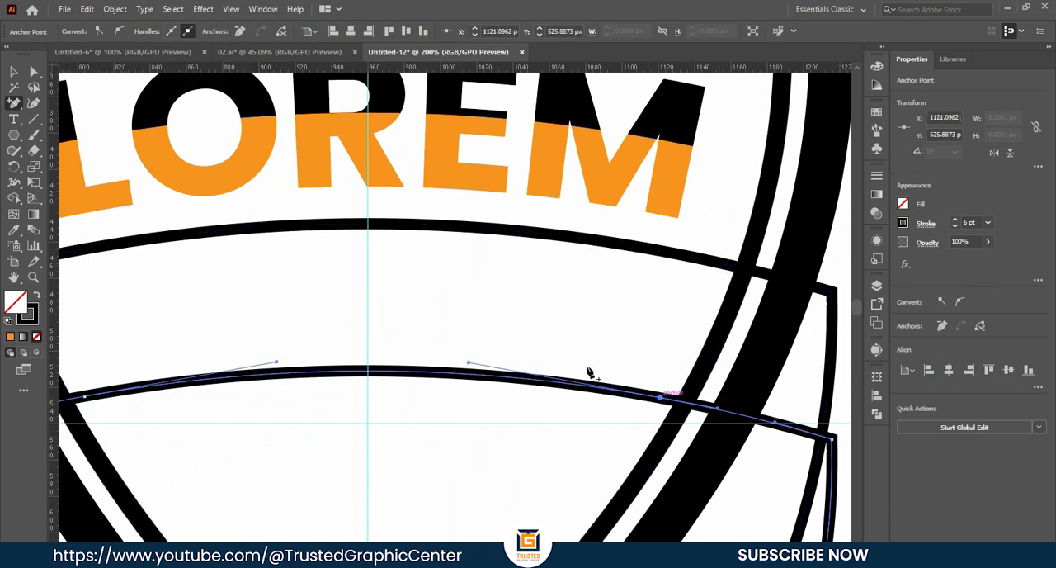
- Cut both thin outlines at the anchor points added on each side of their top curves
click(33, 73)
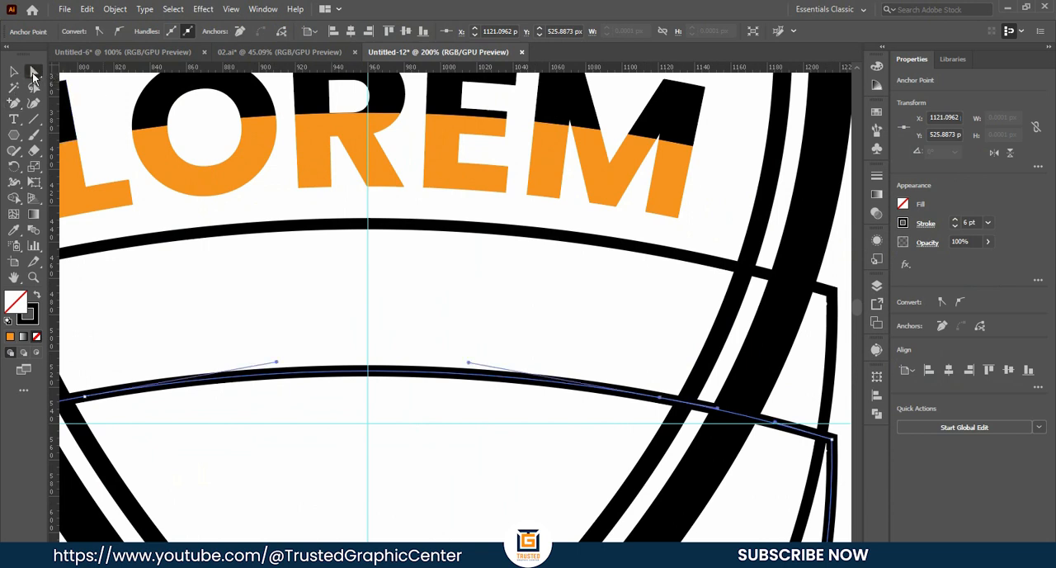
click(661, 399)
click(716, 262)
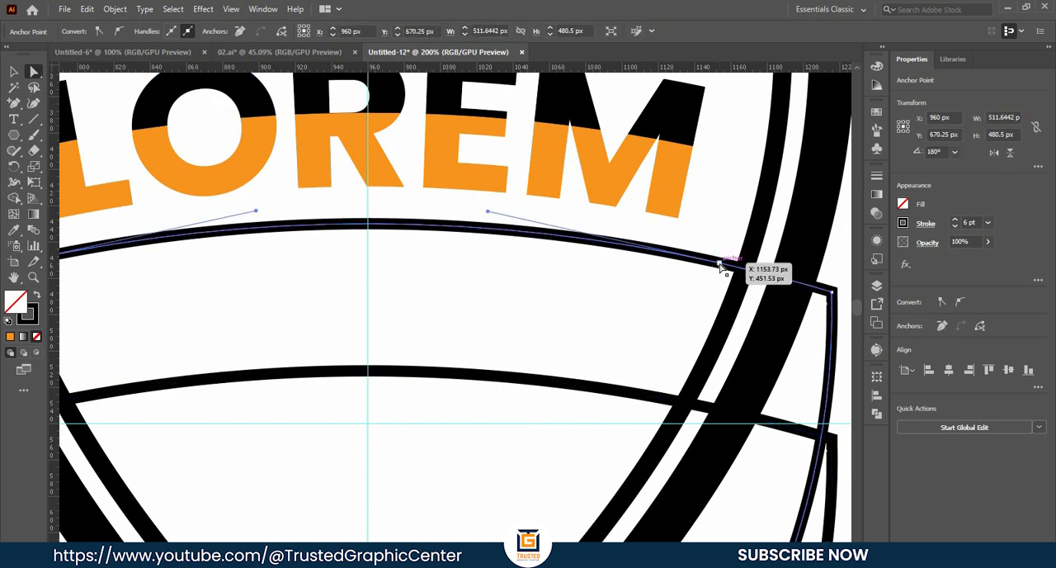
scroll(535, 301, down, 2)
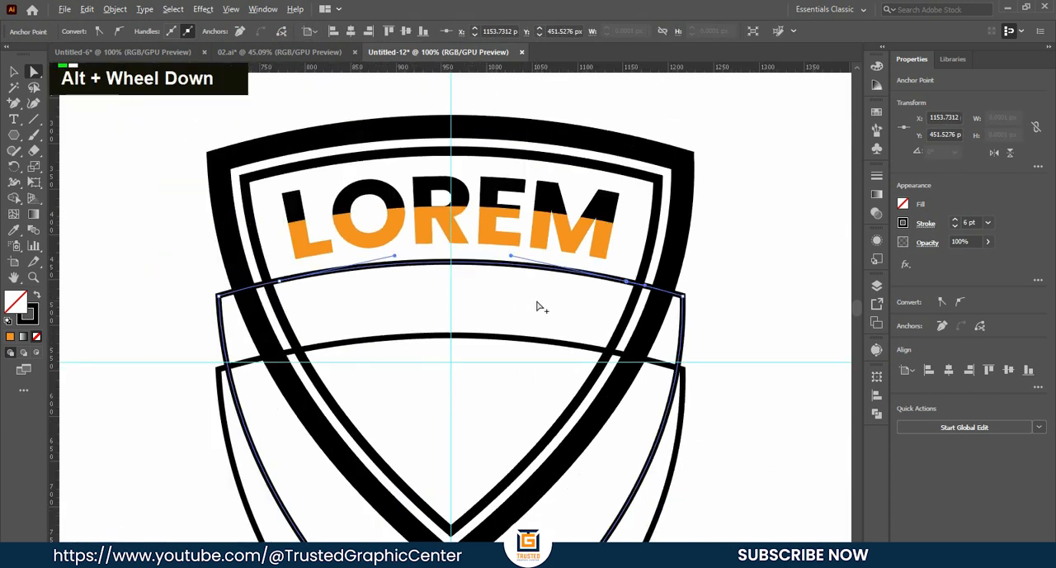
click(278, 284)
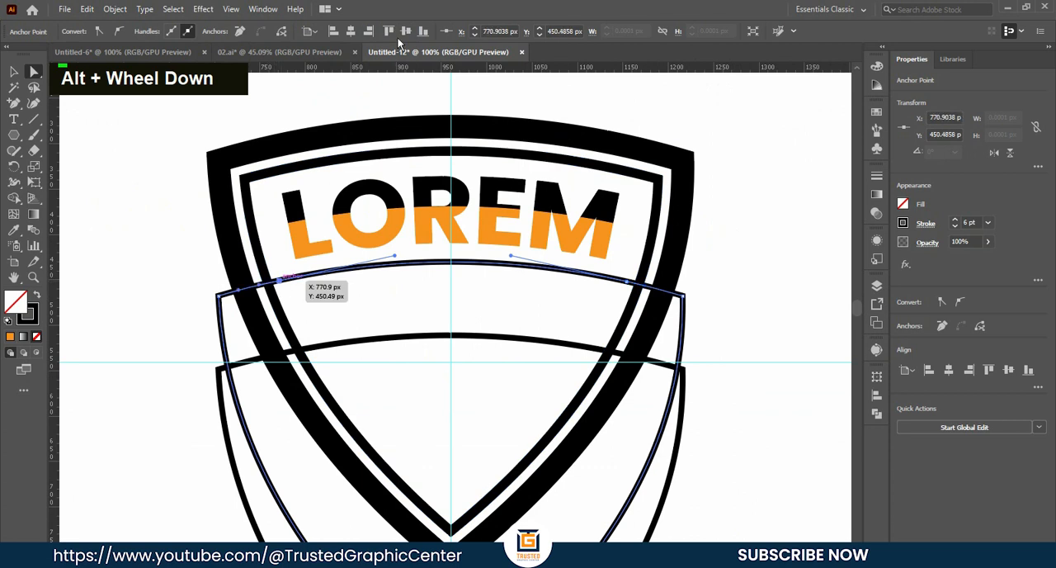
click(283, 32)
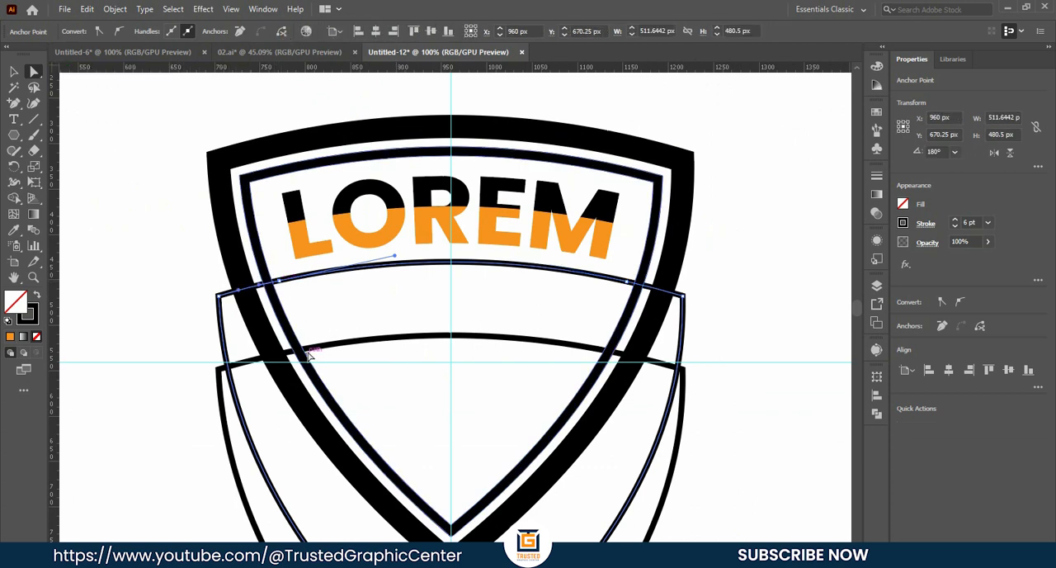
click(310, 351)
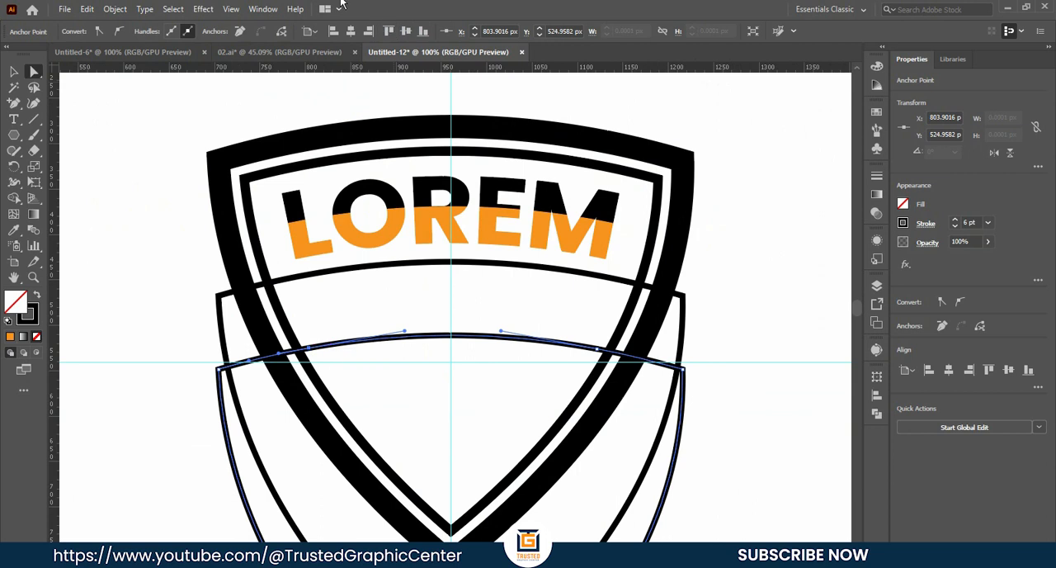
click(13, 72)
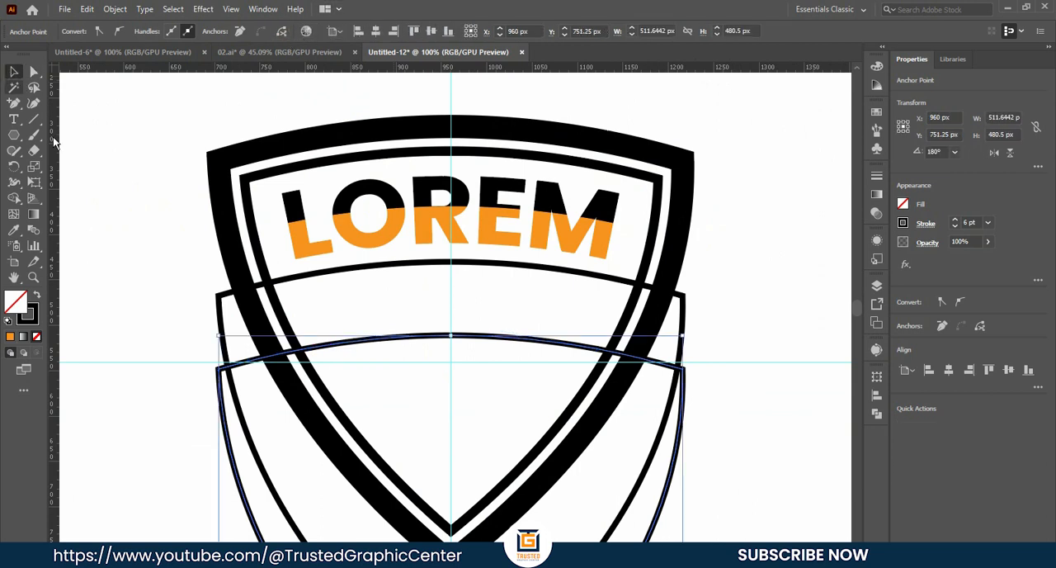
- Delete the cut-off outer parts of both thin outlines, keeping only the two curved divider lines inside the badge
click(165, 349)
scroll(153, 327, down, 3)
scroll(152, 327, down, 2)
drag(198, 369, 333, 347)
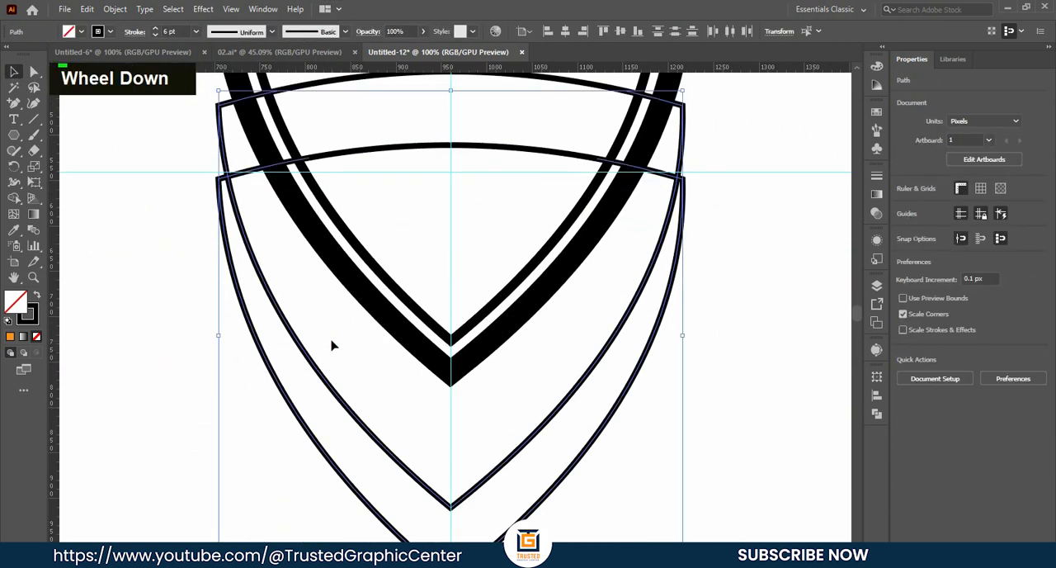
key(BackSpace)
scroll(607, 267, up, 2)
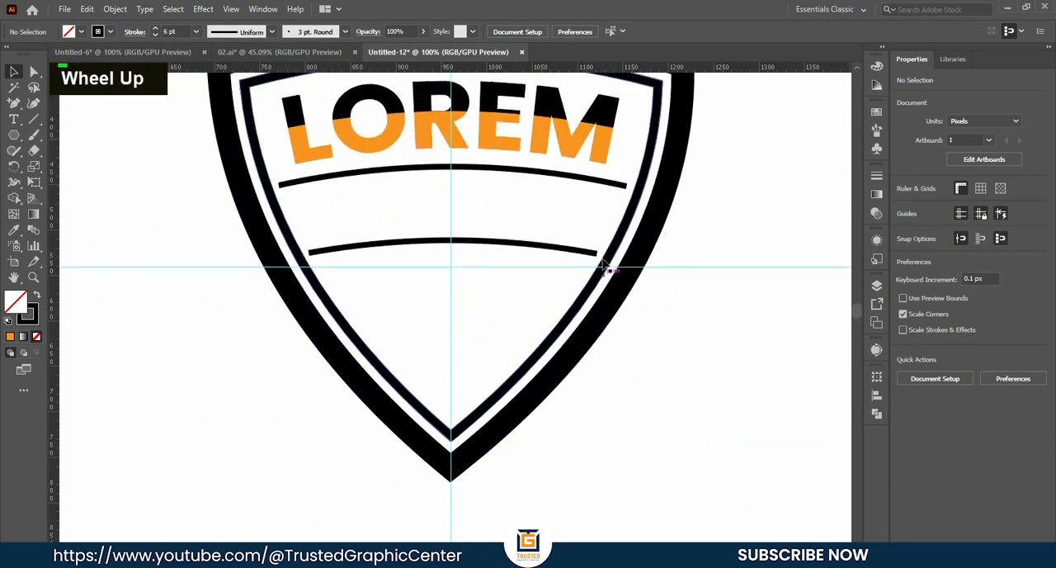
- Expand the fill and stroke of the two curved divider lines into shapes
drag(371, 158, 390, 253)
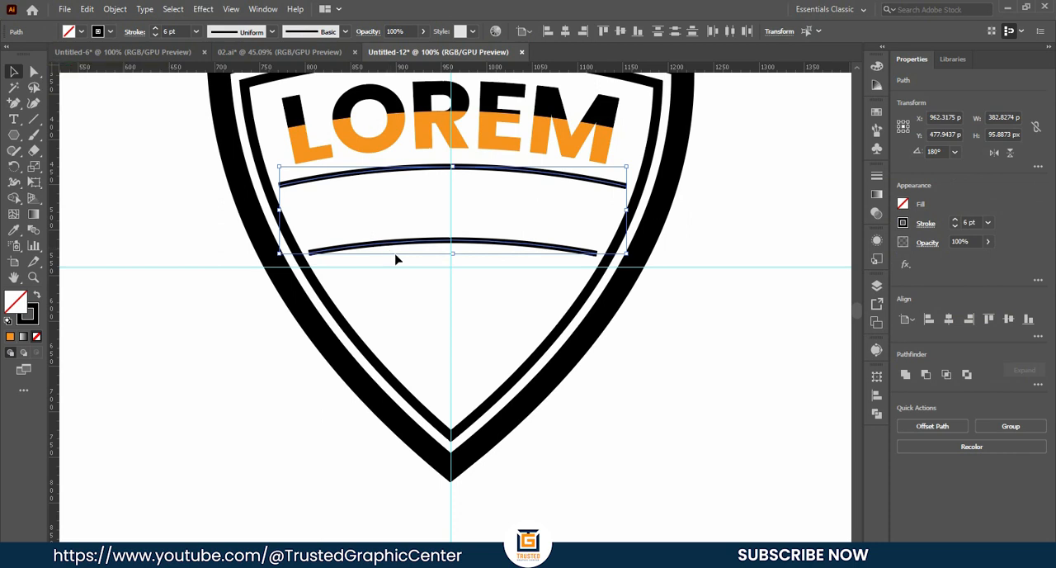
click(115, 9)
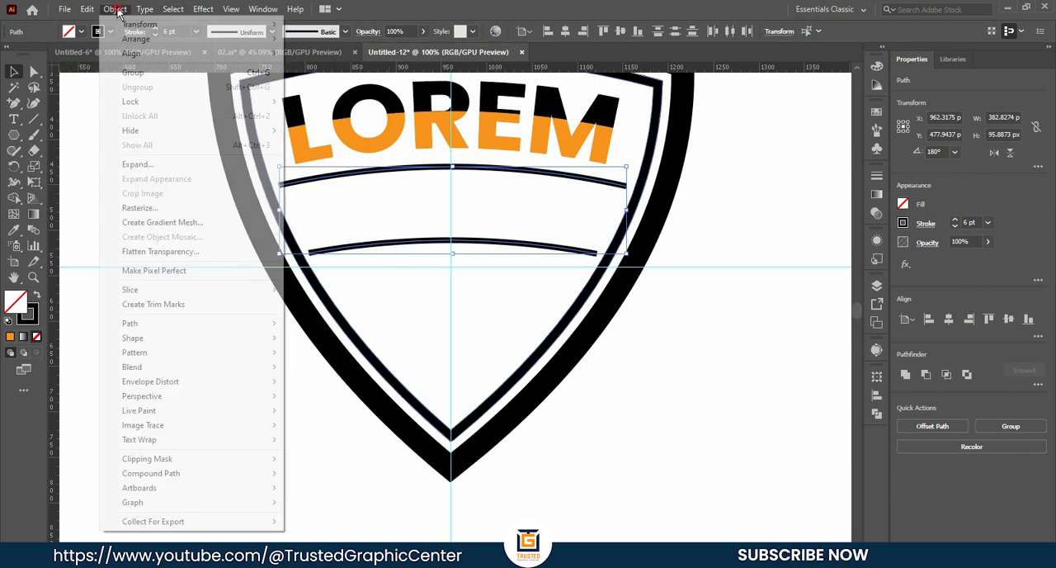
click(138, 165)
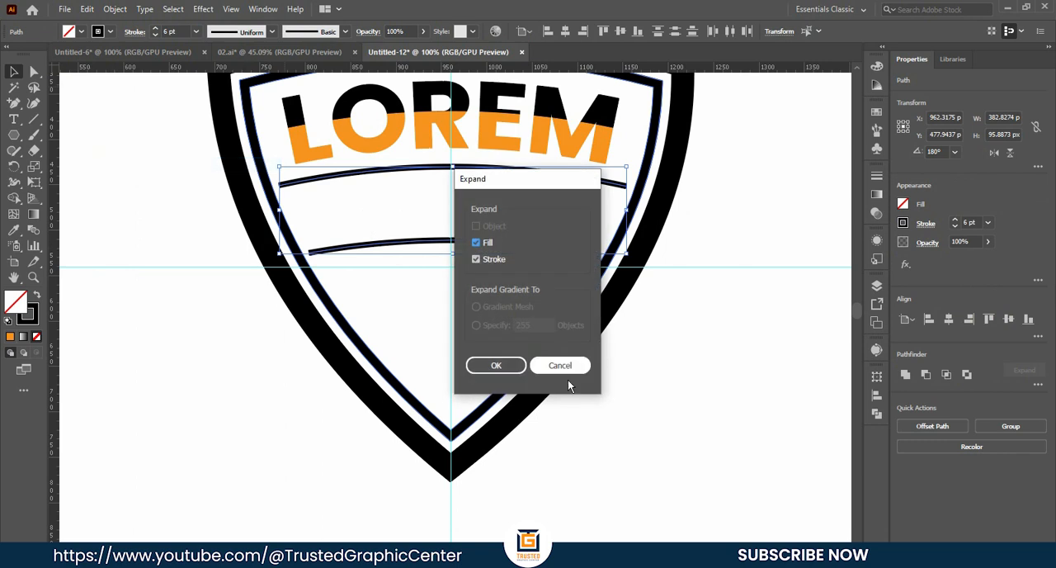
click(504, 368)
click(667, 388)
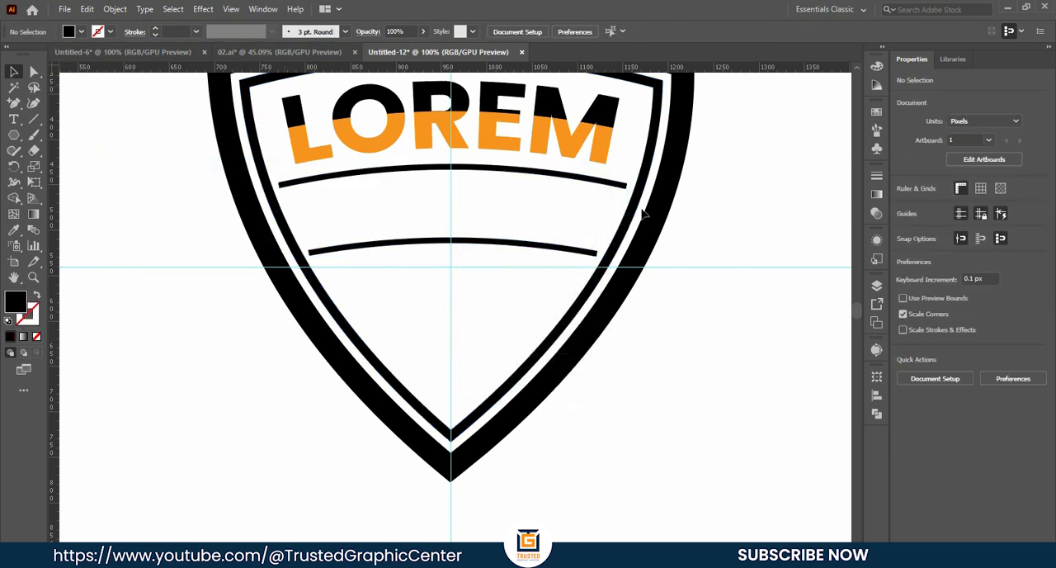
- Add the text "1990" in Poppins Bold at 105 pt below the LOREM lettering
scroll(645, 214, up, 1)
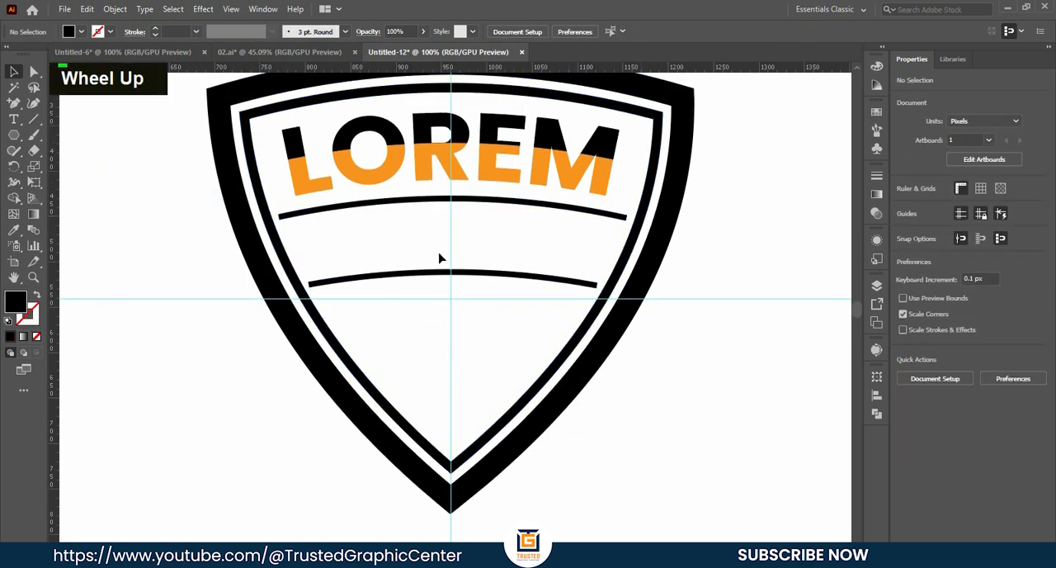
right_click(14, 119)
click(39, 122)
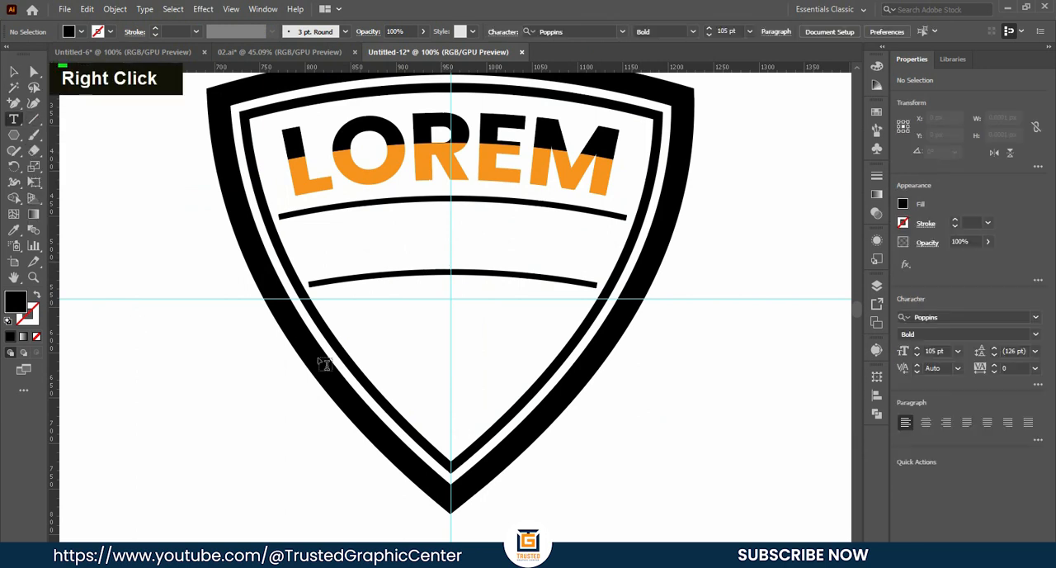
click(396, 233)
key(BackSpace)
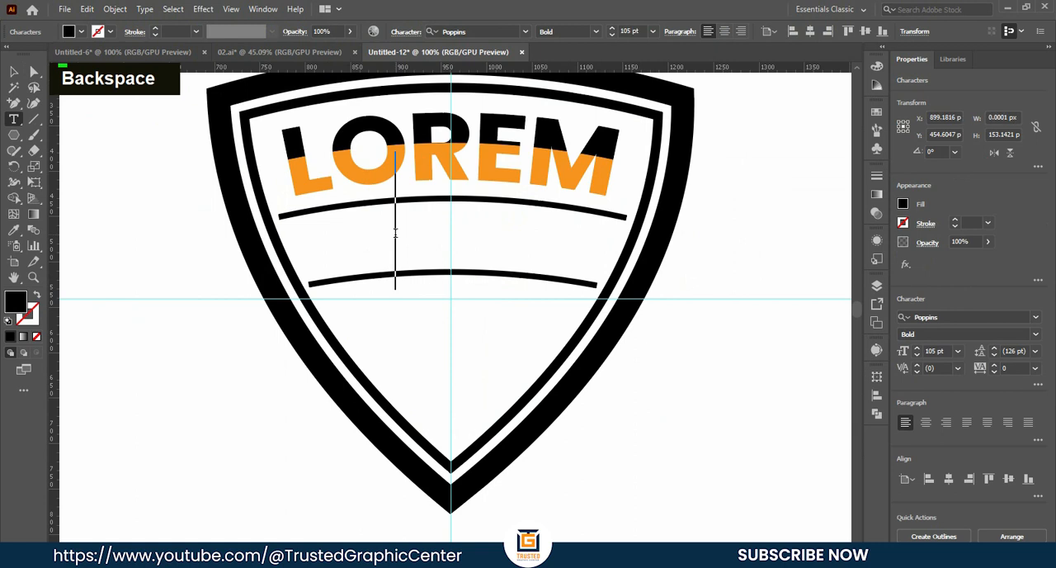
text(1990)
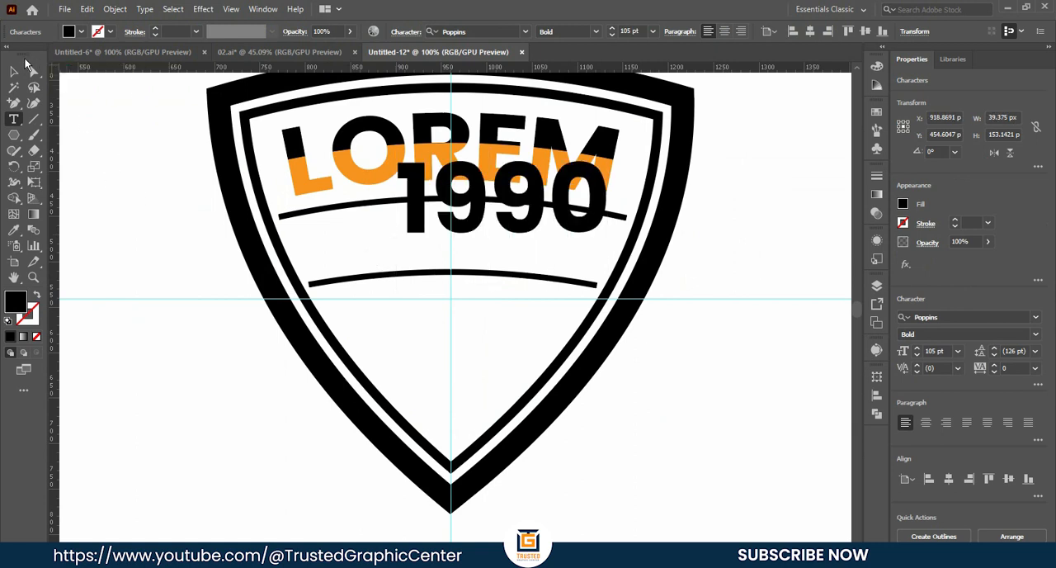
key(Escape)
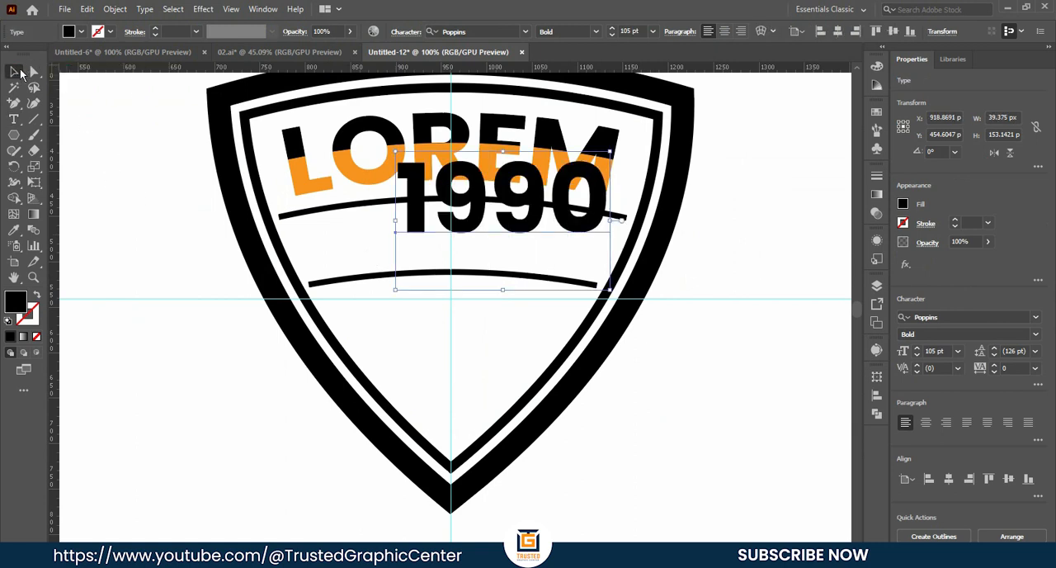
- Move the 1990 text between the two divider lines and set its font style to SemiBold
drag(525, 223, 487, 262)
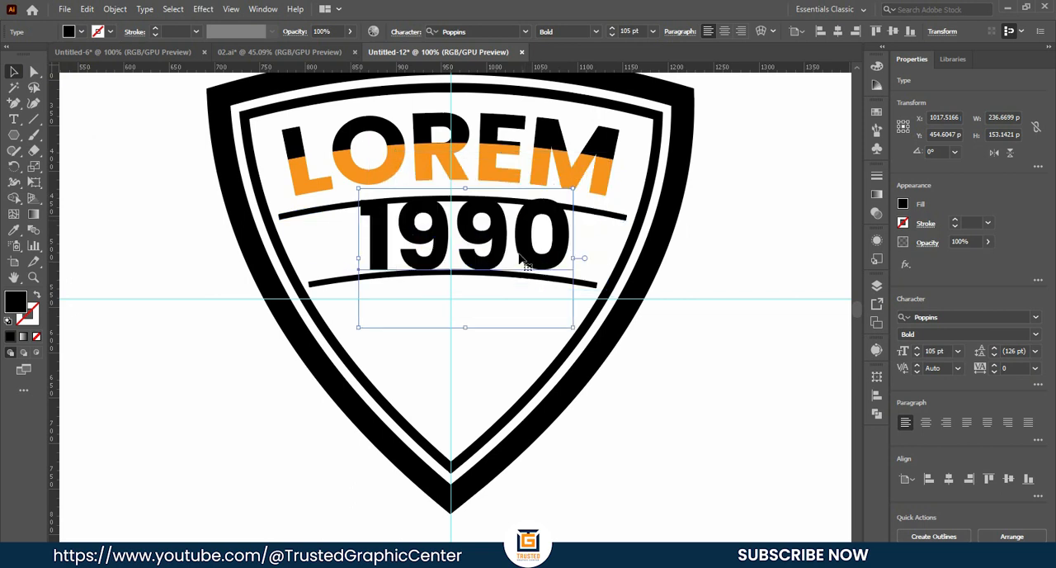
click(595, 33)
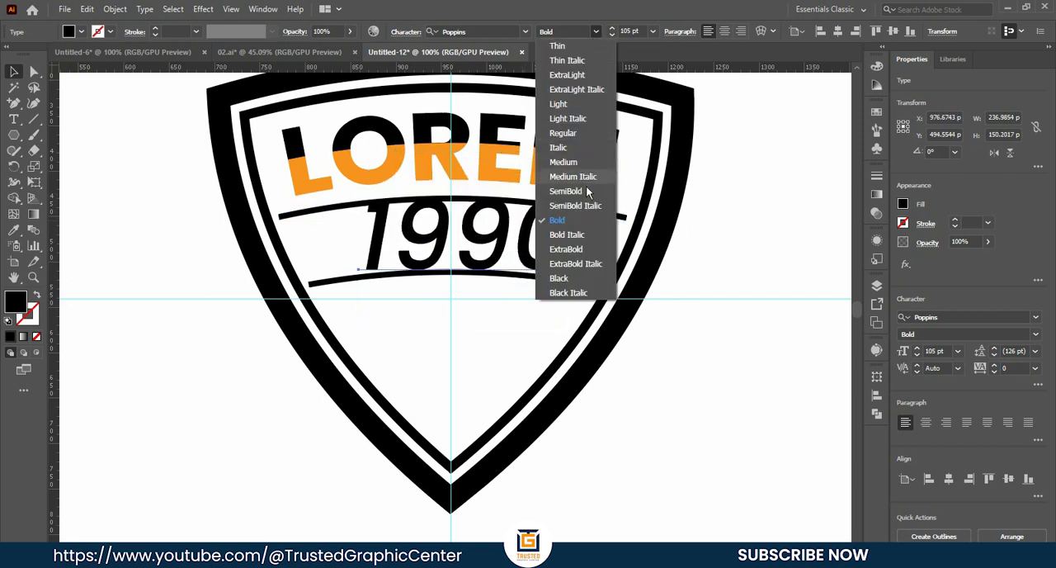
click(575, 195)
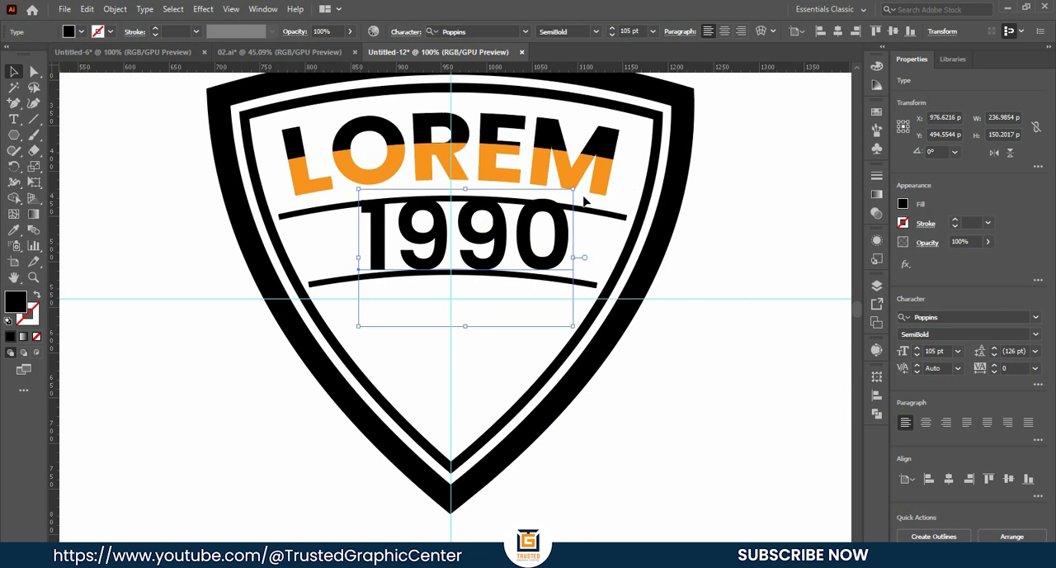
- Scale the 1990 text down to 80 pt and center it on the vertical guide between the divider lines
drag(572, 327, 548, 310)
drag(492, 229, 483, 233)
click(519, 232)
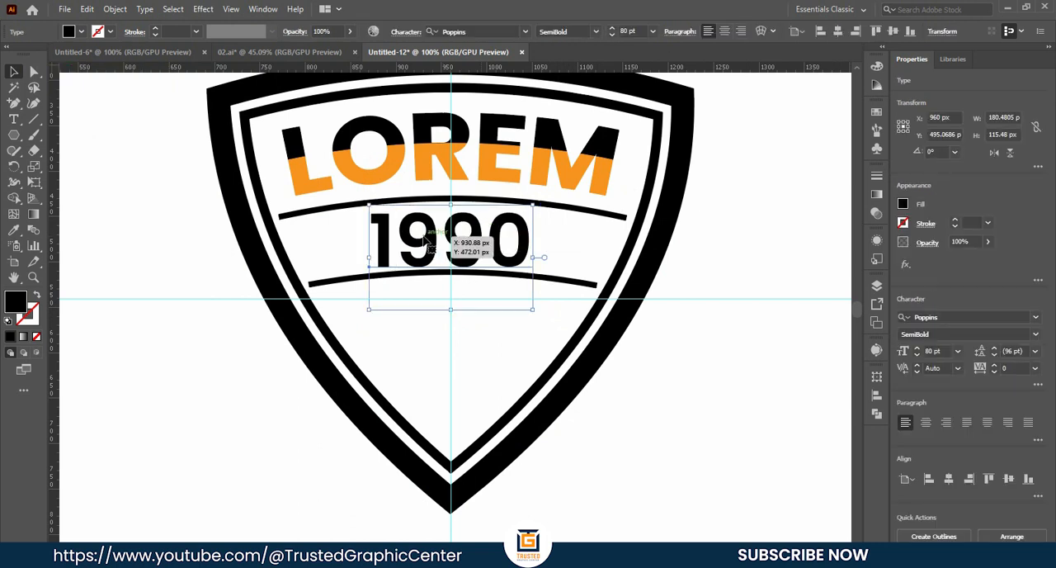
- Set the tracking of the 1990 text to 100 and center the text horizontally on the artboard
click(1035, 368)
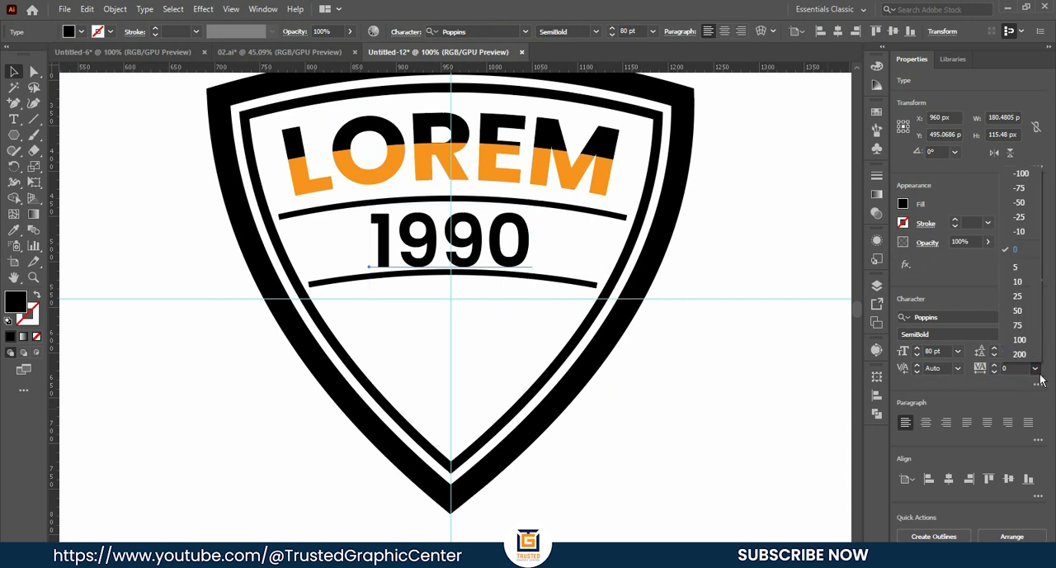
click(1019, 354)
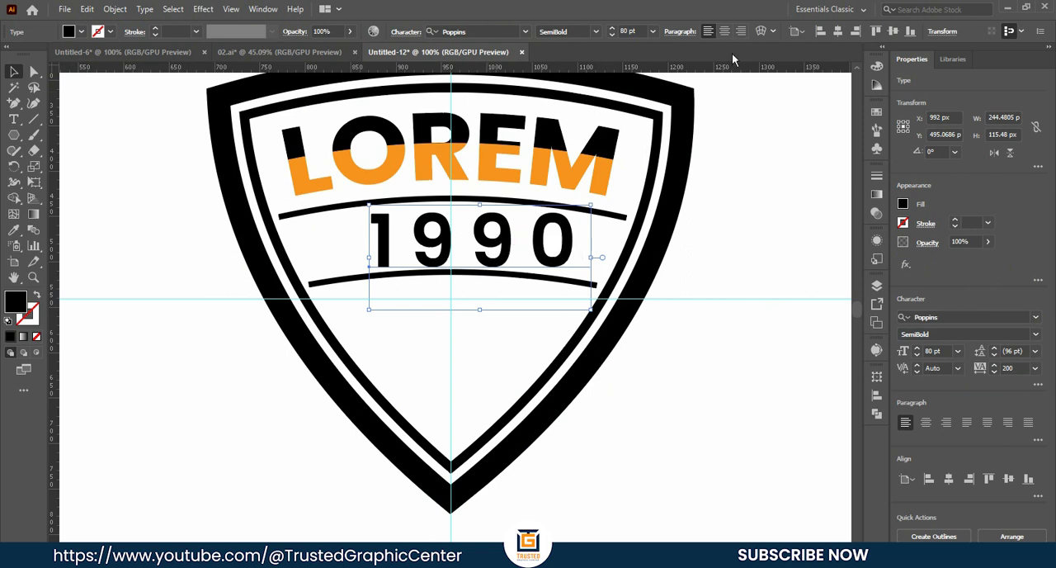
click(837, 31)
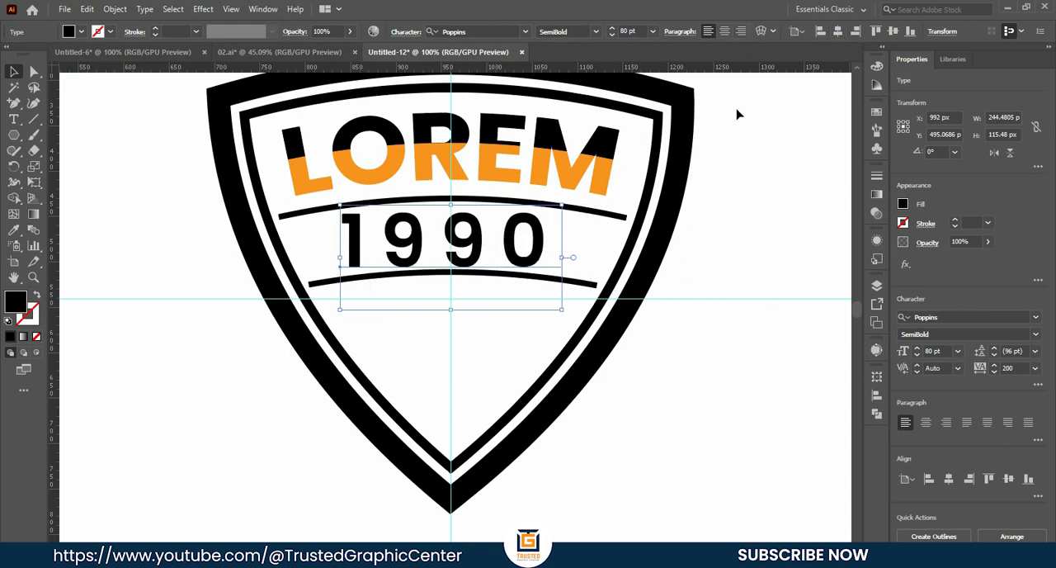
click(1036, 368)
click(1024, 350)
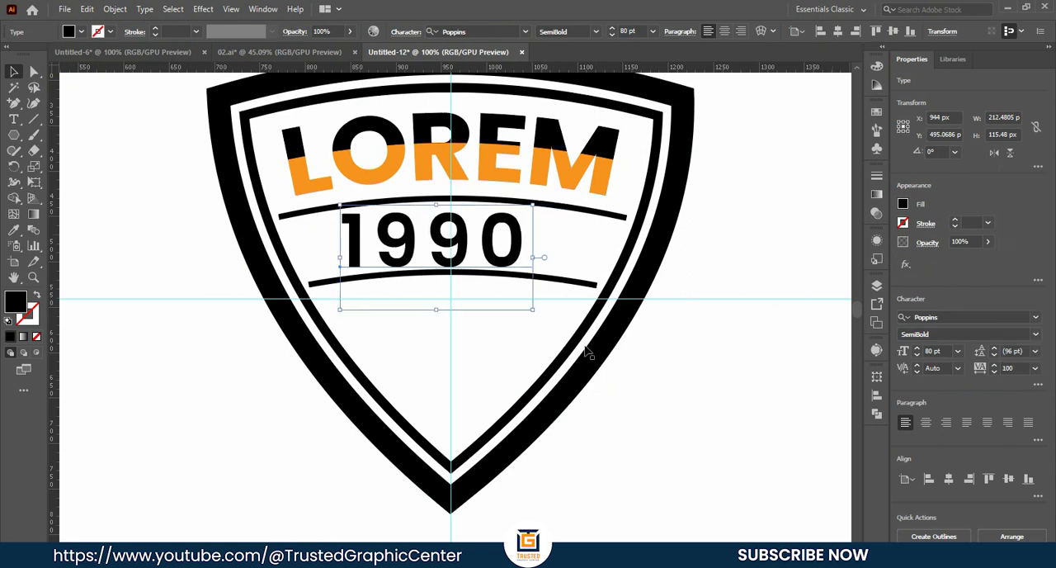
click(837, 31)
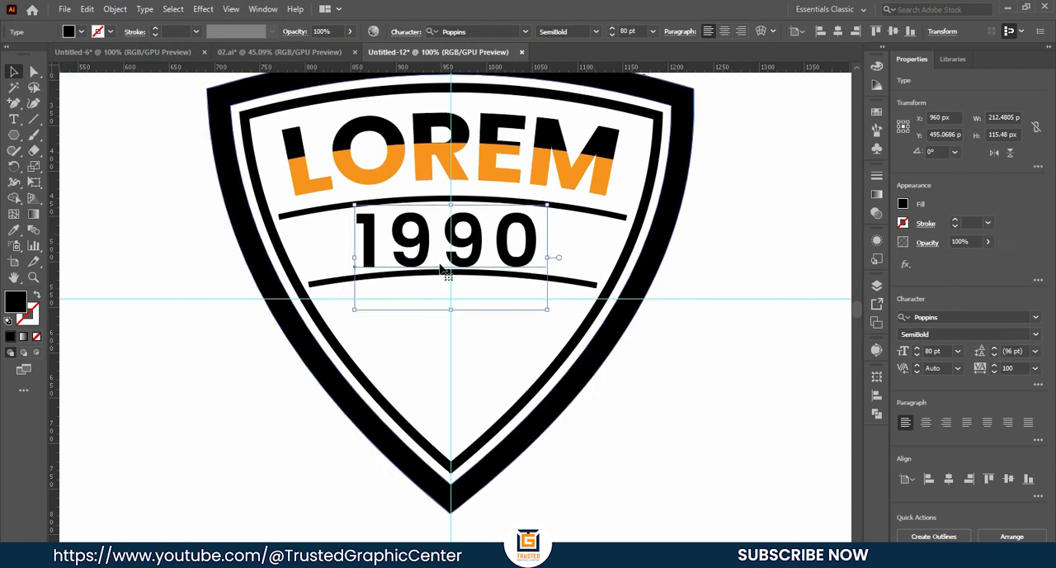
- Warp the 1990 text with a horizontal Arc at 9% bend and expand it into shapes
click(761, 31)
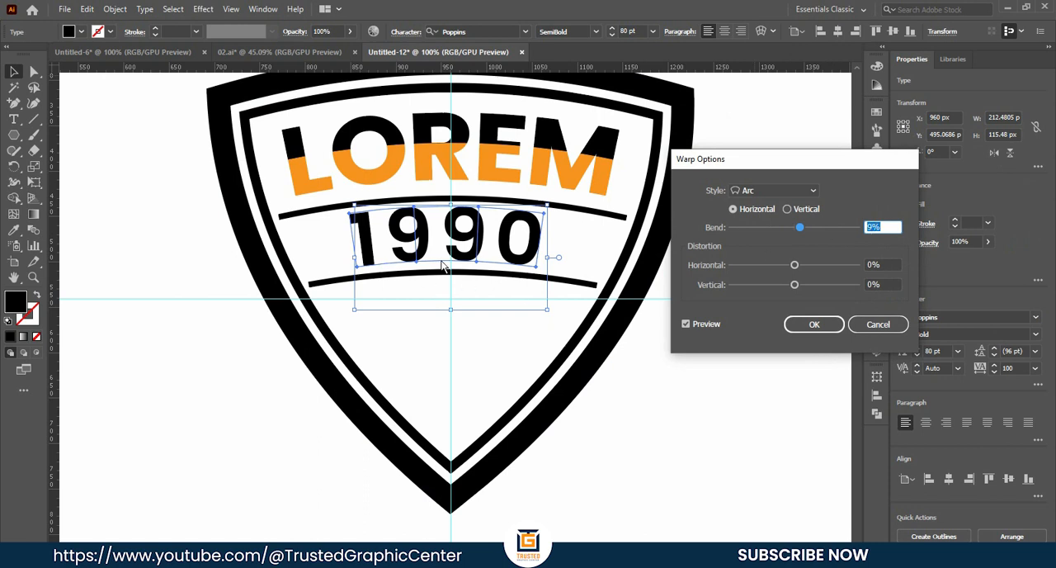
click(814, 324)
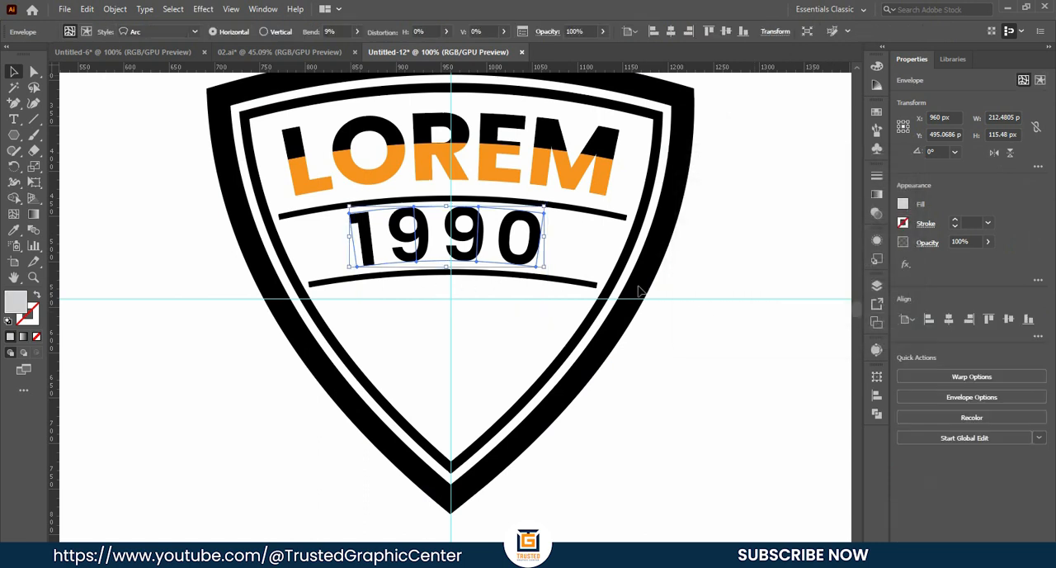
click(114, 9)
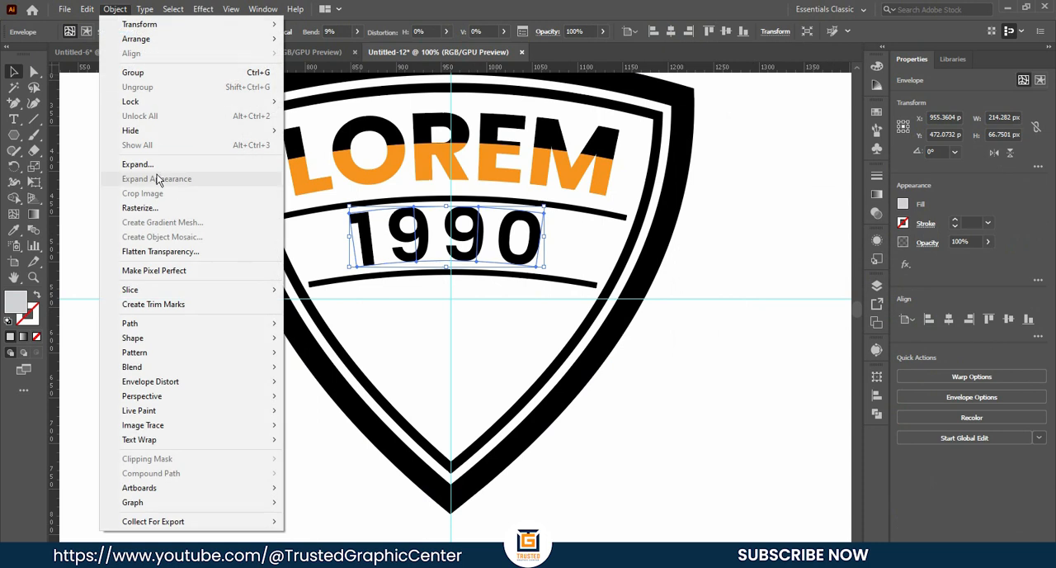
click(150, 164)
click(491, 363)
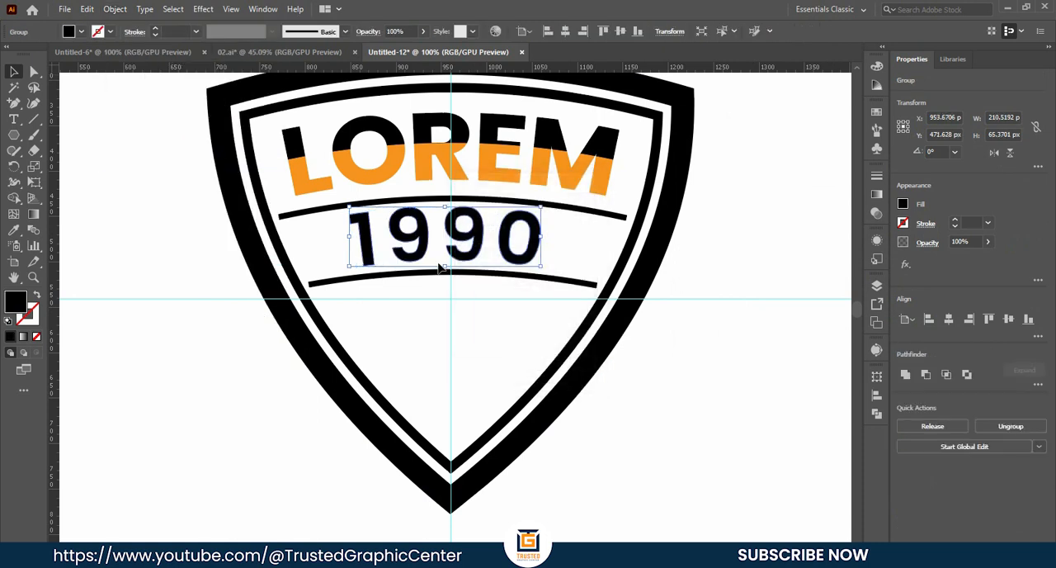
- Center the expanded 1990 on the vertical guide and nudge it slightly down between the divider lines
click(492, 254)
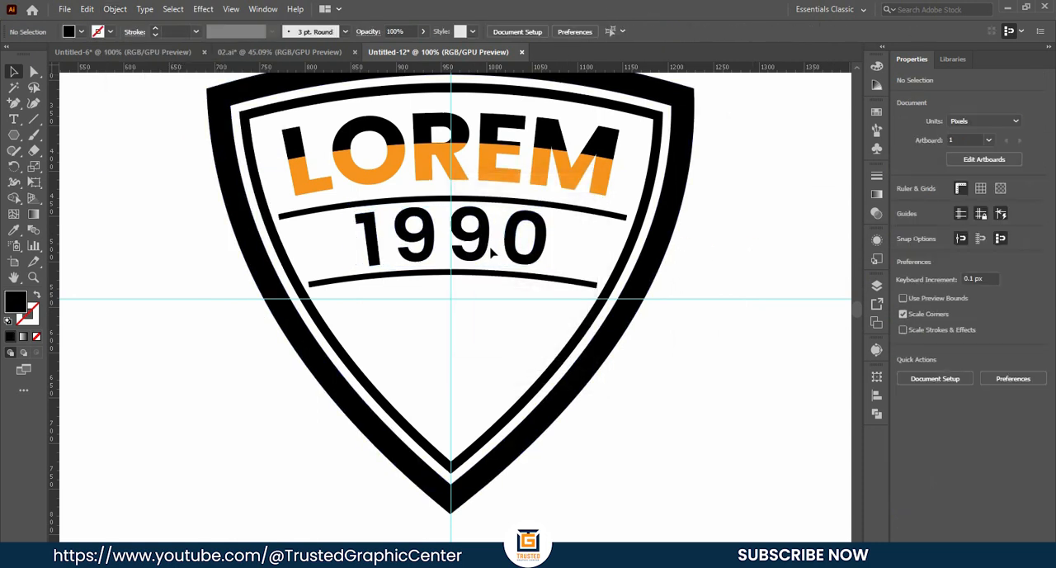
click(511, 239)
key(Down)
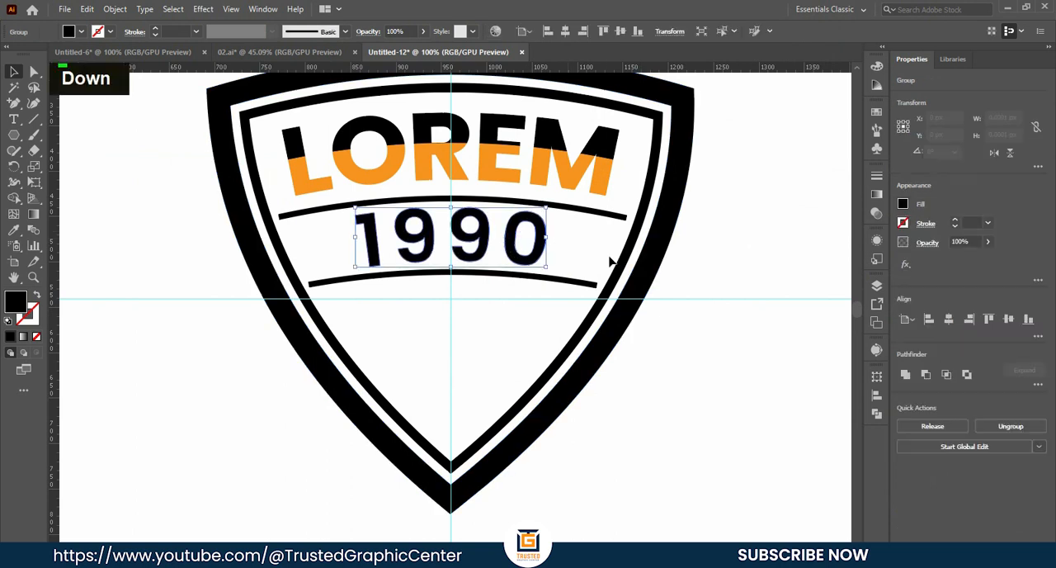
click(702, 259)
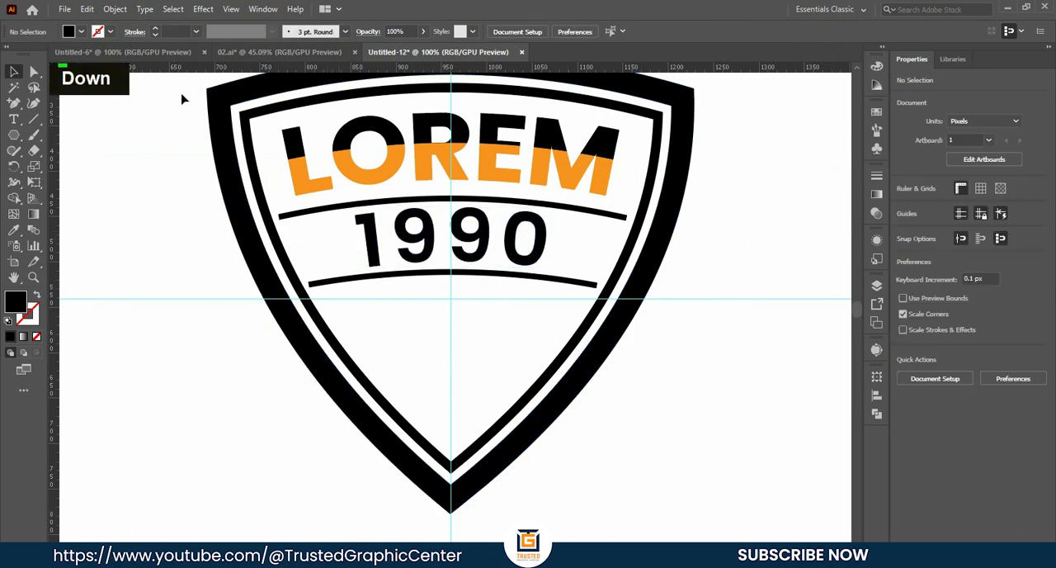
- Draw a short upward-curving path about 42 px wide to the left of 1990 with the Pen tool
right_click(13, 103)
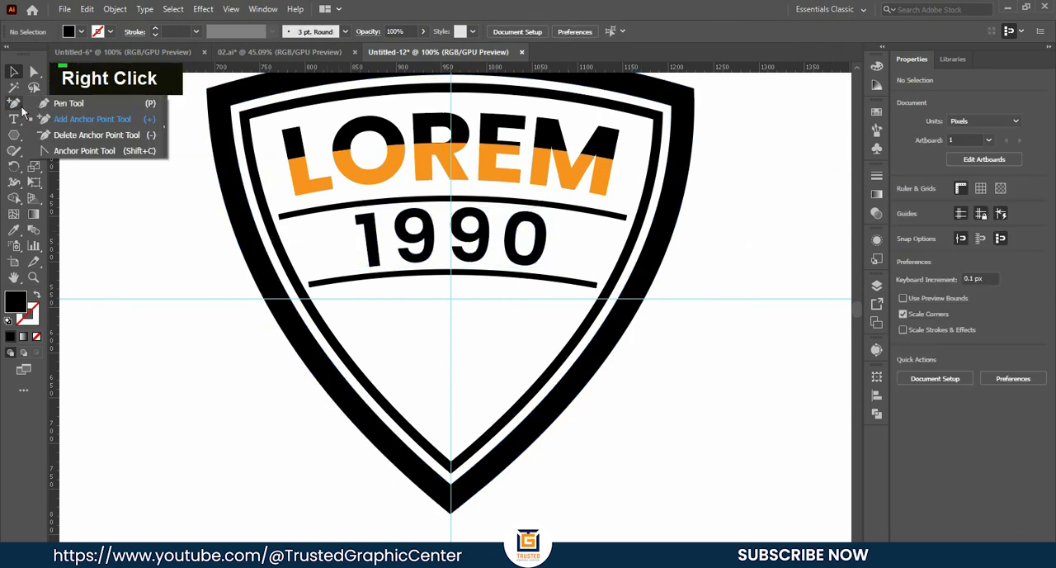
click(74, 99)
alt+scroll(291, 244, up, 2)
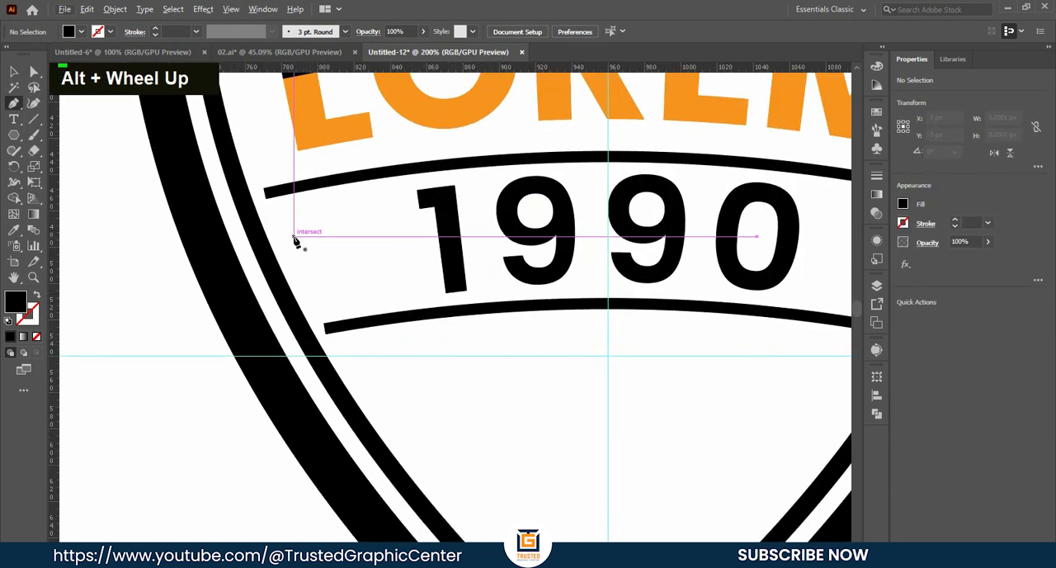
click(294, 236)
drag(370, 224, 404, 228)
drag(402, 228, 410, 224)
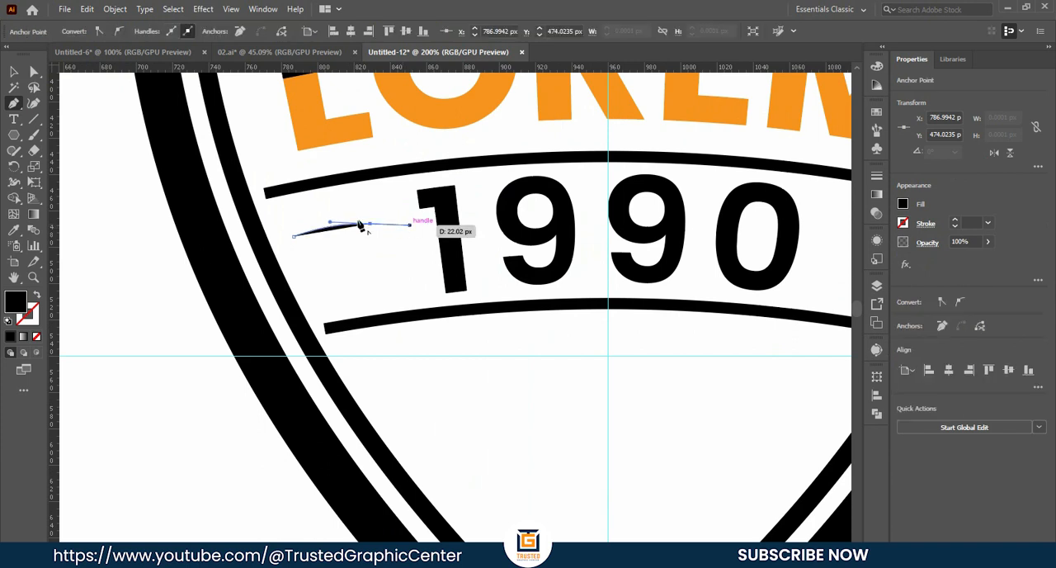
click(12, 72)
click(125, 254)
- Swap the short curve's fill and stroke and set its stroke weight to 6 pt
click(323, 226)
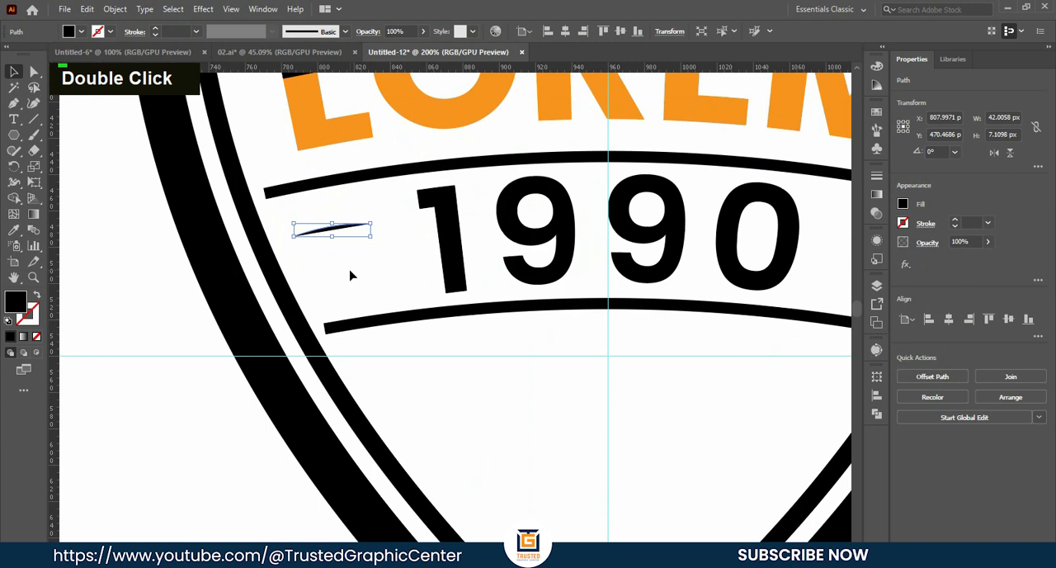
key(shift+x)
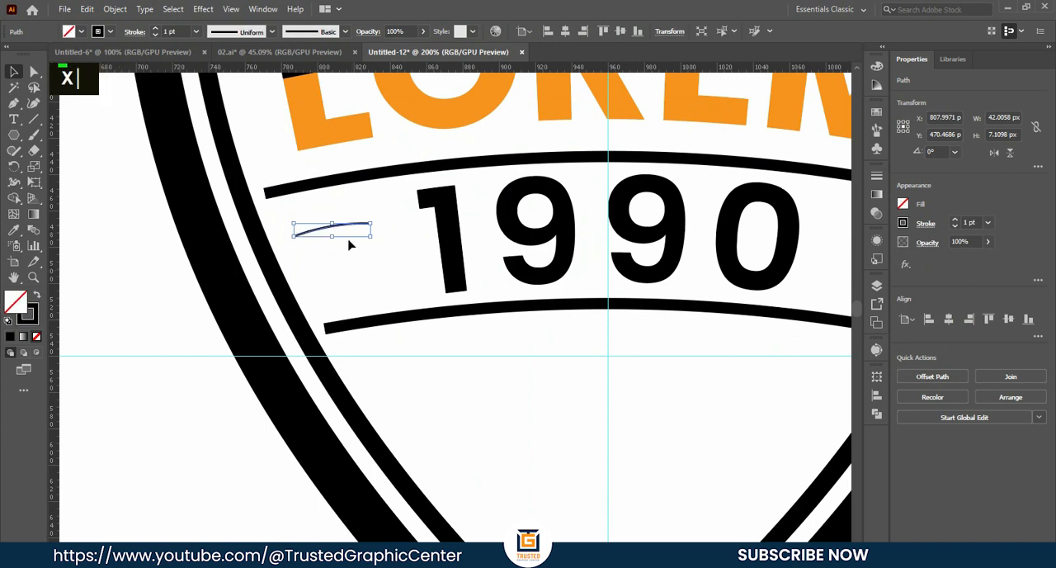
double_click(154, 31)
click(154, 31)
click(154, 32)
click(153, 32)
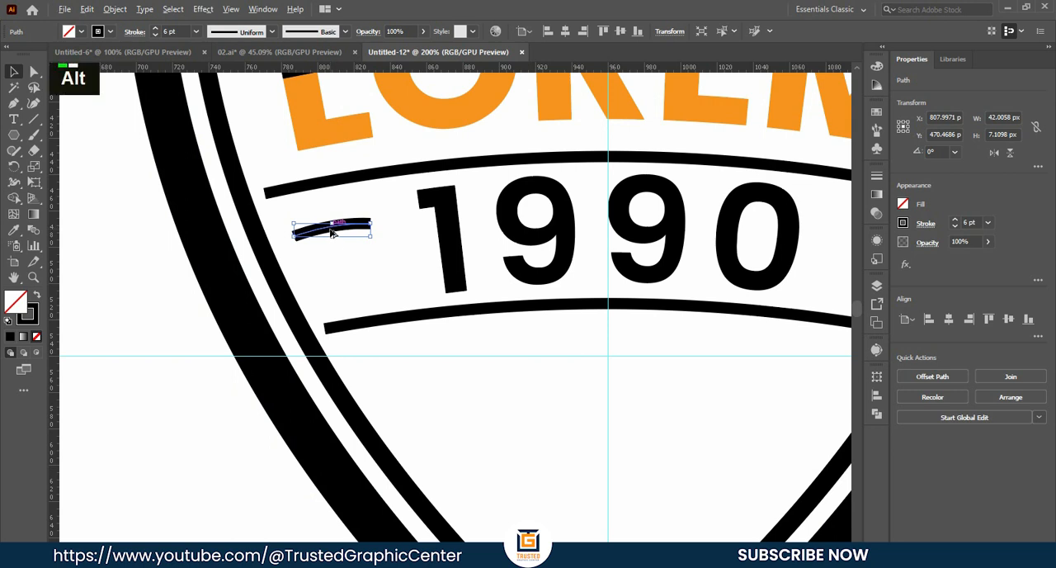
- Duplicate the short curve twice, offsetting each copy slightly down and right to form three evenly spaced stripes
scroll(330, 233, up, 1)
key(alt)
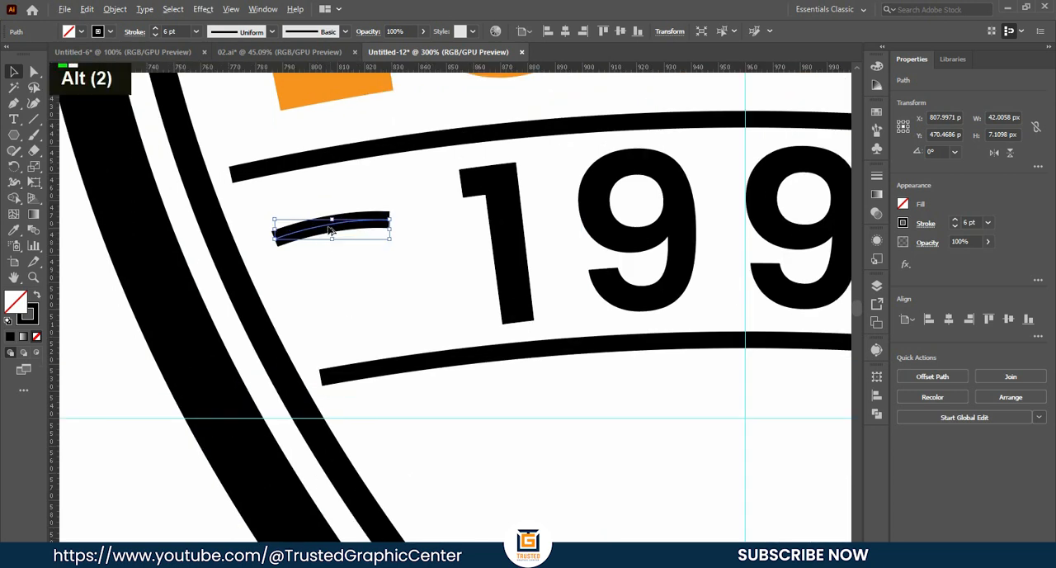
drag(328, 231, 336, 259)
key(ctrl+d)
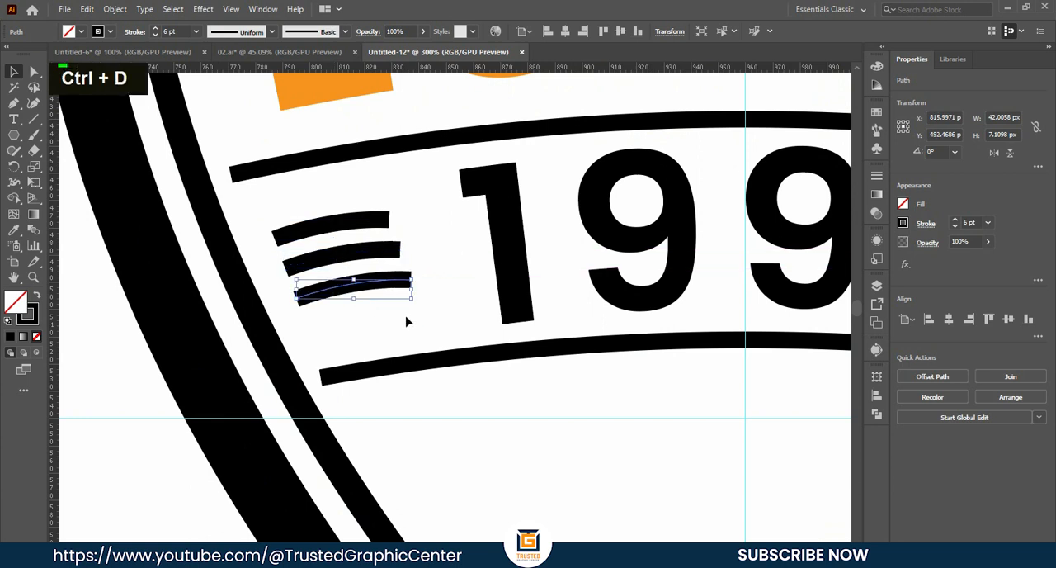
- Apply the variable width profile with pointed ends and a straight middle to all three stripes
click(417, 336)
drag(372, 277, 312, 204)
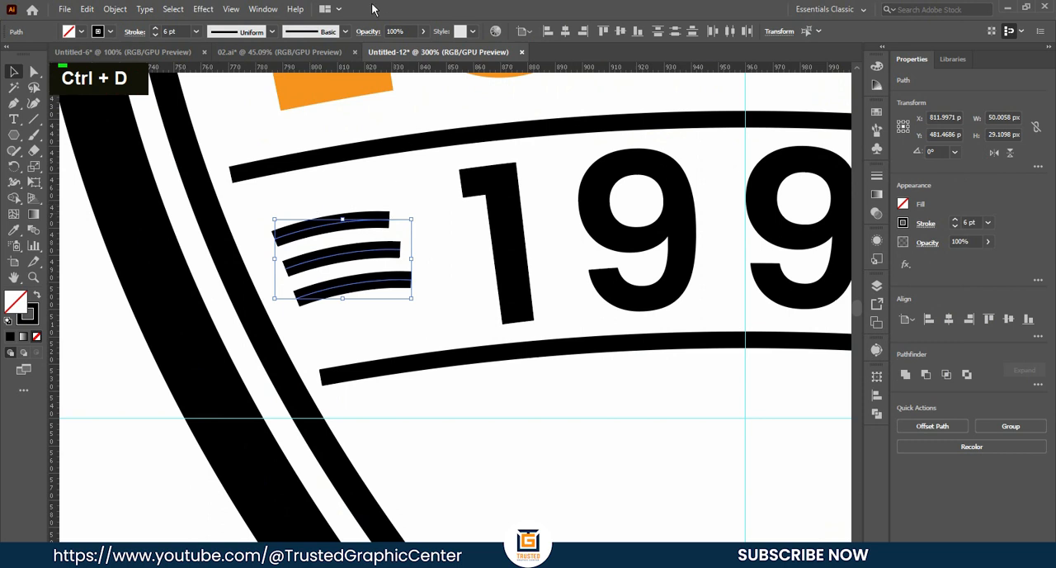
click(273, 33)
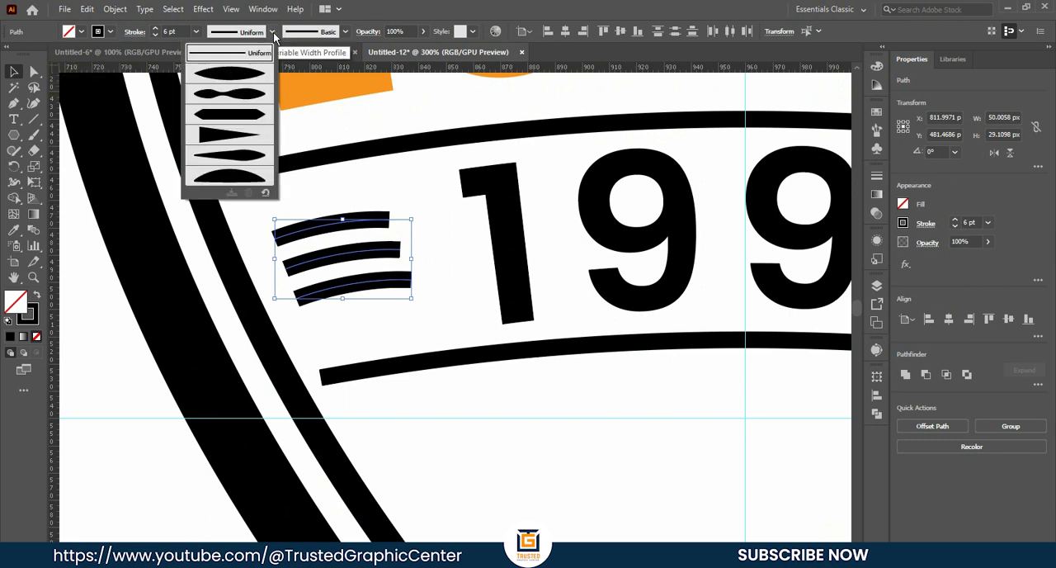
click(221, 119)
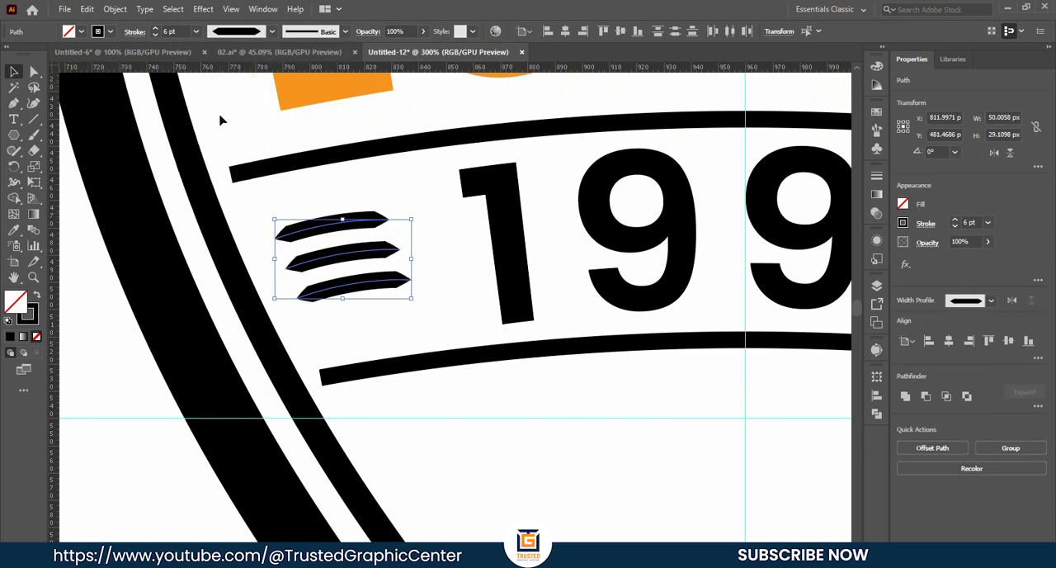
- Expand the appearance of the three pointed stripes and group them
click(383, 196)
drag(343, 198, 401, 311)
click(115, 9)
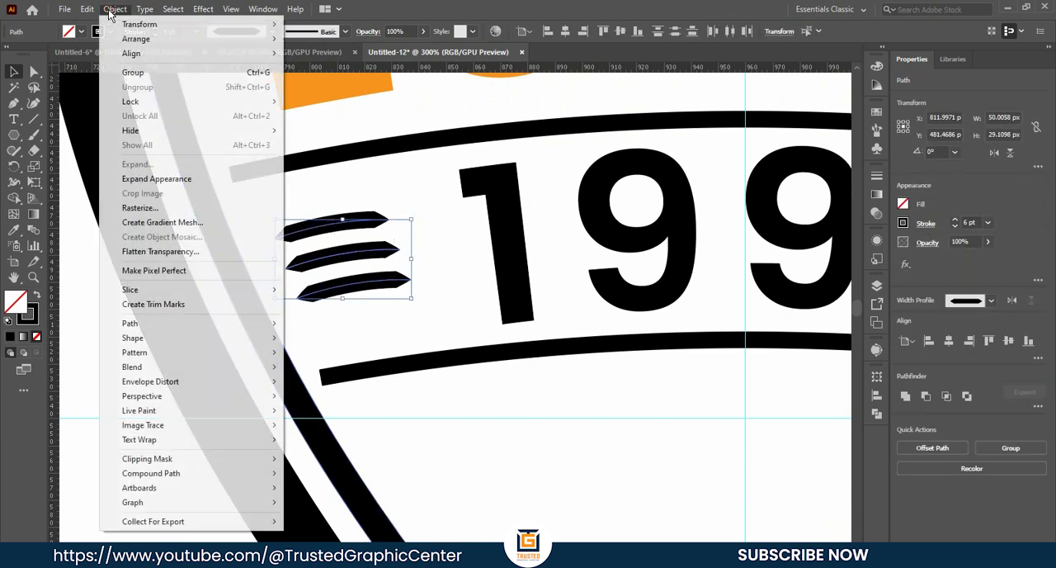
click(152, 180)
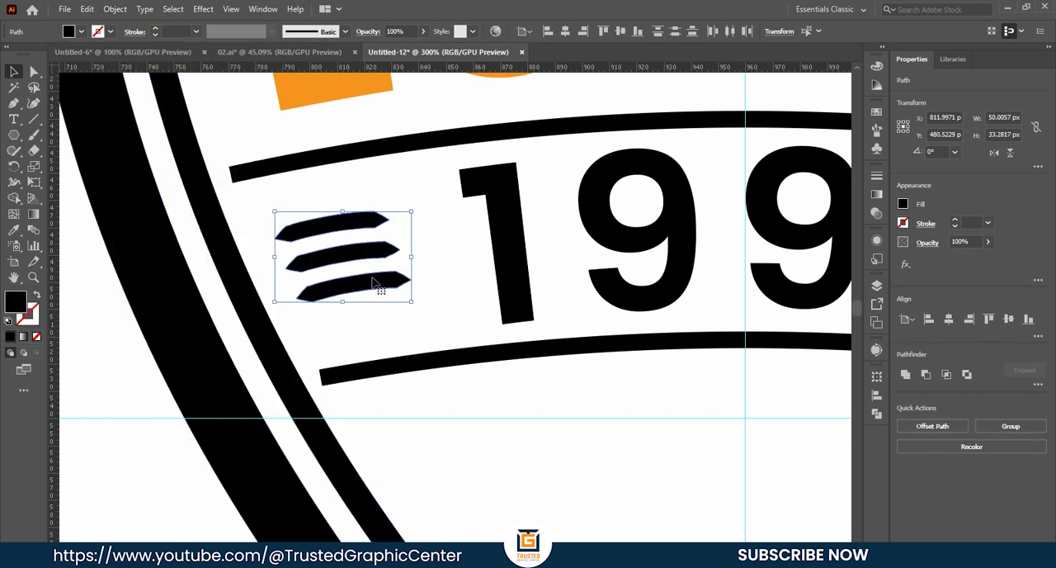
key(ctrl+g)
- Nudge the stripe group 2 px down and 1 px left beside 1990
key(Down)
key(Down)
key(Left)
click(432, 277)
- Create a copy of the stripe group reflected across the vertical axis and place it to the right of 1990
scroll(405, 267, down, 1)
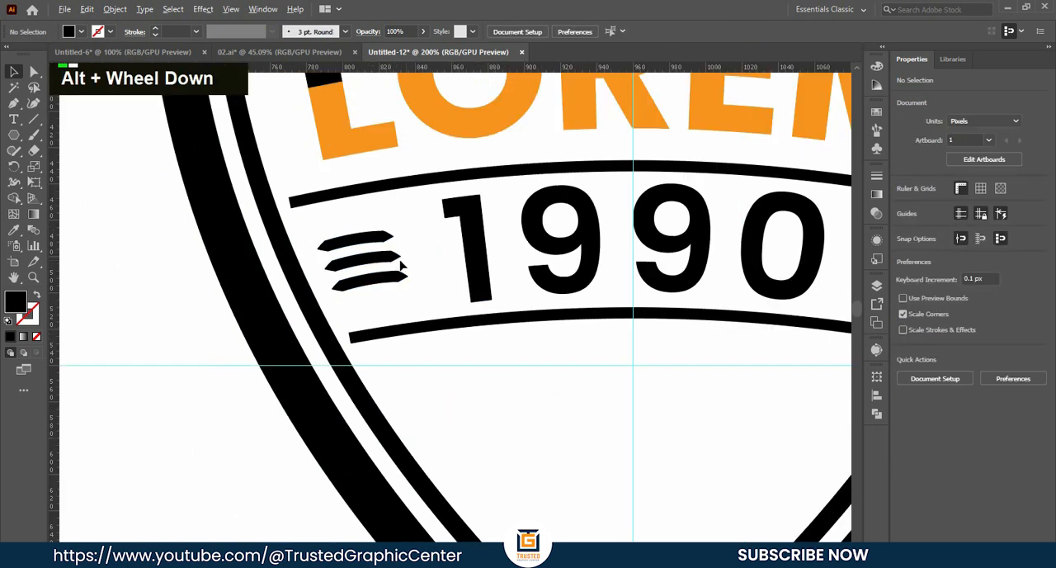
scroll(402, 264, down, 2)
scroll(390, 271, right, 3)
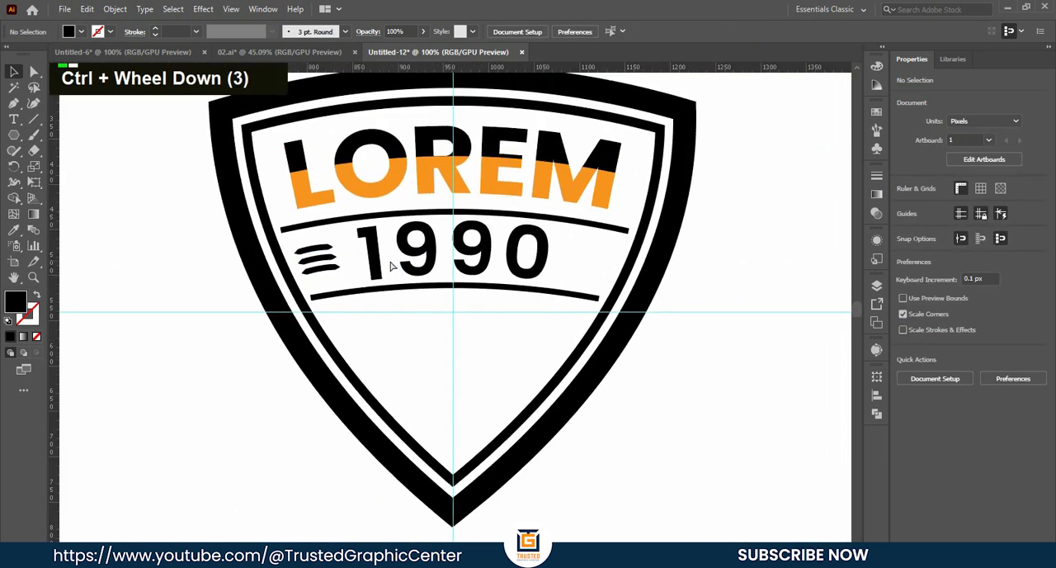
right_click(323, 262)
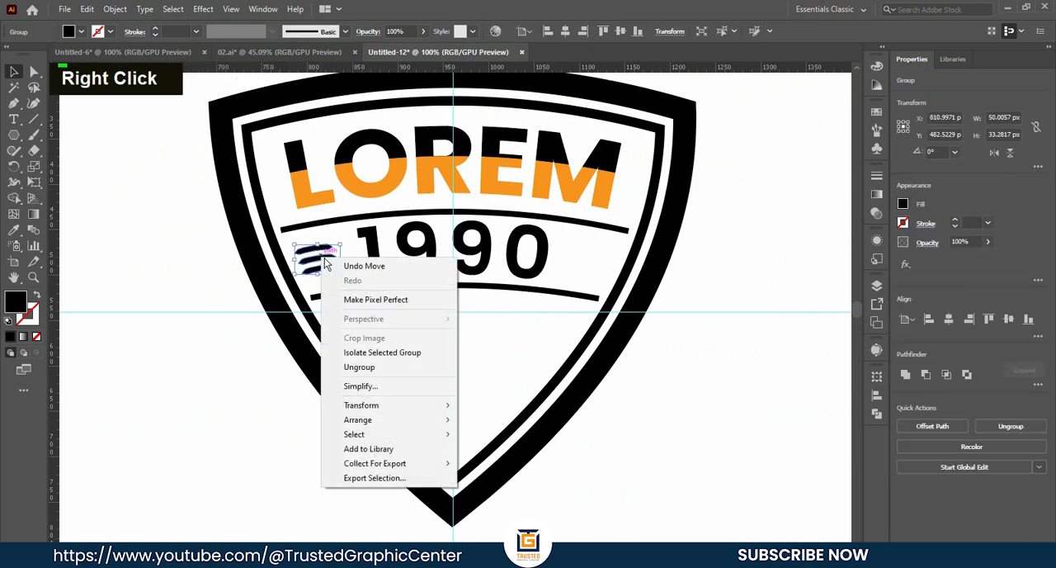
mouse_move(401, 413)
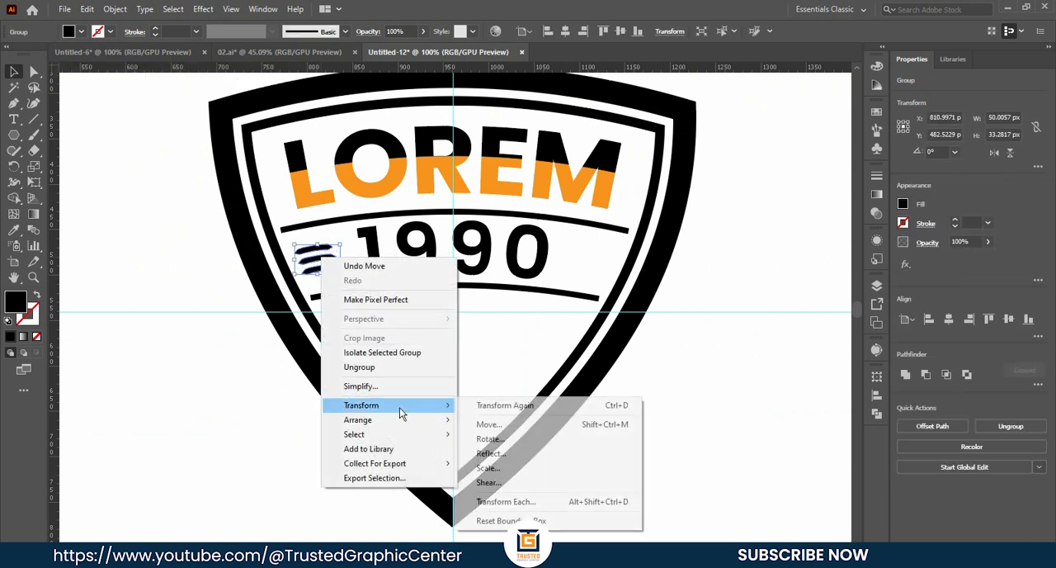
click(492, 454)
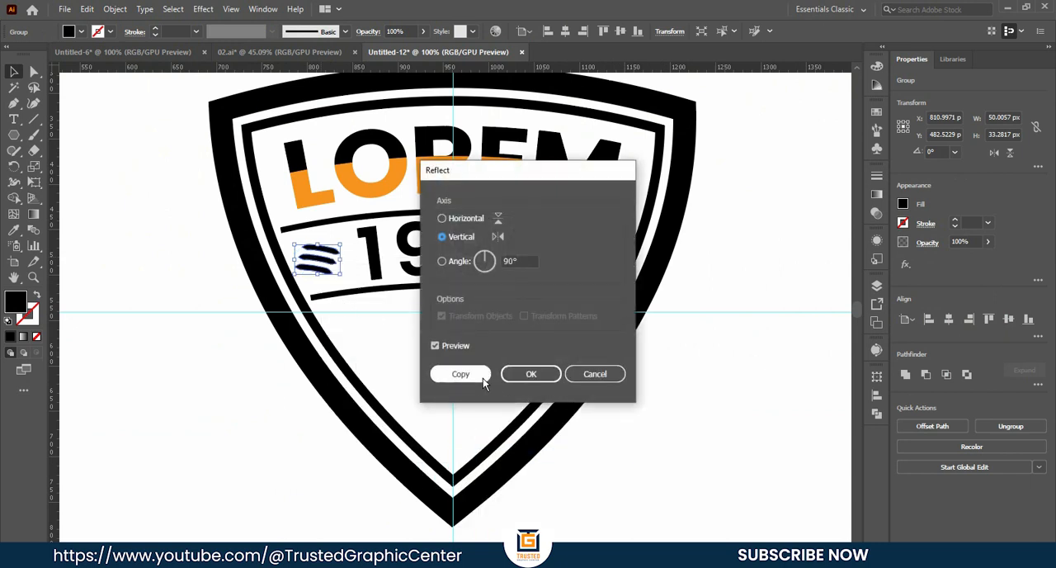
click(465, 375)
drag(323, 261, 602, 266)
click(452, 325)
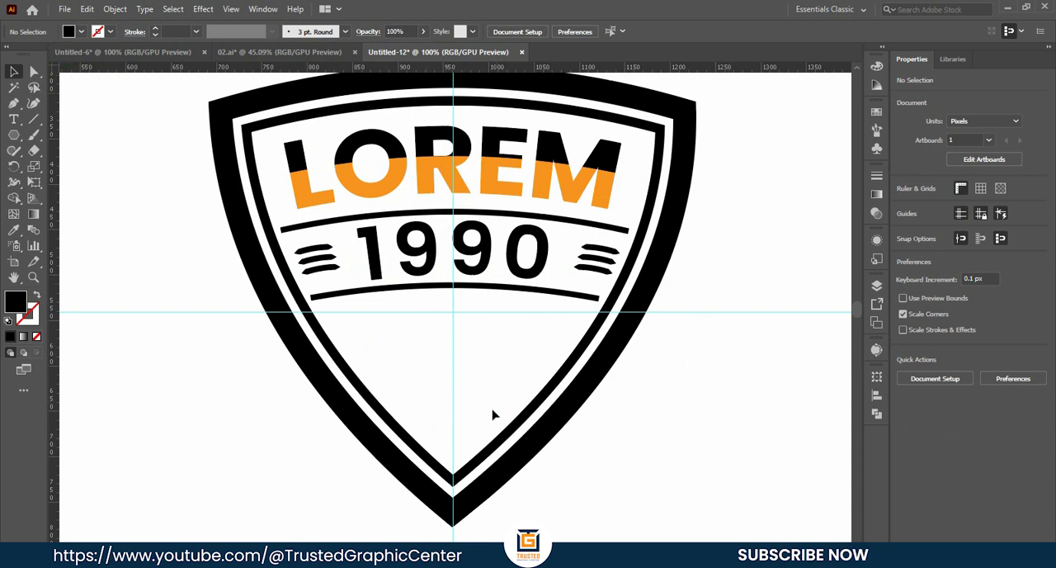
- Draw three black five-pointed stars of decreasing size, two left of the shield and one about 52 px wide inside its lower part
scroll(479, 408, up, 1)
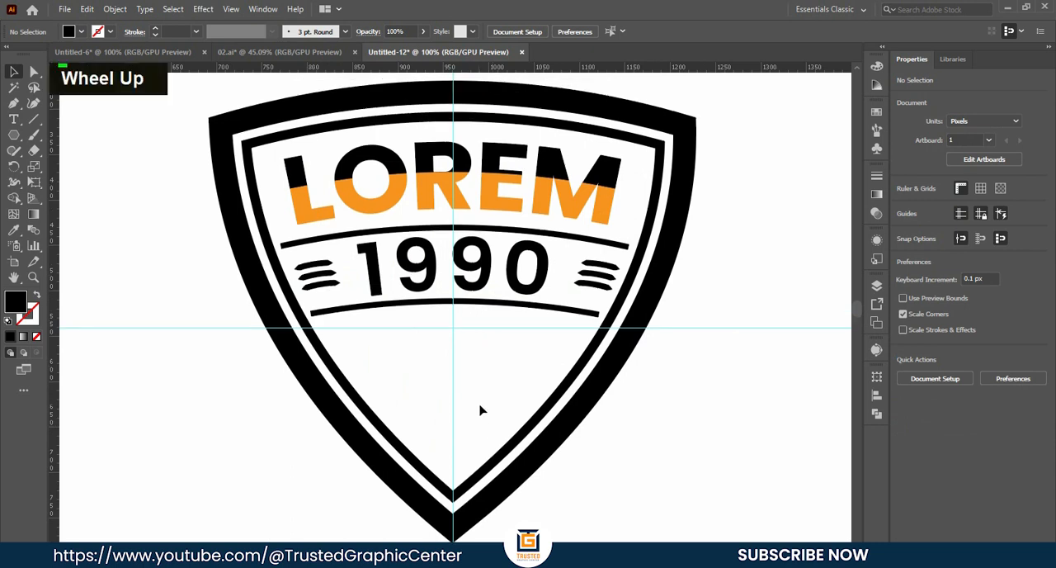
right_click(14, 135)
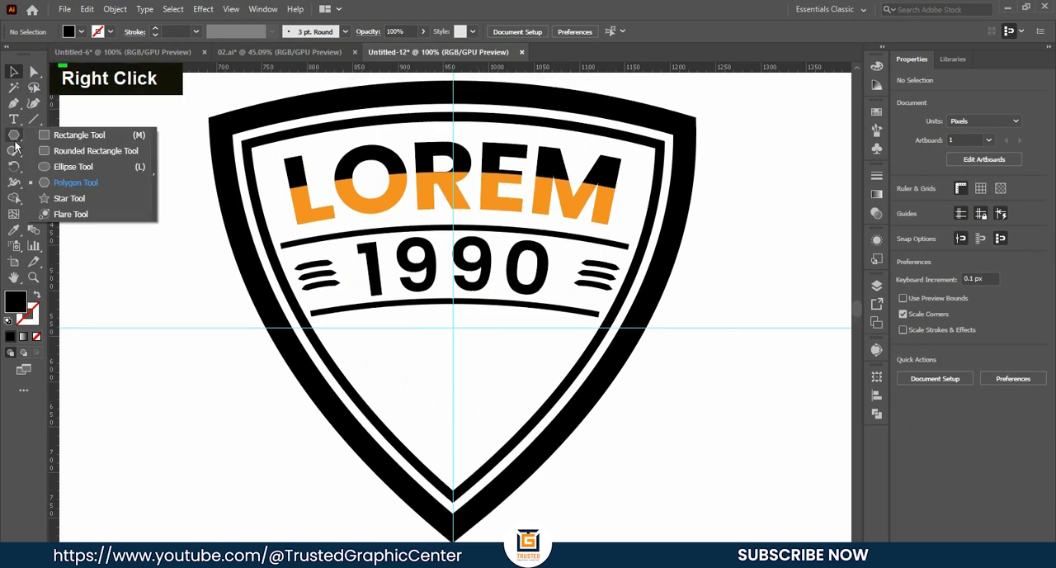
click(71, 198)
drag(128, 215, 156, 253)
drag(160, 337, 183, 372)
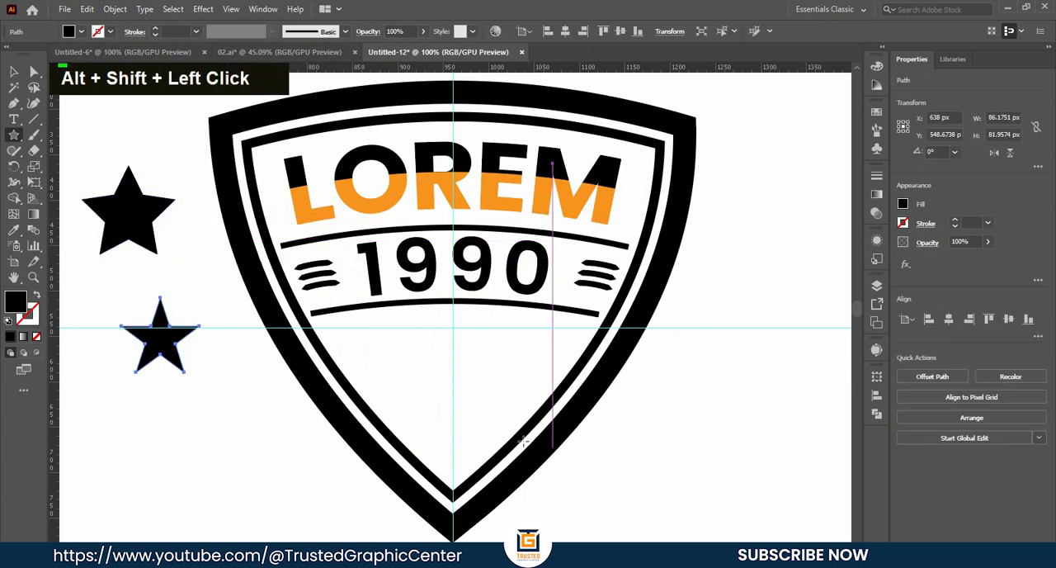
drag(451, 422, 459, 443)
key(v)
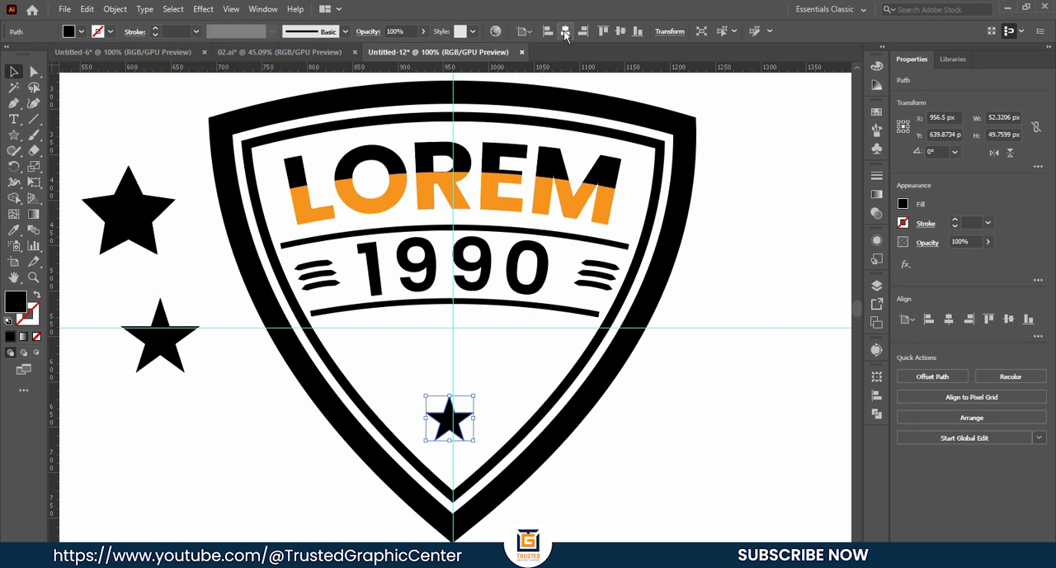
- Nudge the small star up about 14 px along the shield's vertical centre line
key(Up)
key(Up)
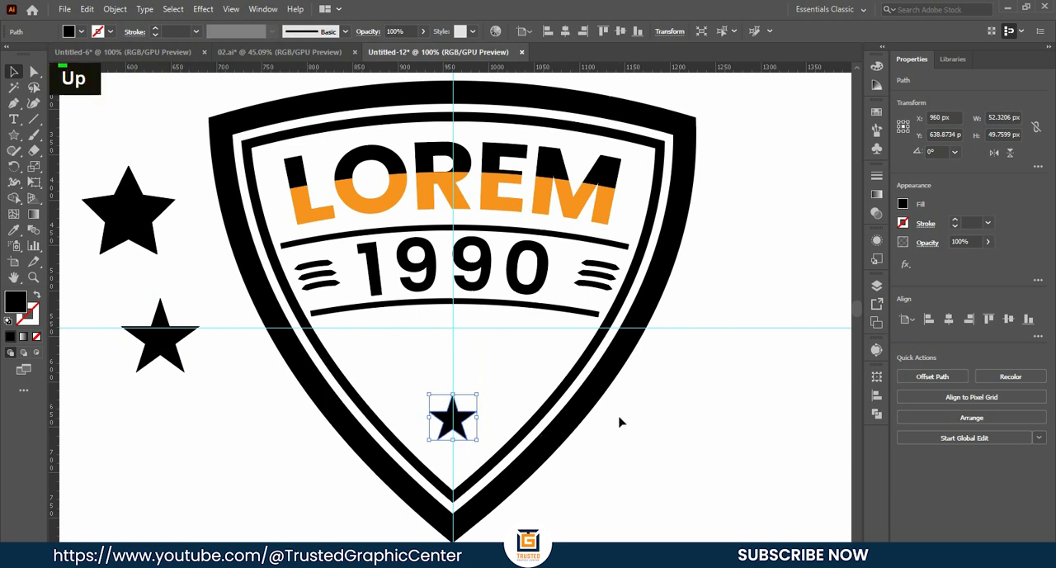
click(506, 401)
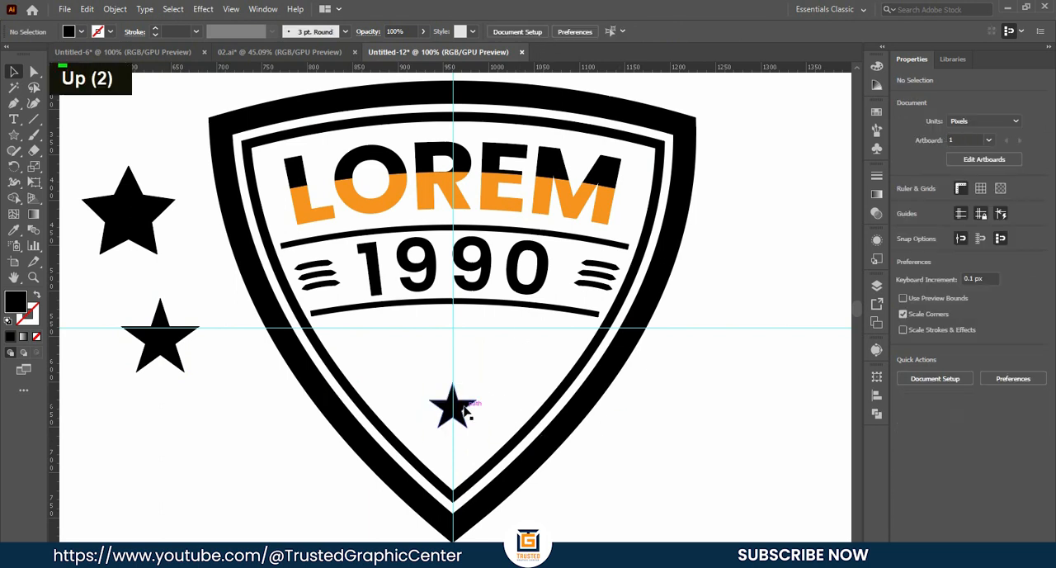
- Place copies of the small star above it on either side of the centre line, and delete the two larger stars outside the shield
click(466, 410)
alt+drag(463, 410, 405, 377)
click(636, 428)
drag(122, 150, 189, 372)
key(BackSpace)
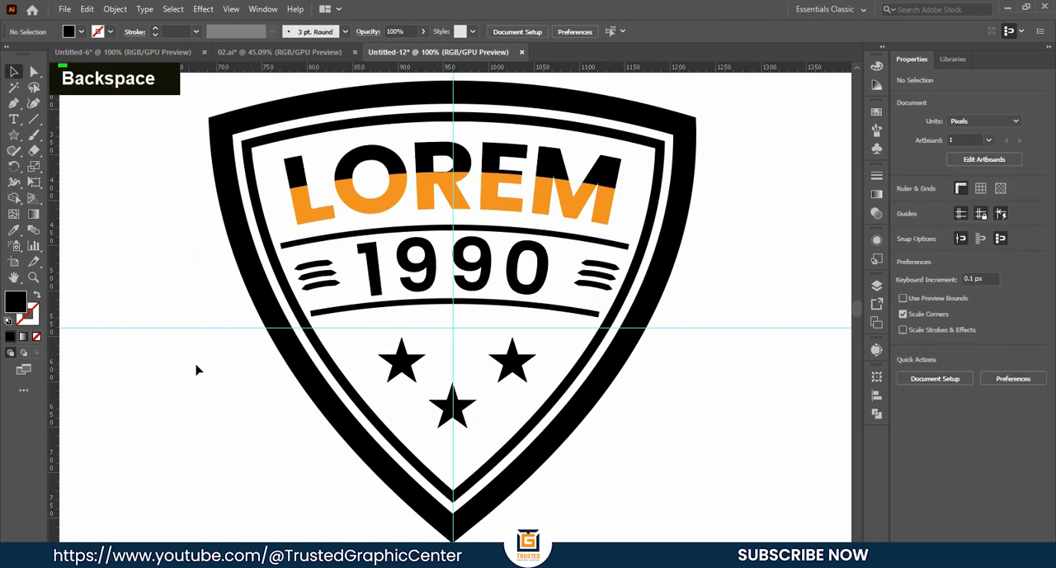
- Nudge the lowest of the three stars down 4 px
alt+scroll(495, 335, down, 1)
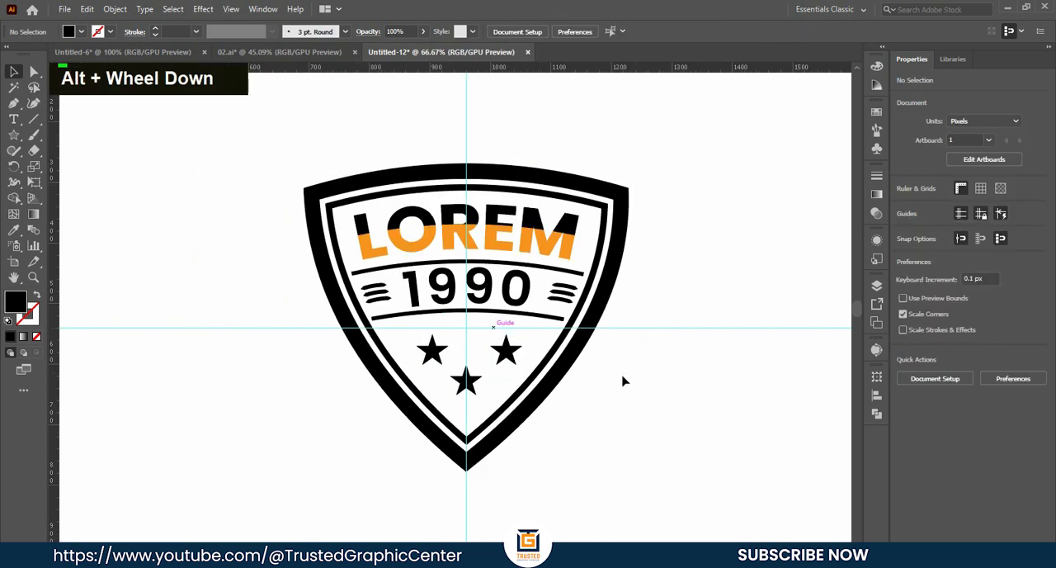
alt+scroll(511, 385, up, 1)
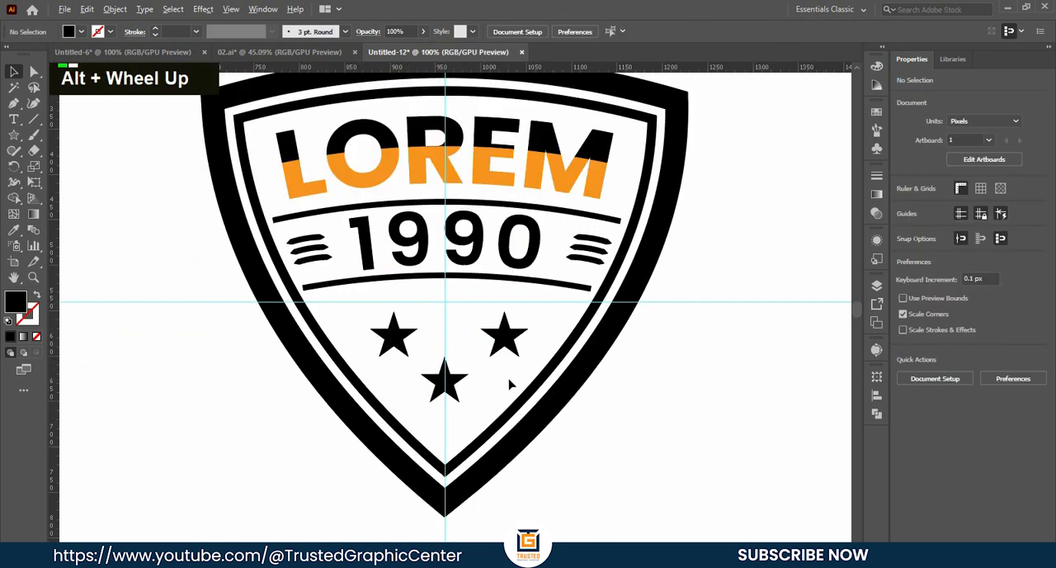
click(446, 379)
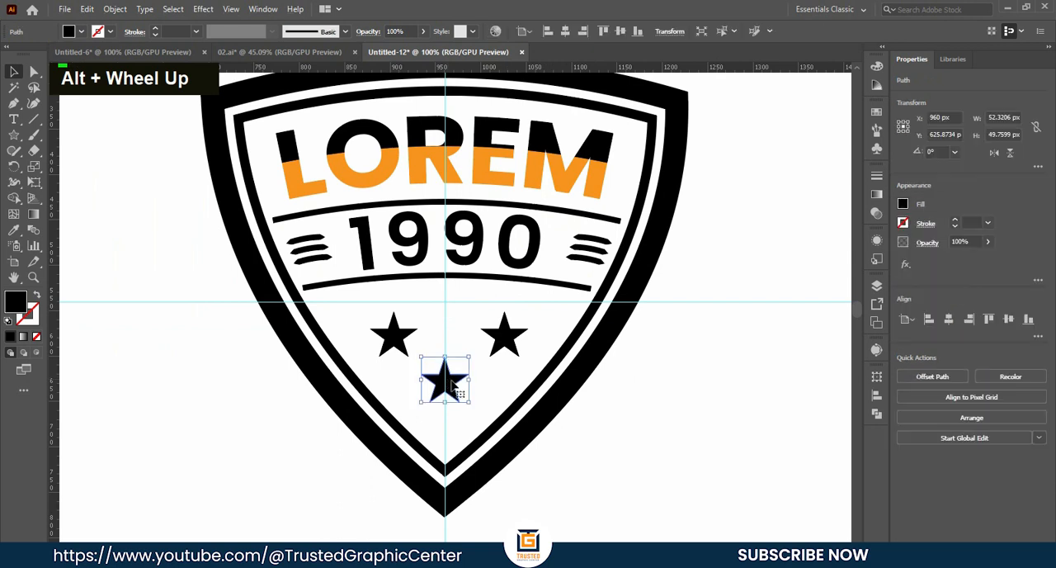
key(Down)
key(Down)
key(Down)
key(Down)
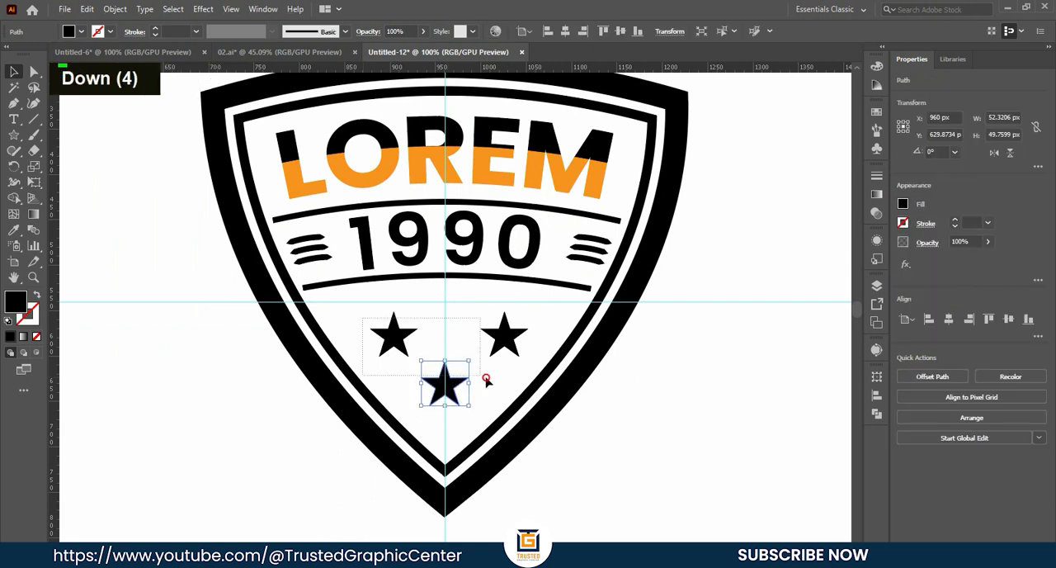
- Fine-tune the star triangle by nudging the upper pair slightly down and bringing the upper-right star closer to the centre line
drag(487, 379, 495, 371)
alt+shift+drag(531, 310, 523, 318)
click(527, 330)
click(500, 342)
key(Right)
key(Right)
click(401, 341)
key(Left)
key(Left)
click(453, 387)
key(Down)
key(Down)
key(Down)
click(399, 339)
key(Left)
key(Left)
key(Left)
key(Left)
key(Left)
key(Left)
click(269, 401)
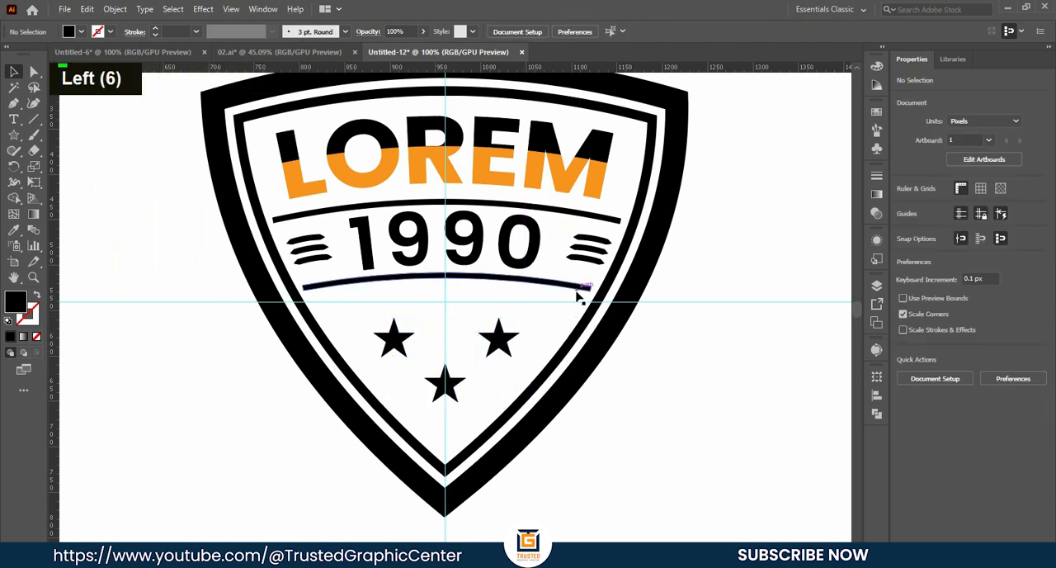
- Fill the thick outer shield outline with the orange used in the LOREM lettering
alt+scroll(429, 353, down, 1)
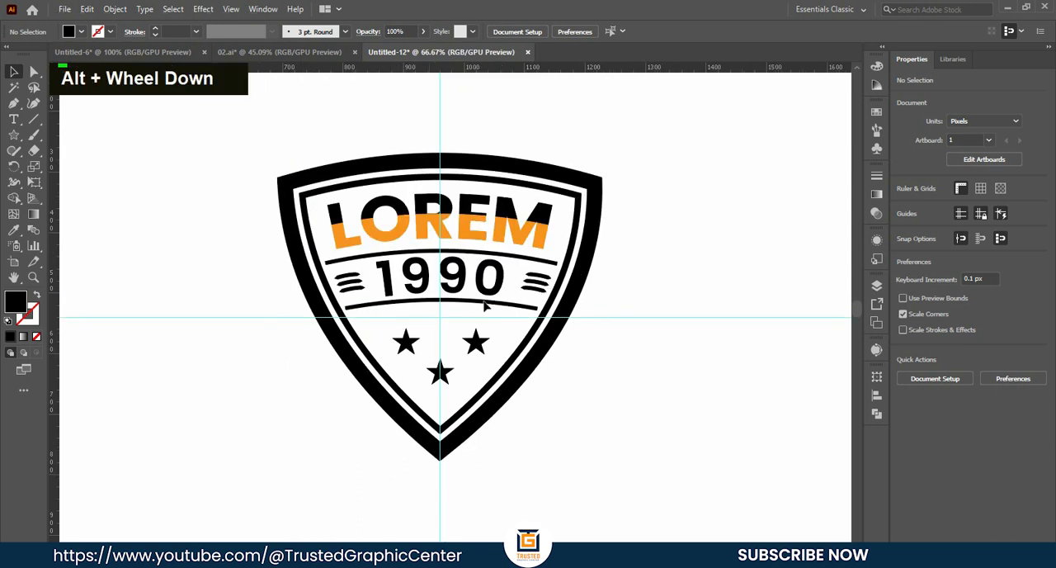
click(334, 169)
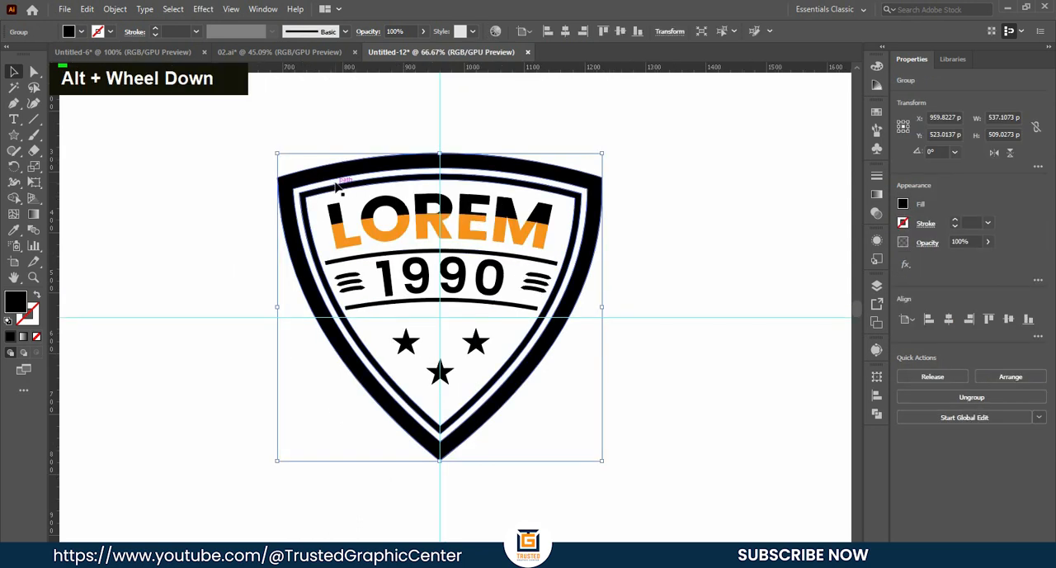
click(221, 196)
click(320, 188)
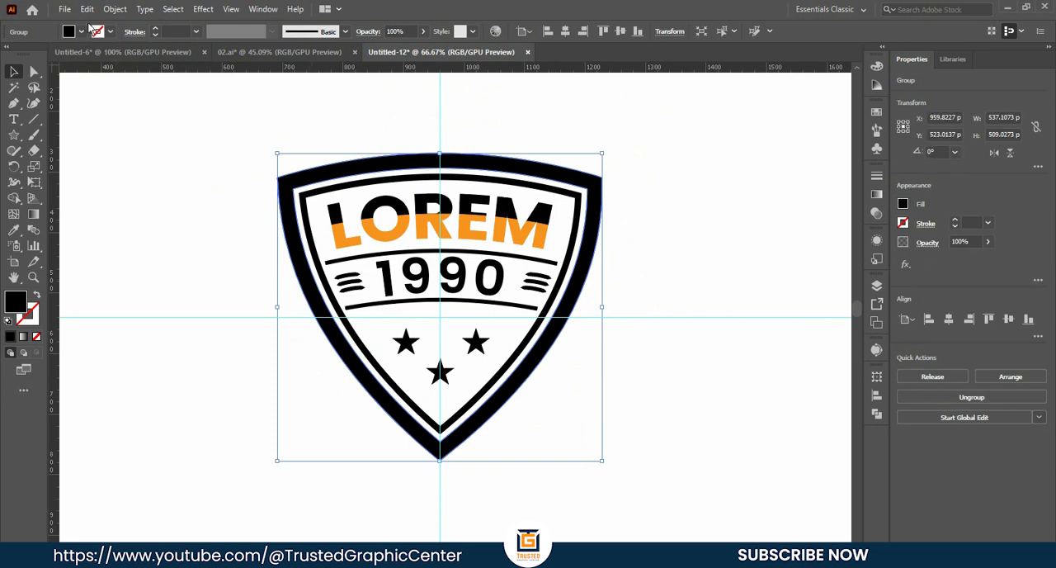
click(82, 33)
click(122, 55)
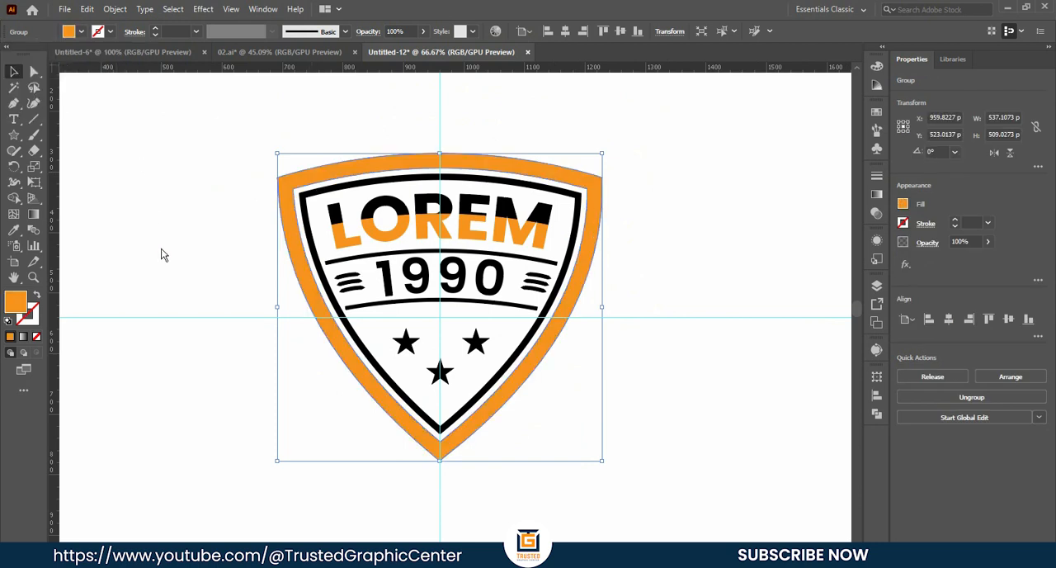
double_click(213, 313)
- Fill the 1990 lettering with the same orange as the outer shield outline
click(311, 223)
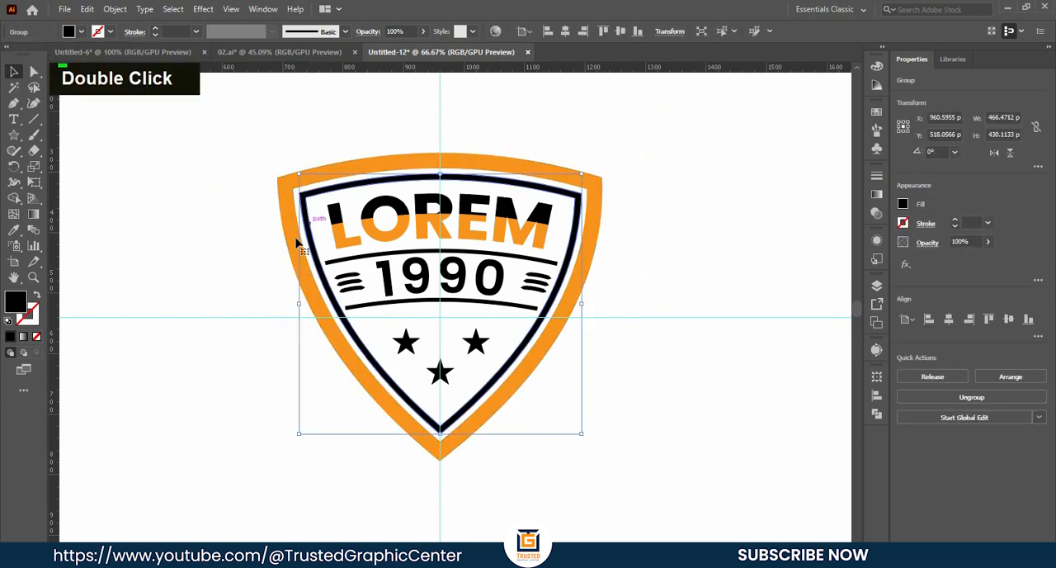
double_click(209, 309)
click(437, 276)
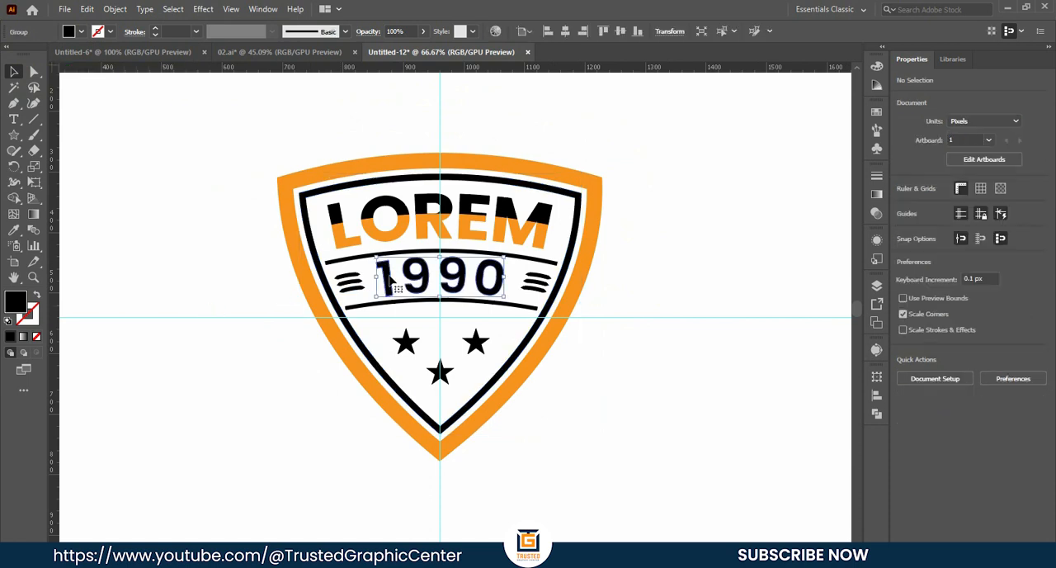
click(81, 32)
click(129, 54)
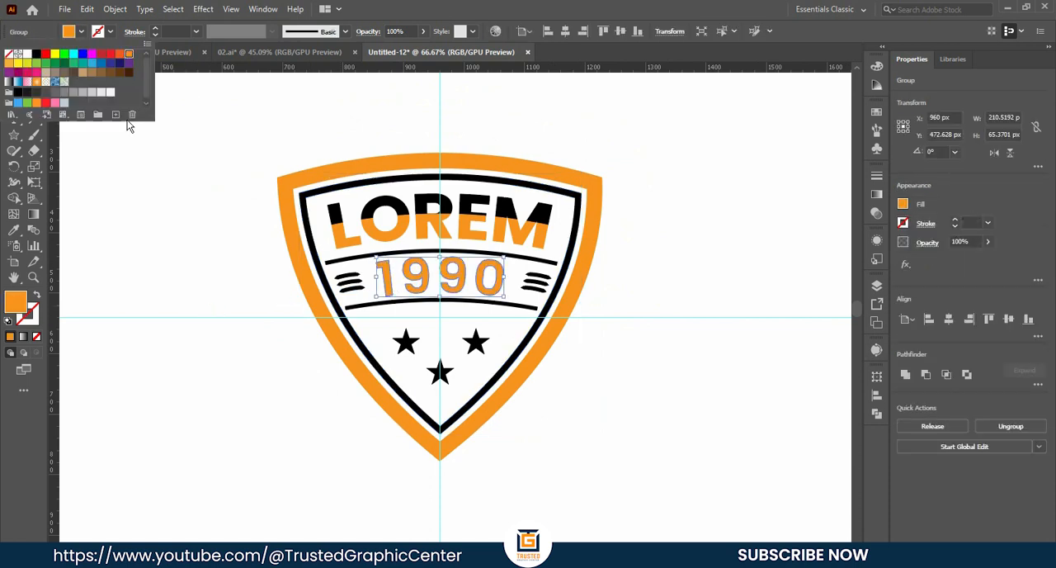
double_click(177, 278)
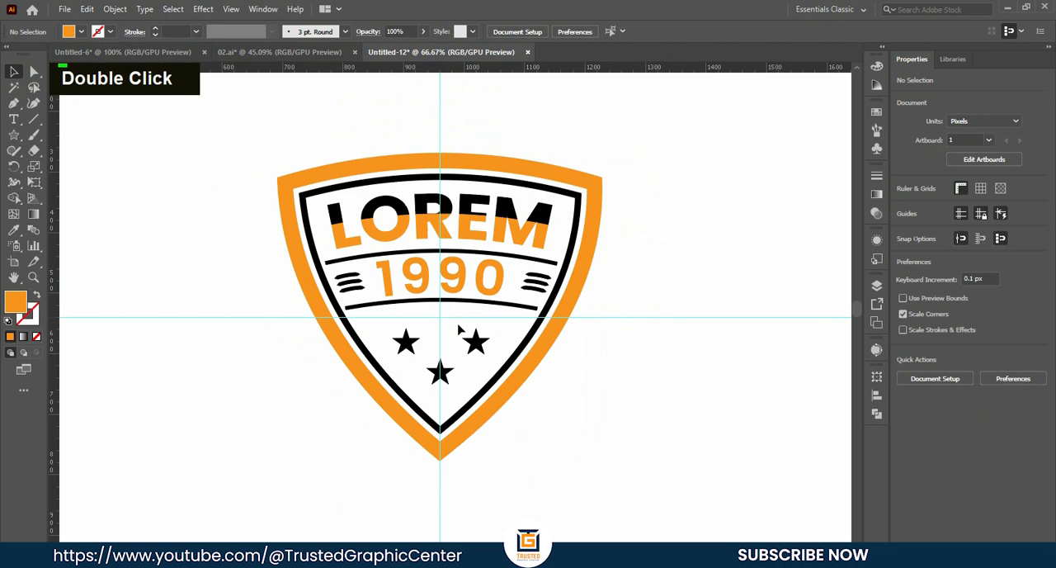
- Select all black-filled artwork with the Magic Wand and recolor it dark grey, R=77 G=77 B=77
click(13, 88)
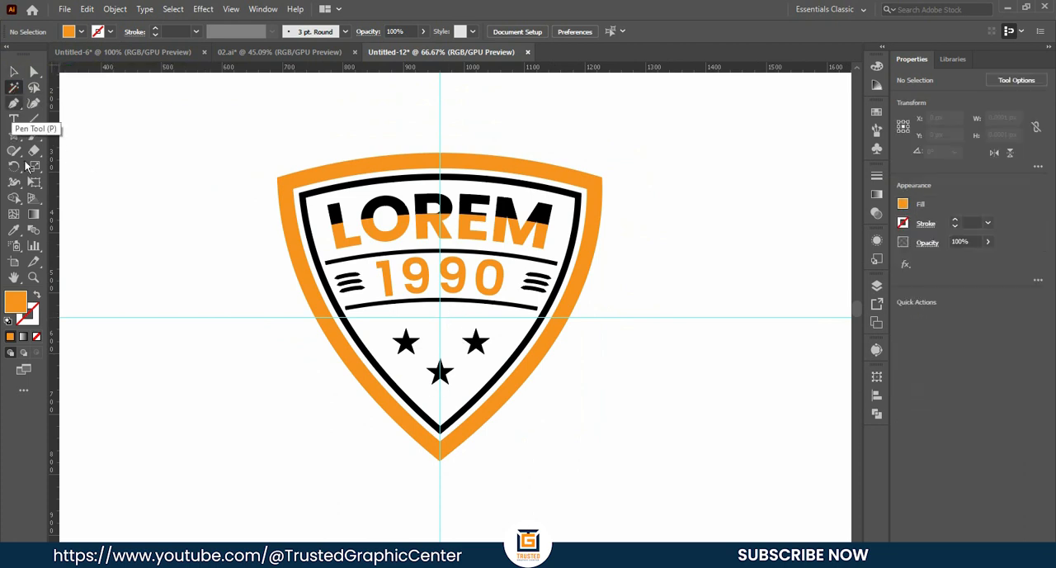
click(304, 206)
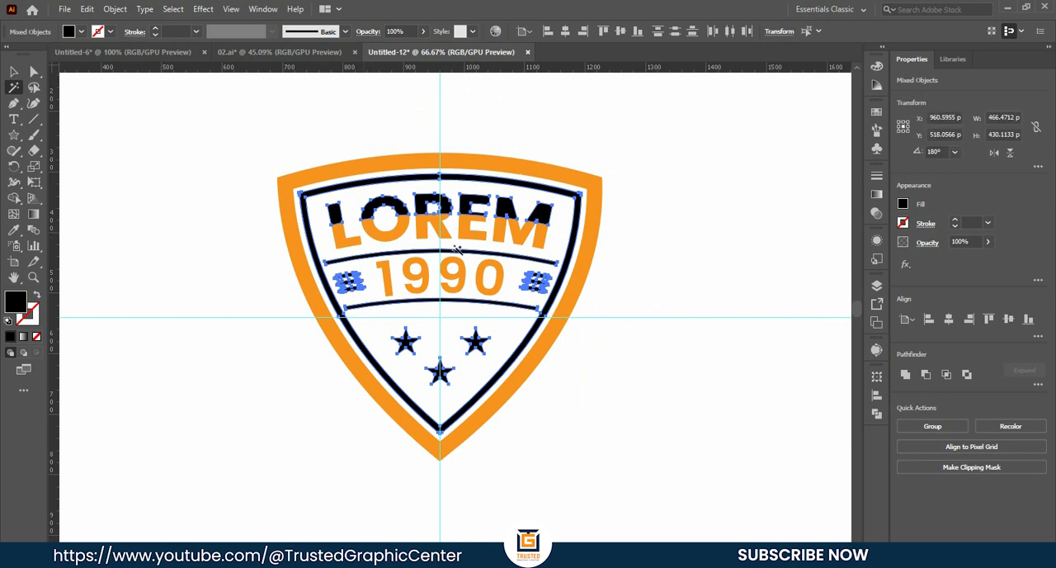
key(ctrl+h)
click(81, 31)
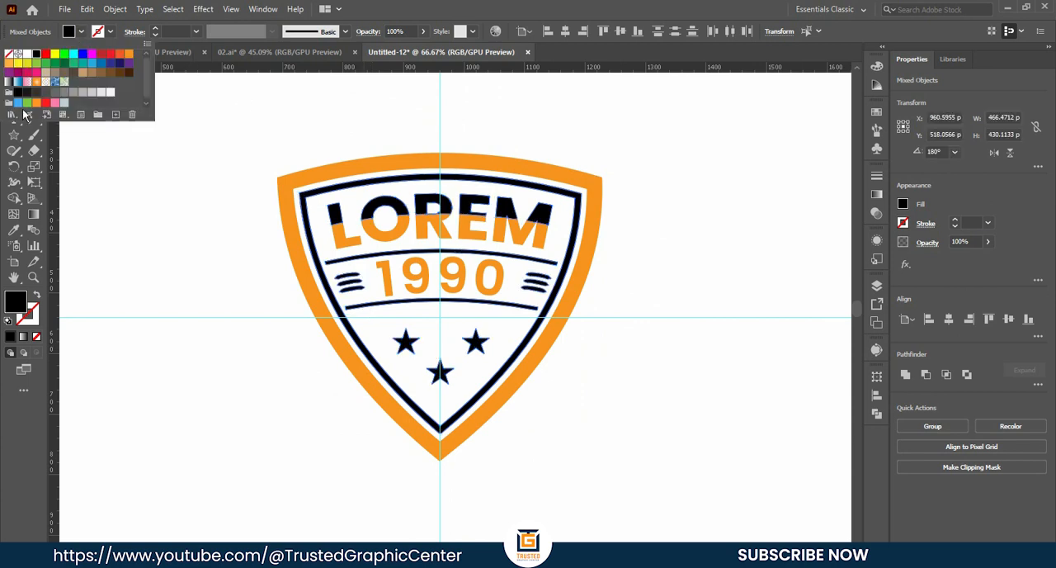
click(47, 97)
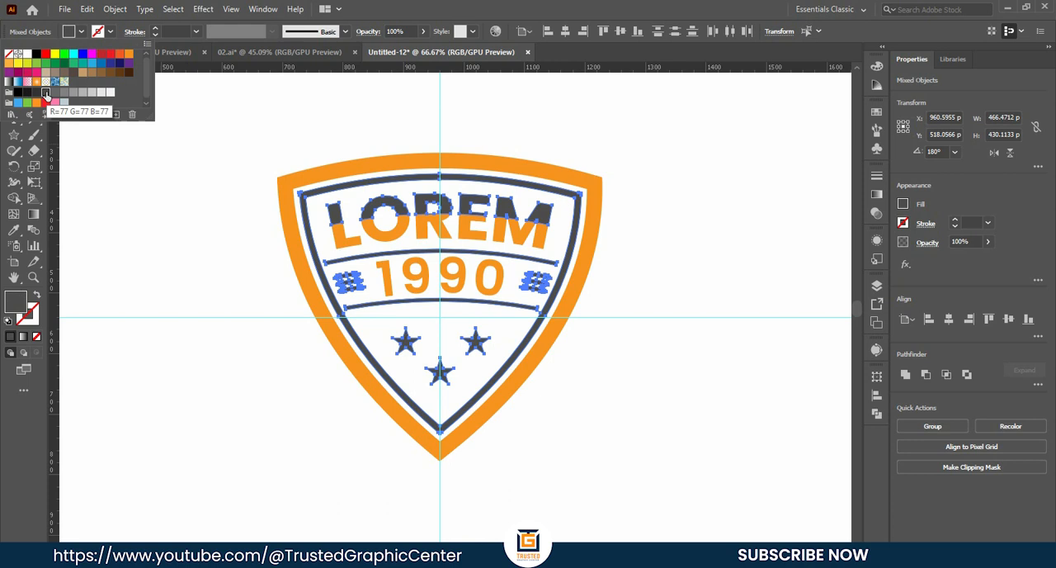
click(36, 93)
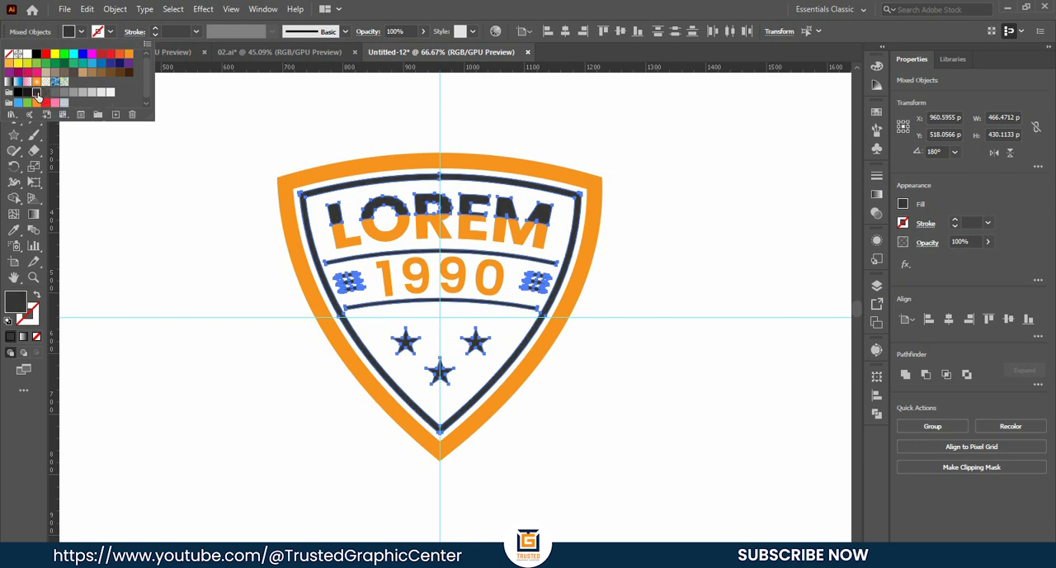
click(46, 94)
click(71, 150)
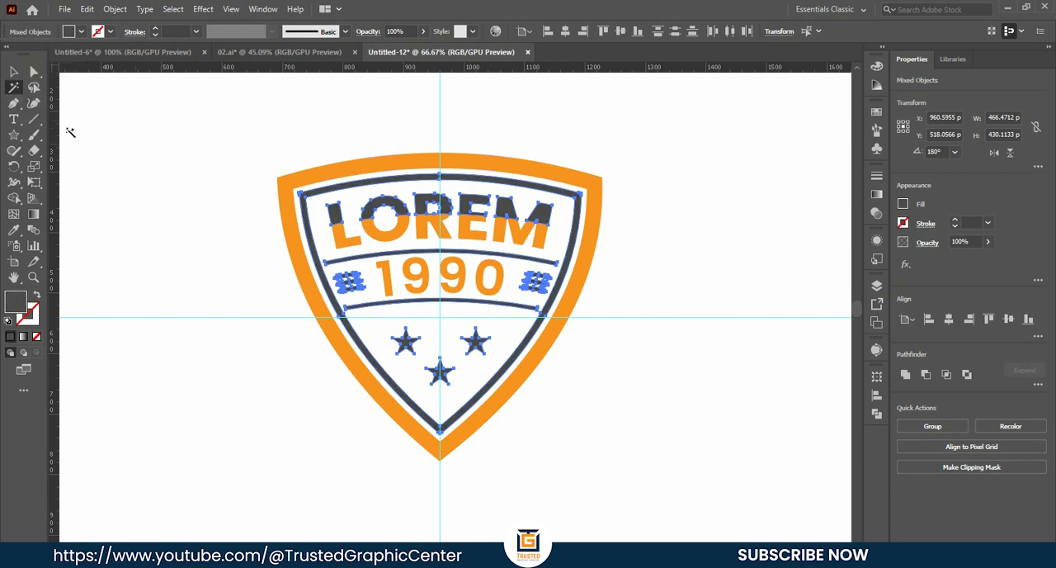
double_click(142, 193)
- Unlock the guides
right_click(684, 316)
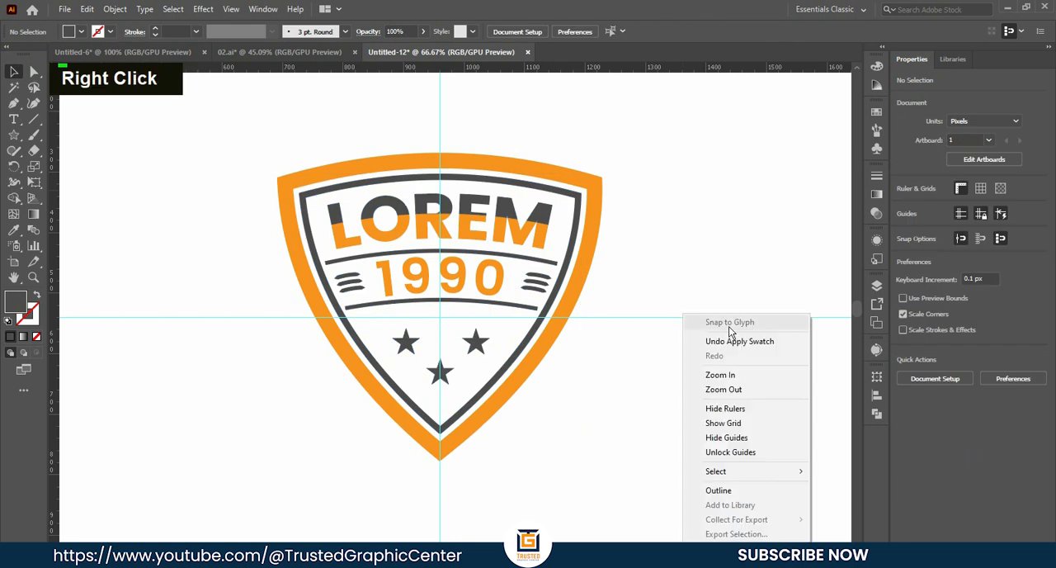
click(728, 452)
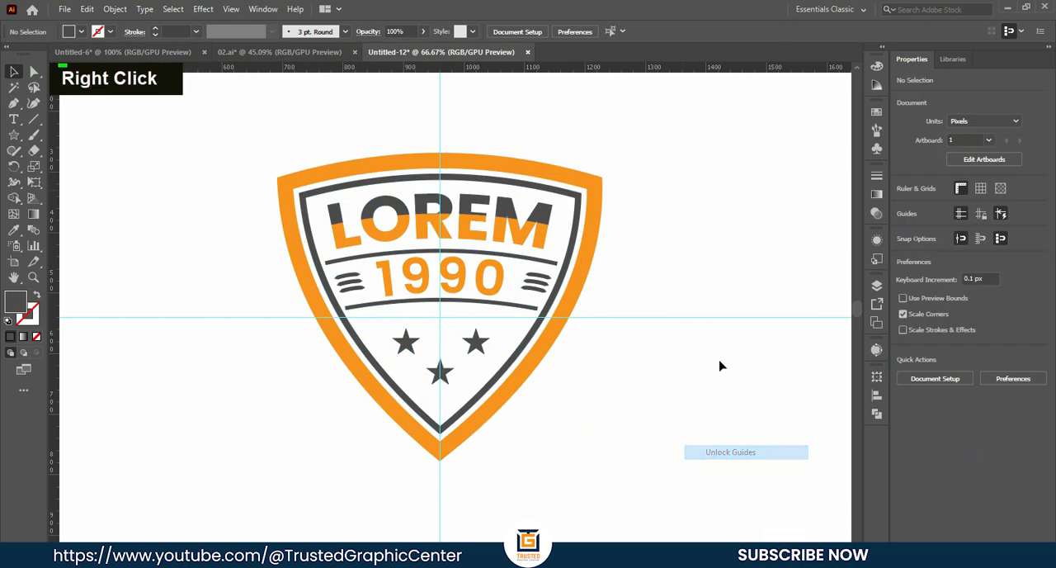